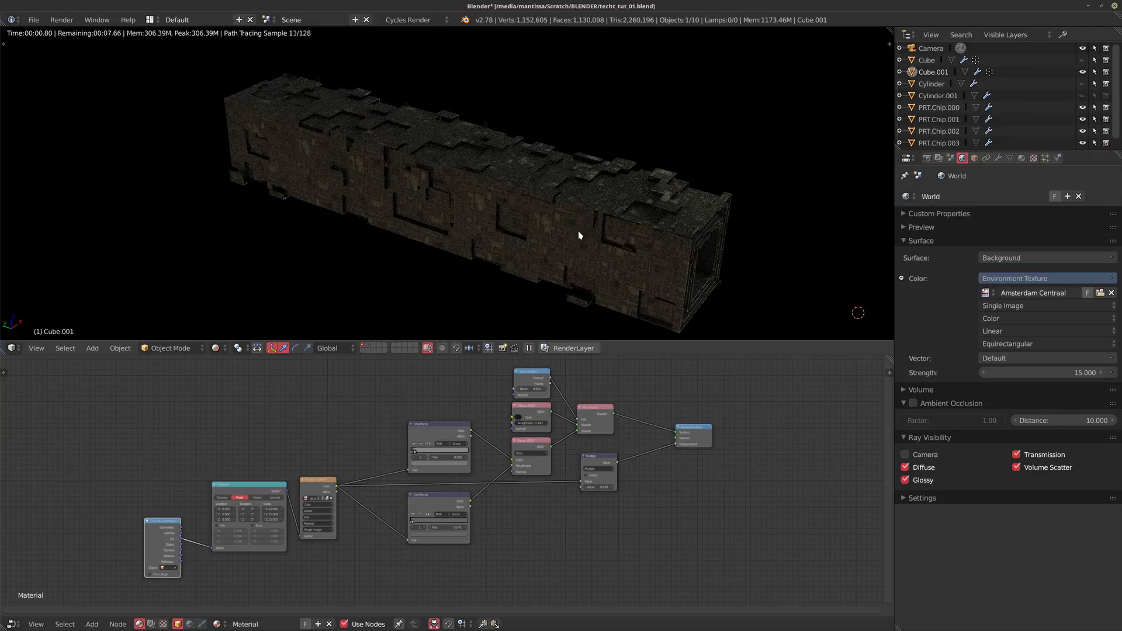
Step: Examine the circuit-patterned surface of the rendered box structure up close and from several angles
{"action": "middle_click_drag", "start_coordinate": [579, 233], "coordinate": [484, 220]}
{"action": "scroll", "coordinate": [509, 225], "scroll_direction": "up", "scroll_amount": 2}
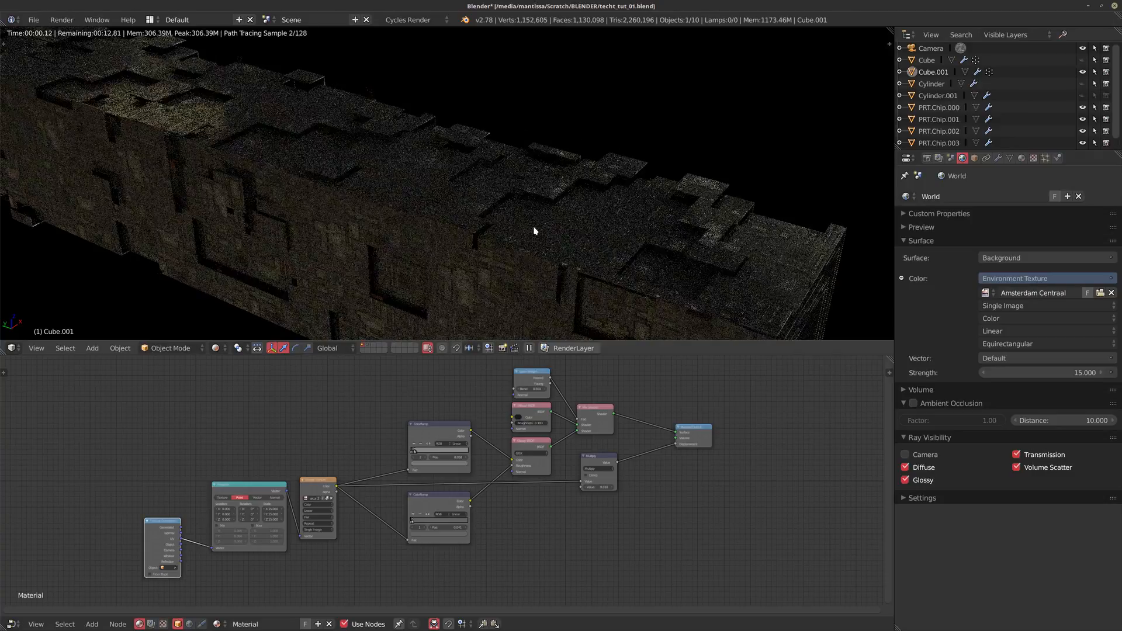
{"action": "scroll", "coordinate": [528, 230], "scroll_direction": "up", "scroll_amount": 3}
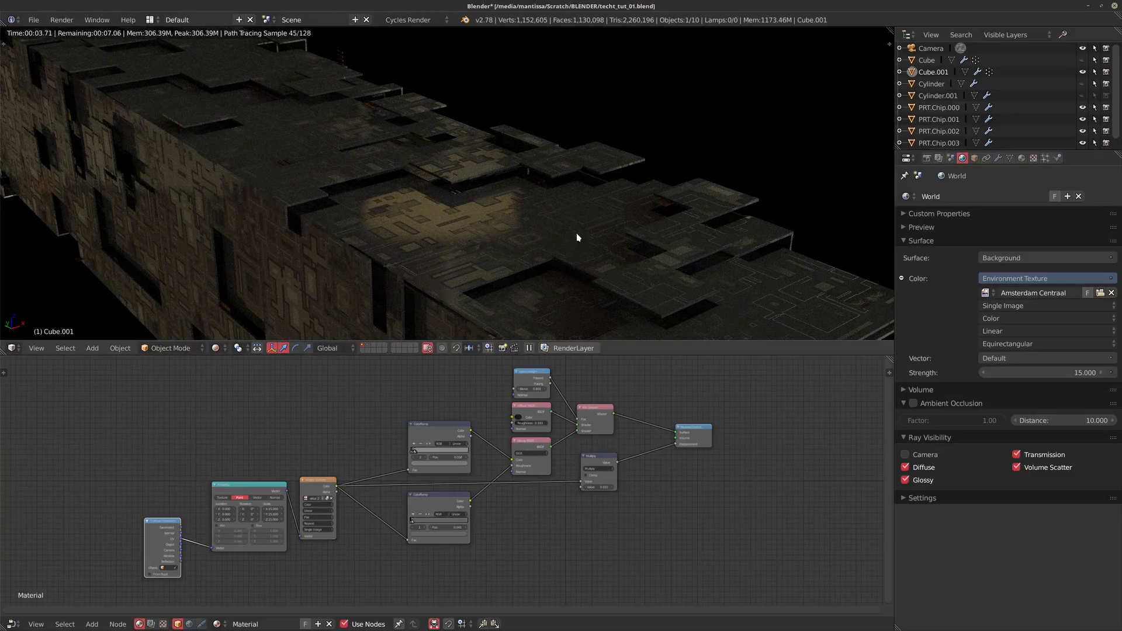
{"action": "middle_click_drag", "start_coordinate": [563, 237], "coordinate": [409, 229]}
{"action": "middle_click_drag", "start_coordinate": [254, 221], "coordinate": [331, 228]}
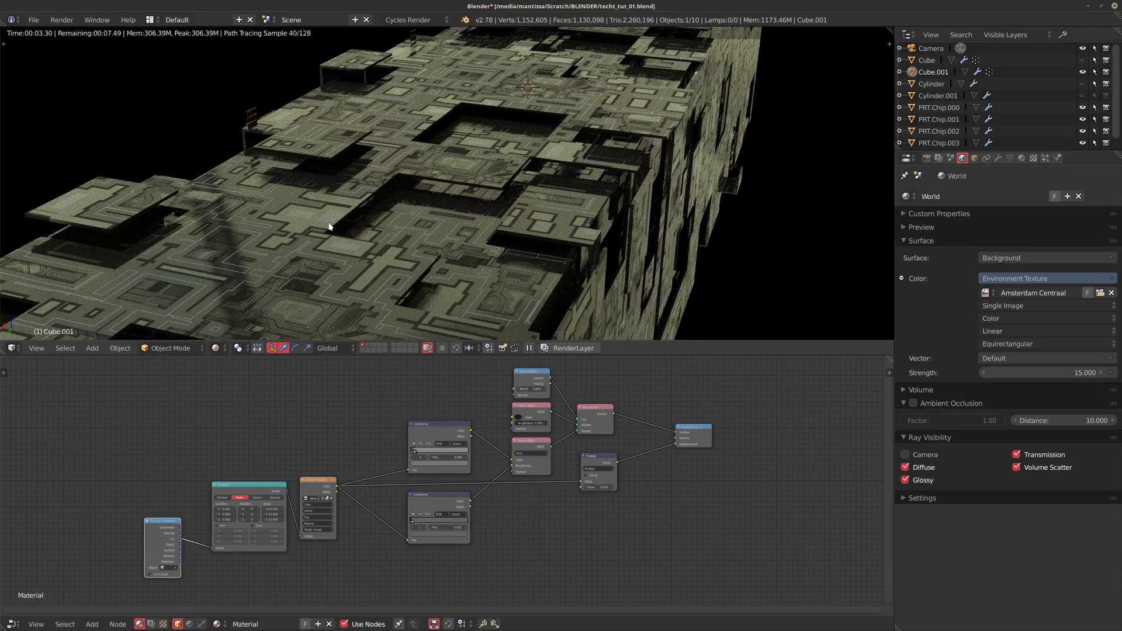
{"action": "middle_click_drag", "start_coordinate": [325, 228], "coordinate": [424, 237]}
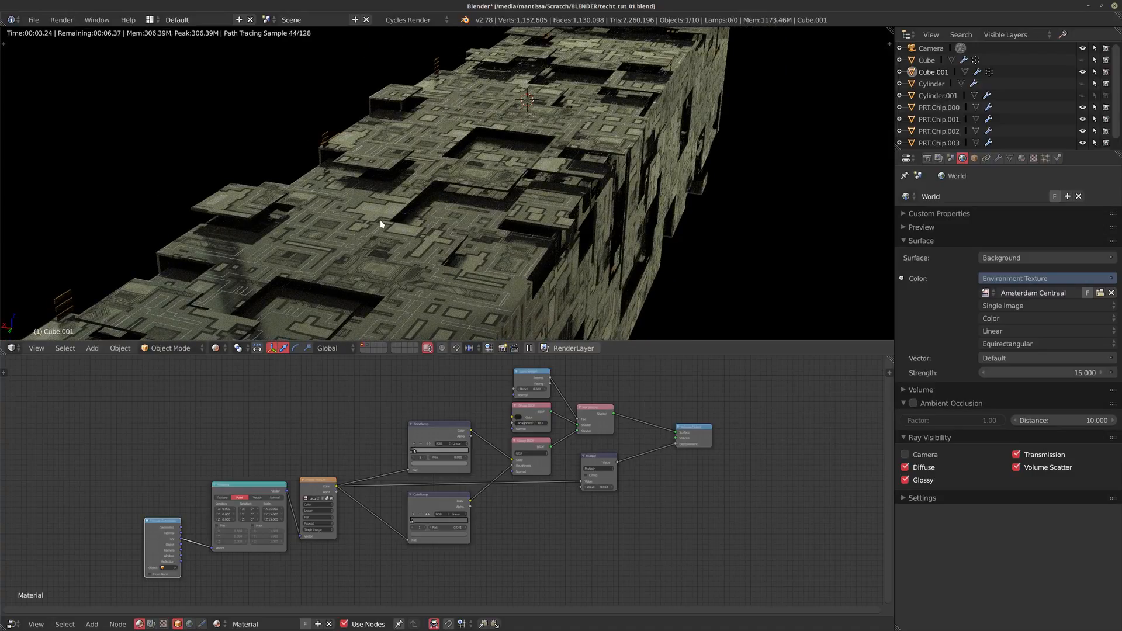
{"action": "middle_click_drag", "start_coordinate": [446, 250], "coordinate": [499, 233]}
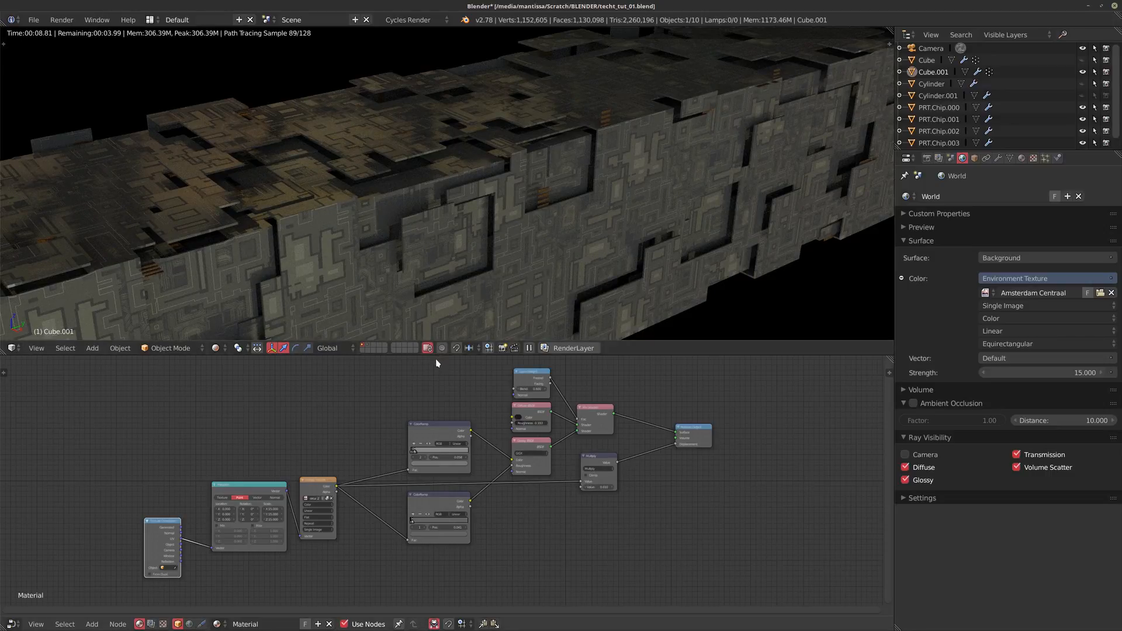
{"action": "mouse_move", "coordinate": [397, 252]}
{"action": "middle_mouse_down"}
{"action": "mouse_move", "coordinate": [453, 255]}
{"action": "mouse_move", "coordinate": [468, 233]}
{"action": "mouse_move", "coordinate": [513, 251]}
{"action": "mouse_move", "coordinate": [577, 243]}
{"action": "mouse_move", "coordinate": [430, 210]}
{"action": "mouse_move", "coordinate": [741, 251]}
{"action": "mouse_move", "coordinate": [767, 230]}
{"action": "mouse_move", "coordinate": [654, 301]}
{"action": "middle_mouse_up"}
Step: Switch the viewport to solid shading and select the whole mesh of Cube.001 in Edit Mode
{"action": "key", "text": "shift+z"}
{"action": "scroll", "coordinate": [430, 209], "scroll_direction": "down", "scroll_amount": 3}
{"action": "key", "text": "Tab"}
{"action": "key", "text": "a"}
{"action": "key", "text": "a"}
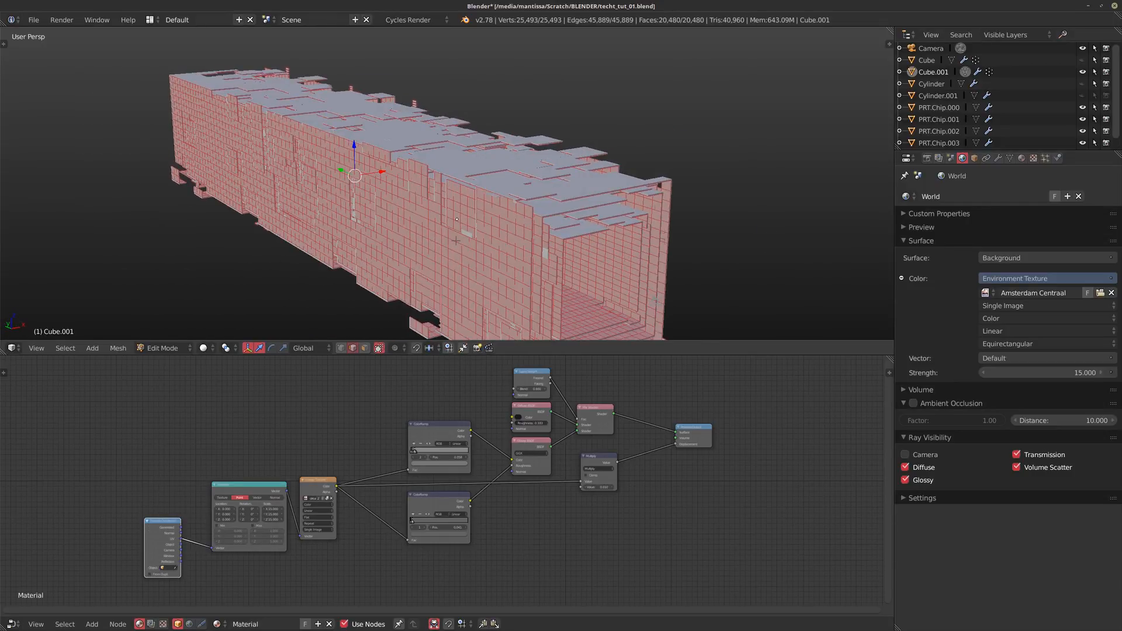
{"action": "key", "text": "u"}
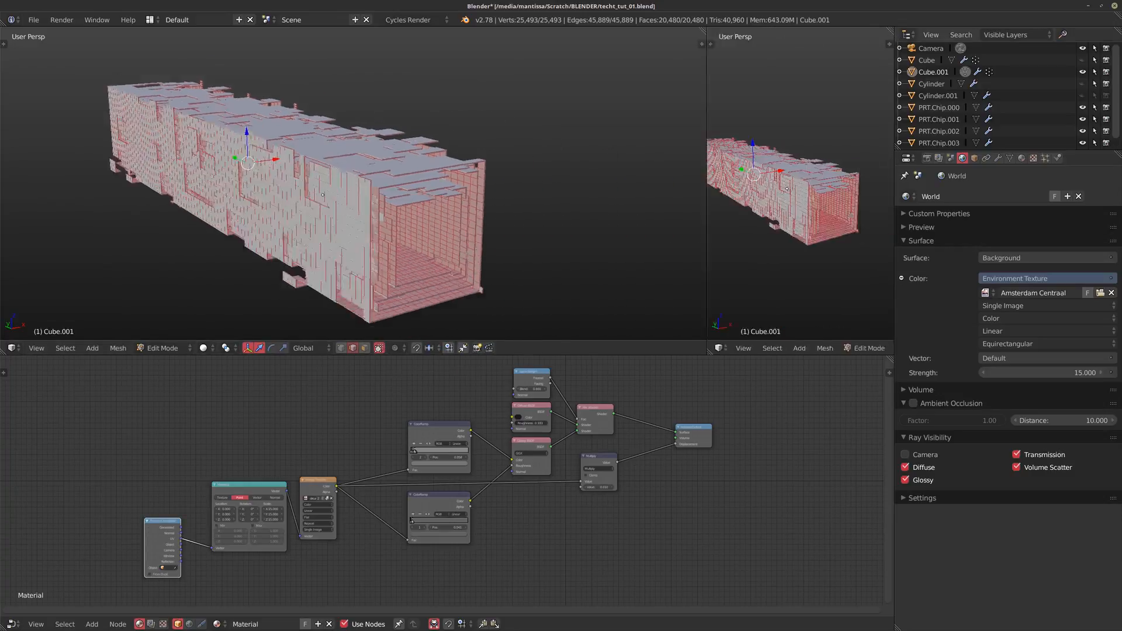
Step: Turn a widened second viewport into a UV/Image Editor and inspect the UV layout of Cube.001
{"action": "left_click_drag", "start_coordinate": [706, 193], "coordinate": [501, 193]}
{"action": "left_click", "coordinate": [513, 348]}
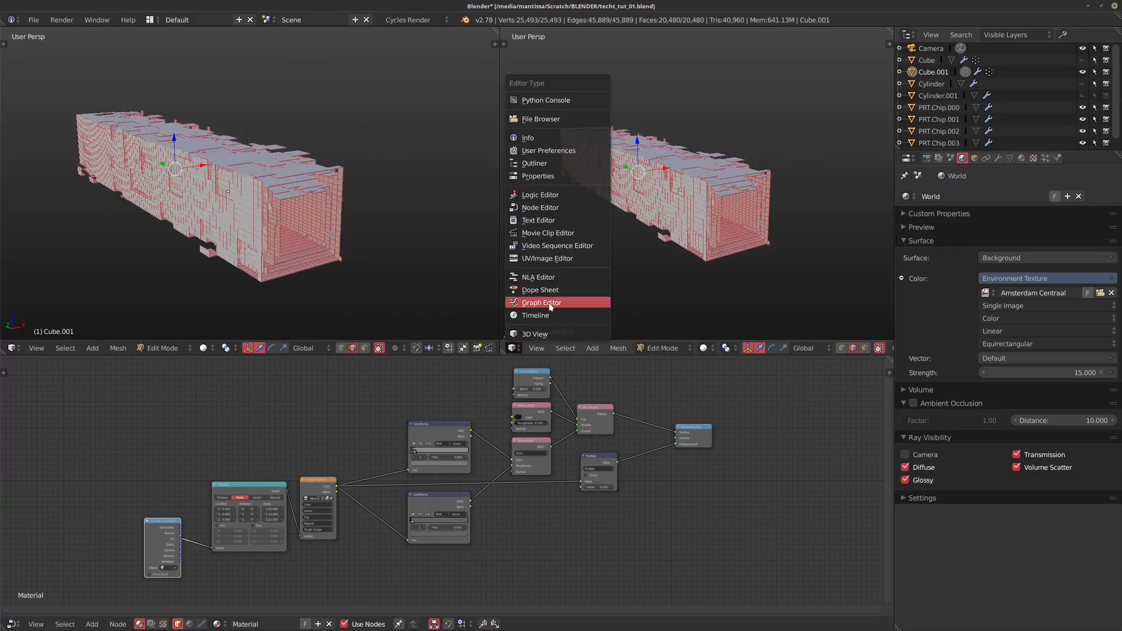
{"action": "left_click", "coordinate": [544, 259]}
{"action": "scroll", "coordinate": [659, 228], "scroll_direction": "up", "scroll_amount": 5}
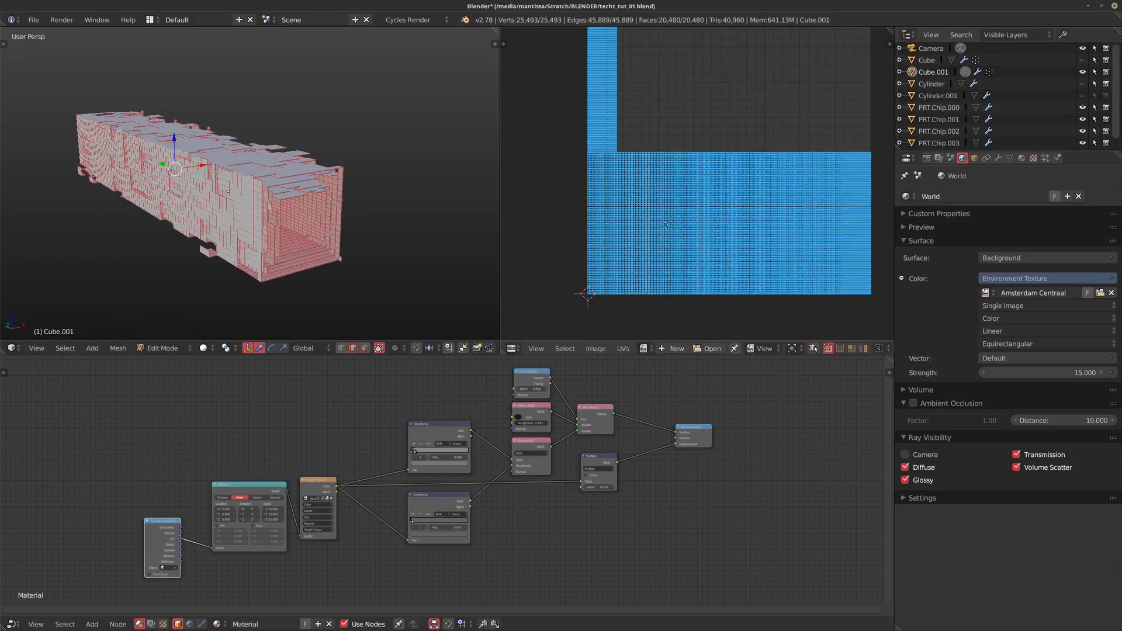
{"action": "key", "text": "a"}
{"action": "key", "text": "a"}
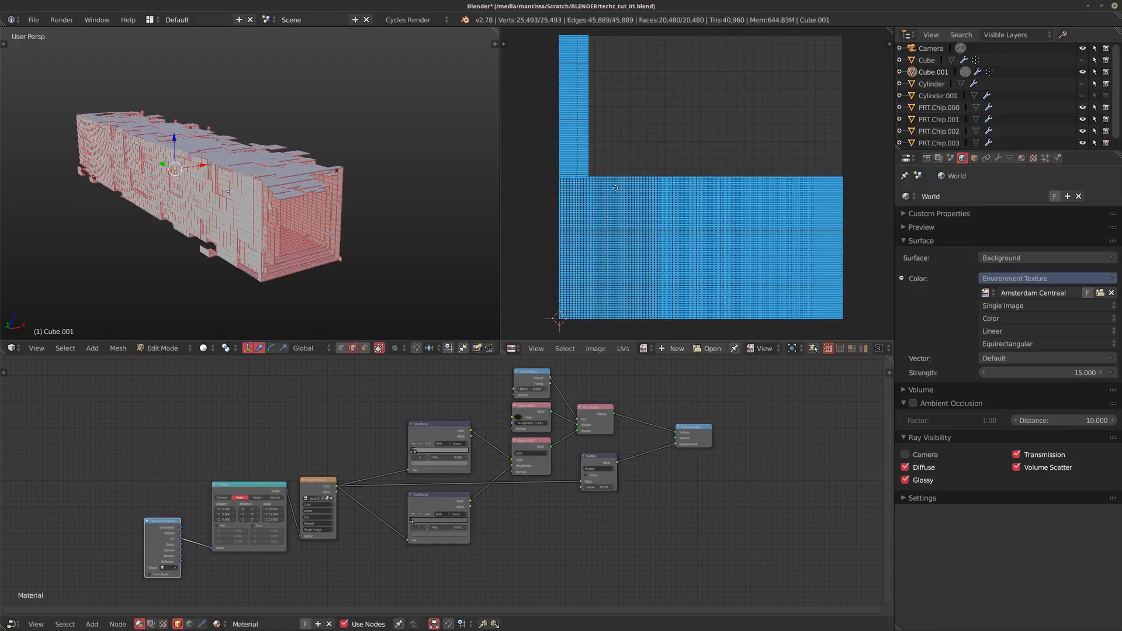
Step: Return Cube.001 to Object Mode and merge the UV editor area back into a single 3D view
{"action": "middle_click_drag", "start_coordinate": [369, 252], "coordinate": [402, 282]}
{"action": "key", "text": "Tab"}
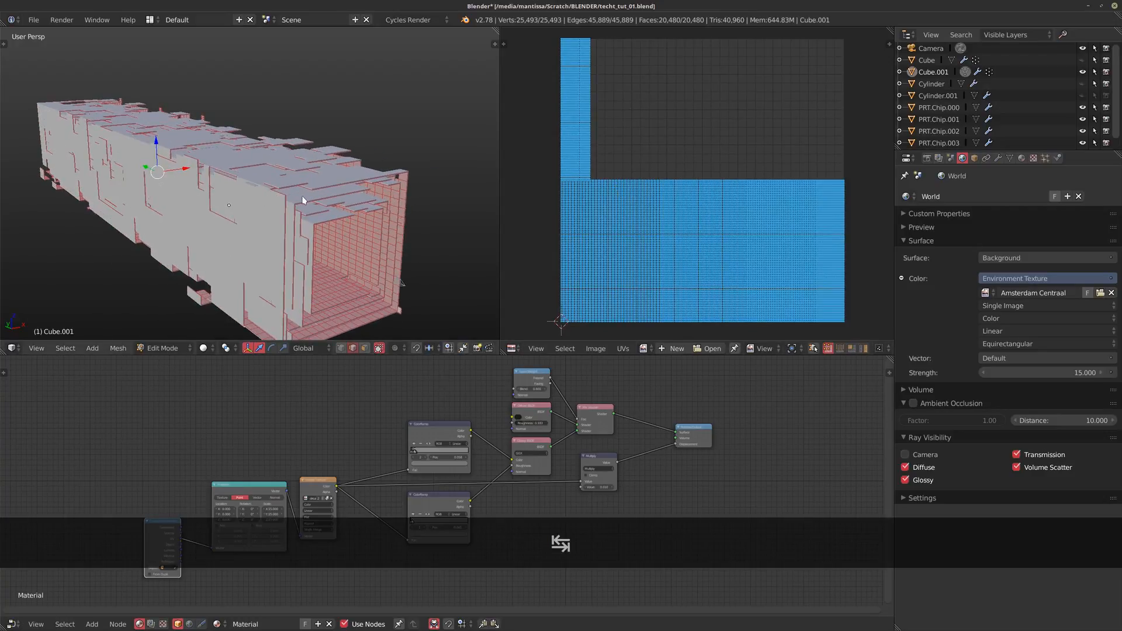
{"action": "middle_click_drag", "start_coordinate": [232, 188], "coordinate": [260, 199]}
{"action": "left_click_drag", "start_coordinate": [497, 30], "coordinate": [535, 56]}
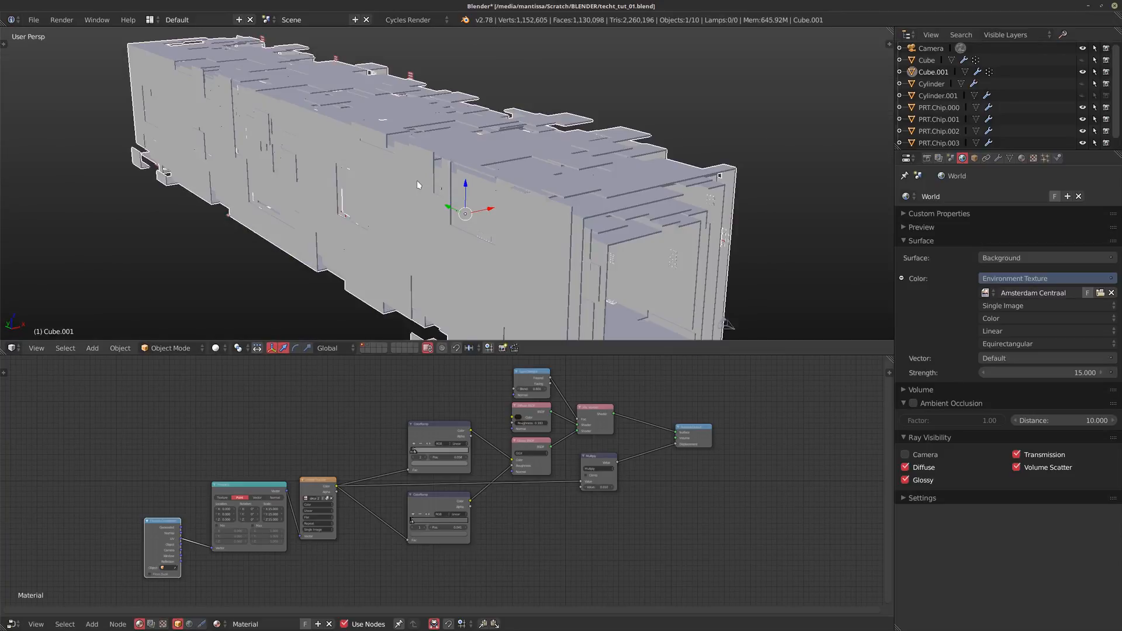
Step: Inspect the structure's top and long sides in rendered shading, and return to solid shading
{"action": "middle_click_drag", "start_coordinate": [419, 191], "coordinate": [472, 206]}
{"action": "scroll", "coordinate": [385, 202], "scroll_direction": "up", "scroll_amount": 3}
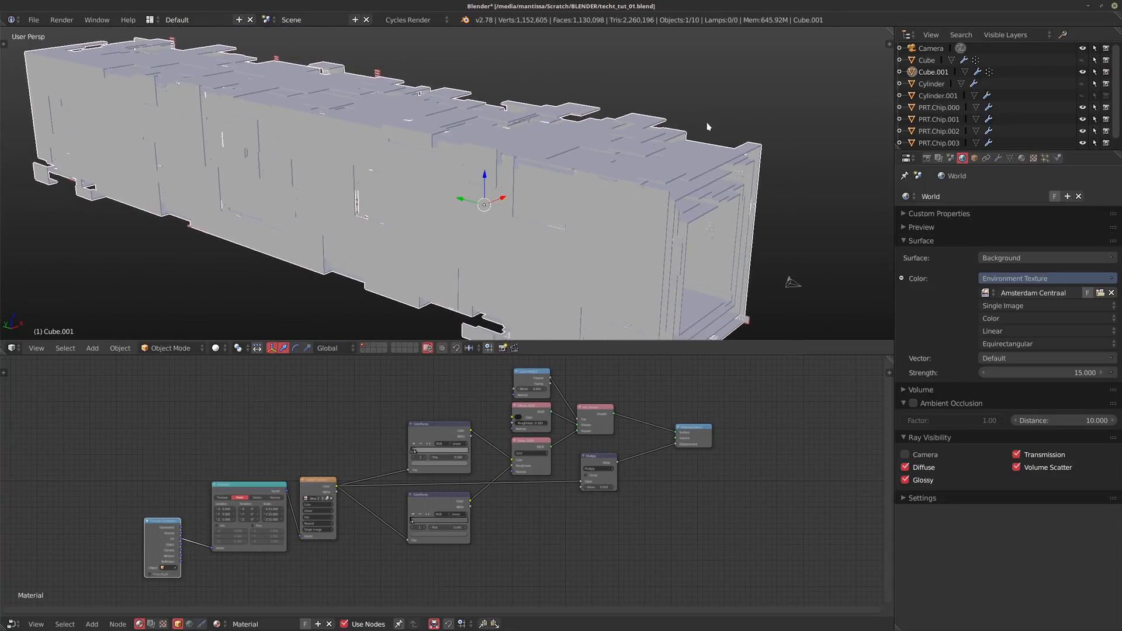
{"action": "middle_click_drag", "start_coordinate": [560, 182], "coordinate": [543, 199]}
{"action": "key", "text": "shift+z"}
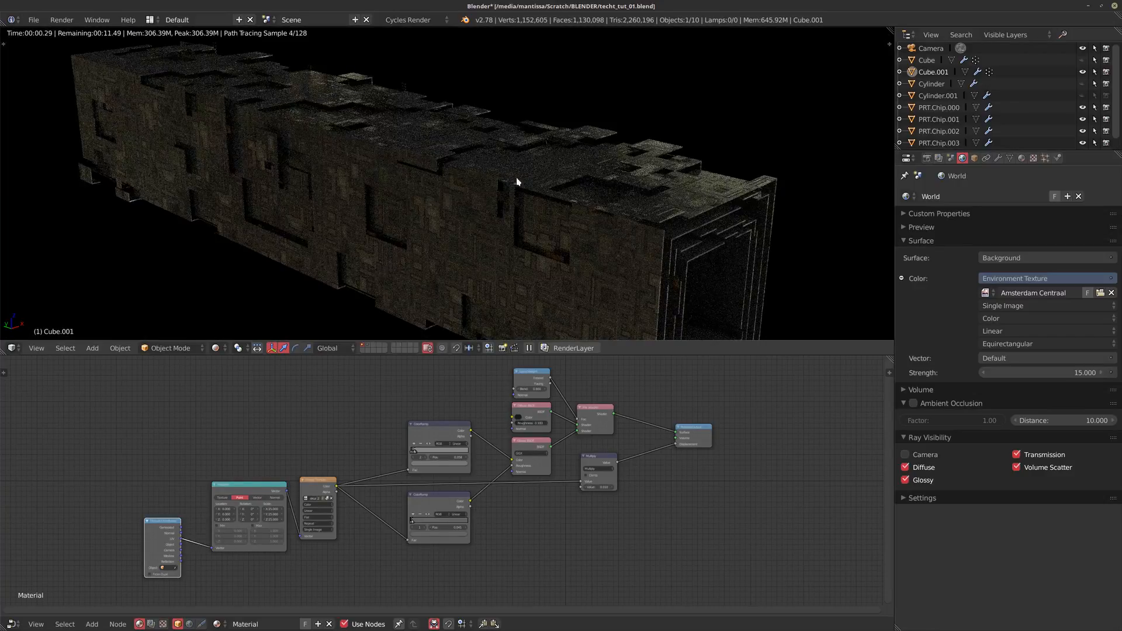
{"action": "mouse_move", "coordinate": [463, 187]}
{"action": "middle_mouse_down"}
{"action": "mouse_move", "coordinate": [426, 200]}
{"action": "mouse_move", "coordinate": [351, 192]}
{"action": "mouse_move", "coordinate": [445, 206]}
{"action": "mouse_move", "coordinate": [499, 191]}
{"action": "mouse_move", "coordinate": [521, 218]}
{"action": "mouse_move", "coordinate": [458, 158]}
{"action": "mouse_move", "coordinate": [521, 222]}
{"action": "mouse_move", "coordinate": [446, 181]}
{"action": "middle_mouse_up"}
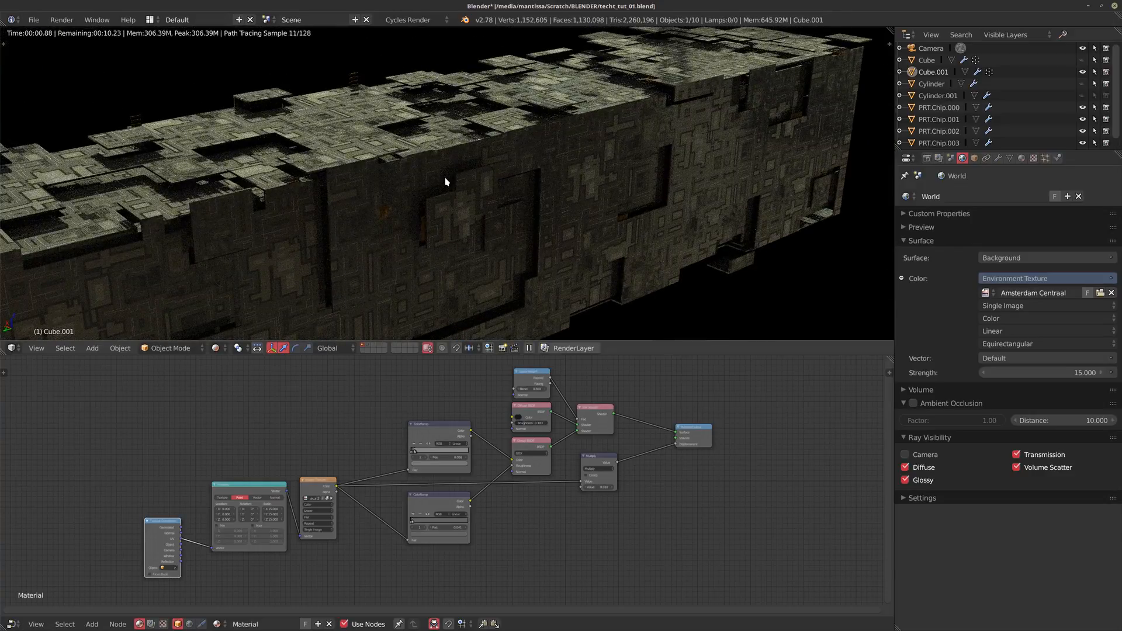
{"action": "key", "text": "shift+z"}
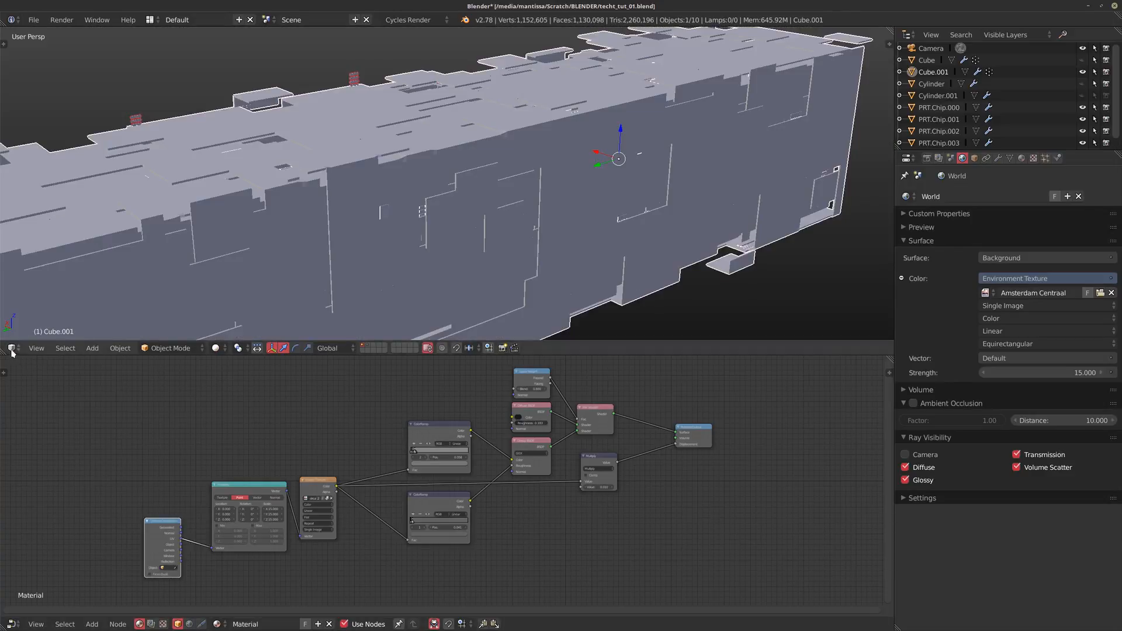
Step: Change the 3D view to an enlarged UV/Image Editor showing the circuit-board JPG
{"action": "left_click", "coordinate": [11, 348]}
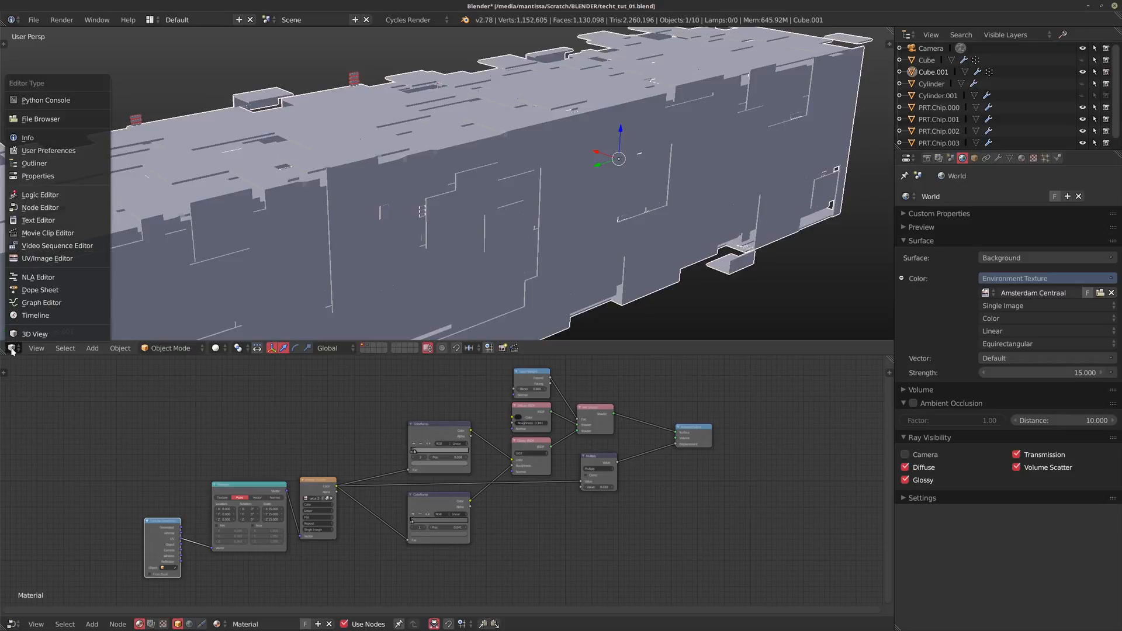
{"action": "left_click", "coordinate": [60, 261]}
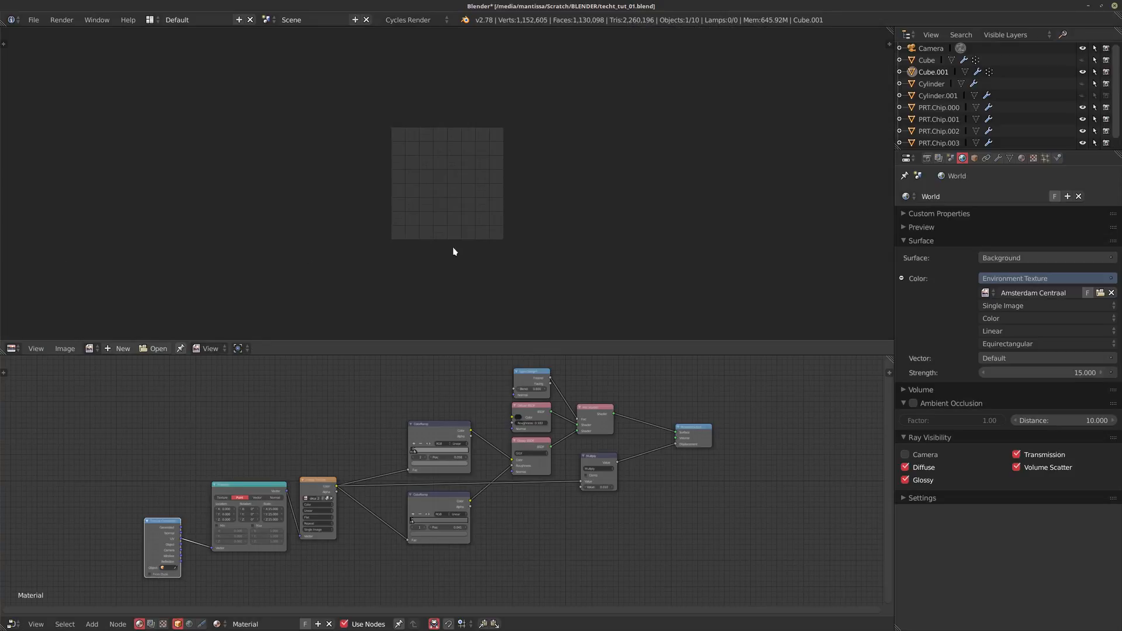
{"action": "left_click", "coordinate": [91, 349]}
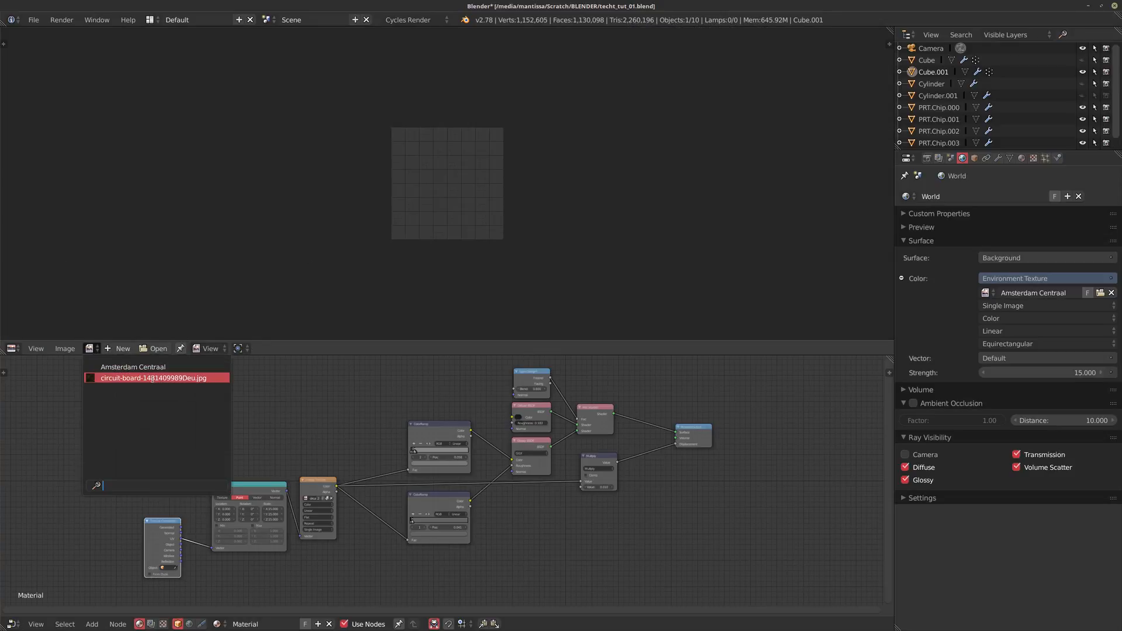
{"action": "left_click", "coordinate": [152, 378]}
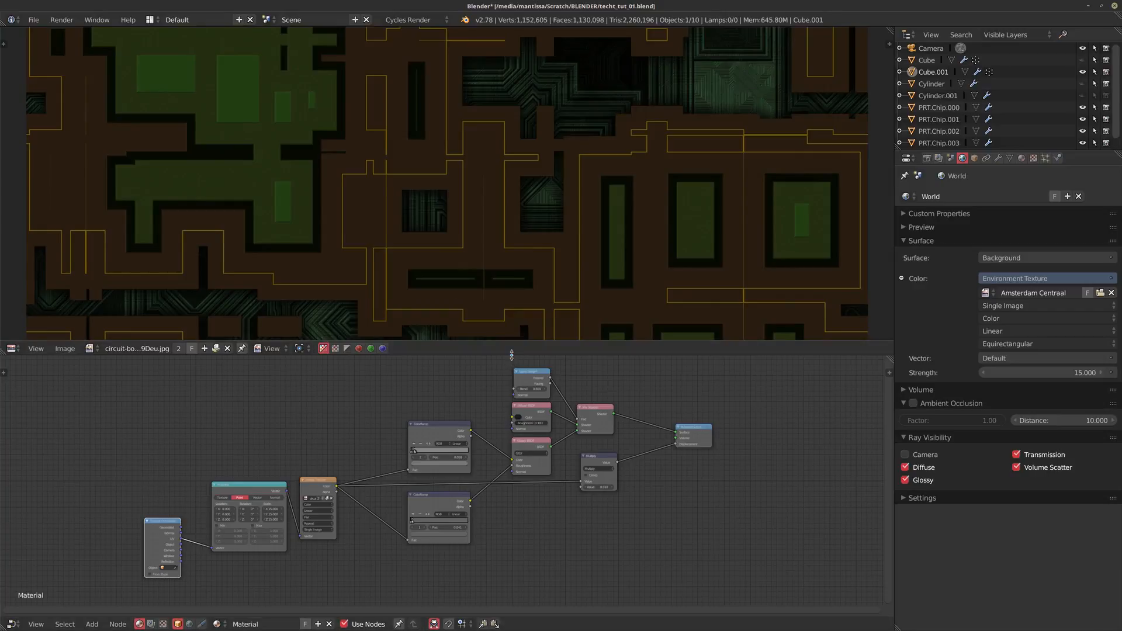
{"action": "left_click_drag", "start_coordinate": [514, 345], "coordinate": [513, 465]}
Step: Examine the circuit-board texture image, both its close-up details and its overall pattern
{"action": "scroll", "coordinate": [515, 249], "scroll_direction": "down", "scroll_amount": 3}
{"action": "mouse_move", "coordinate": [514, 248]}
{"action": "middle_mouse_down"}
{"action": "mouse_move", "coordinate": [475, 246]}
{"action": "mouse_move", "coordinate": [506, 247]}
{"action": "middle_mouse_up"}
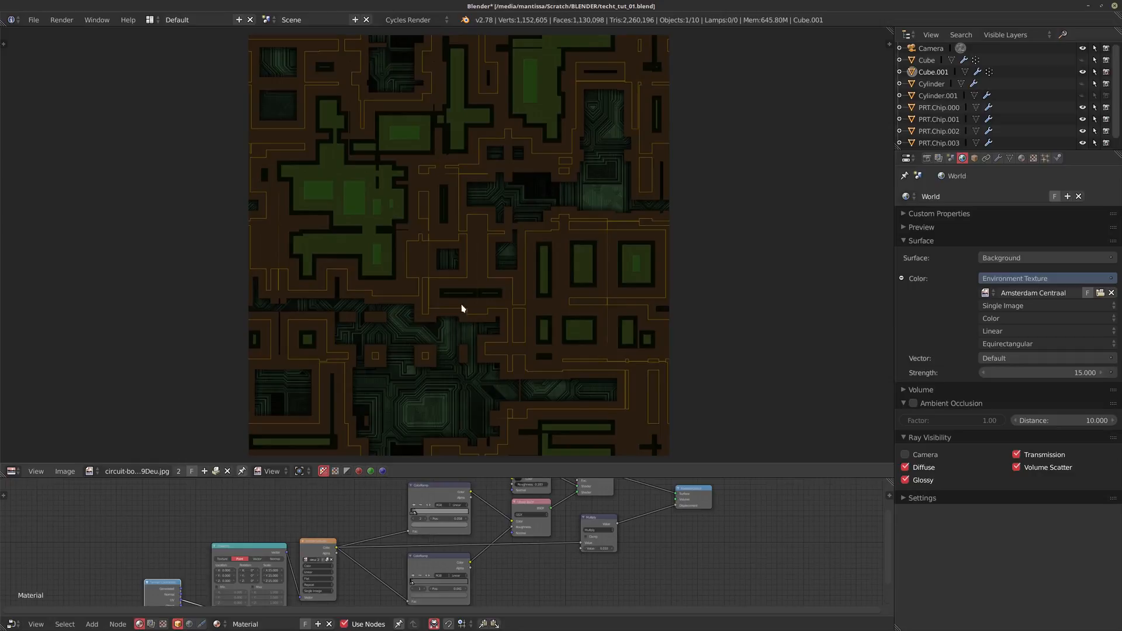
{"action": "scroll", "coordinate": [439, 311], "scroll_direction": "up", "scroll_amount": 4}
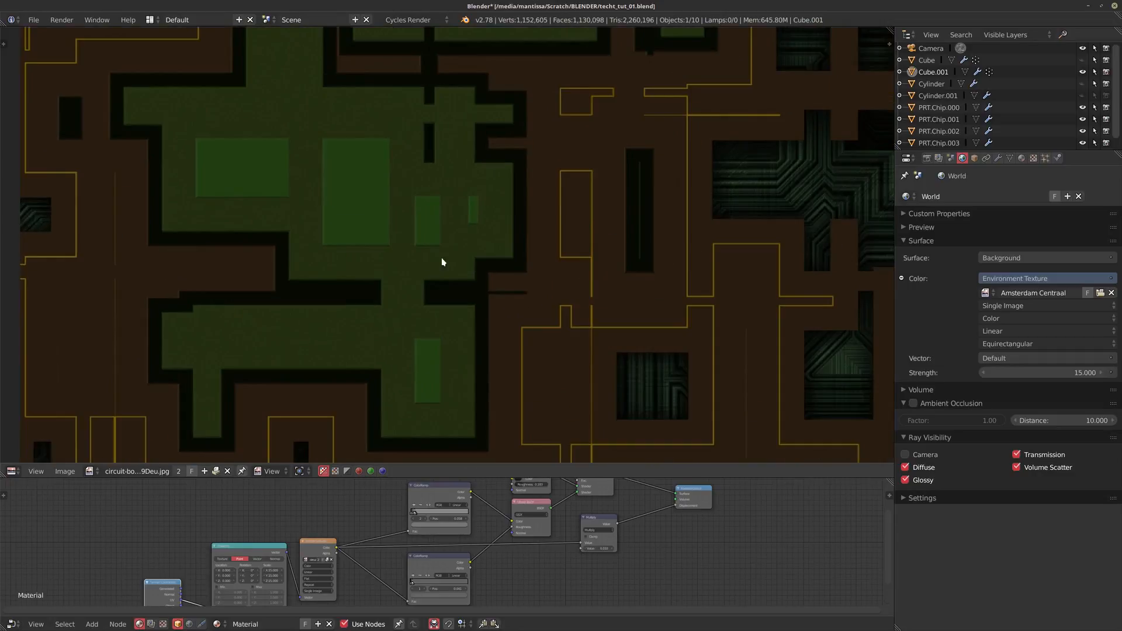
{"action": "scroll", "coordinate": [528, 283], "scroll_direction": "down", "scroll_amount": 3}
{"action": "scroll", "coordinate": [530, 291], "scroll_direction": "up", "scroll_amount": 2}
{"action": "scroll", "coordinate": [466, 290], "scroll_direction": "down", "scroll_amount": 4}
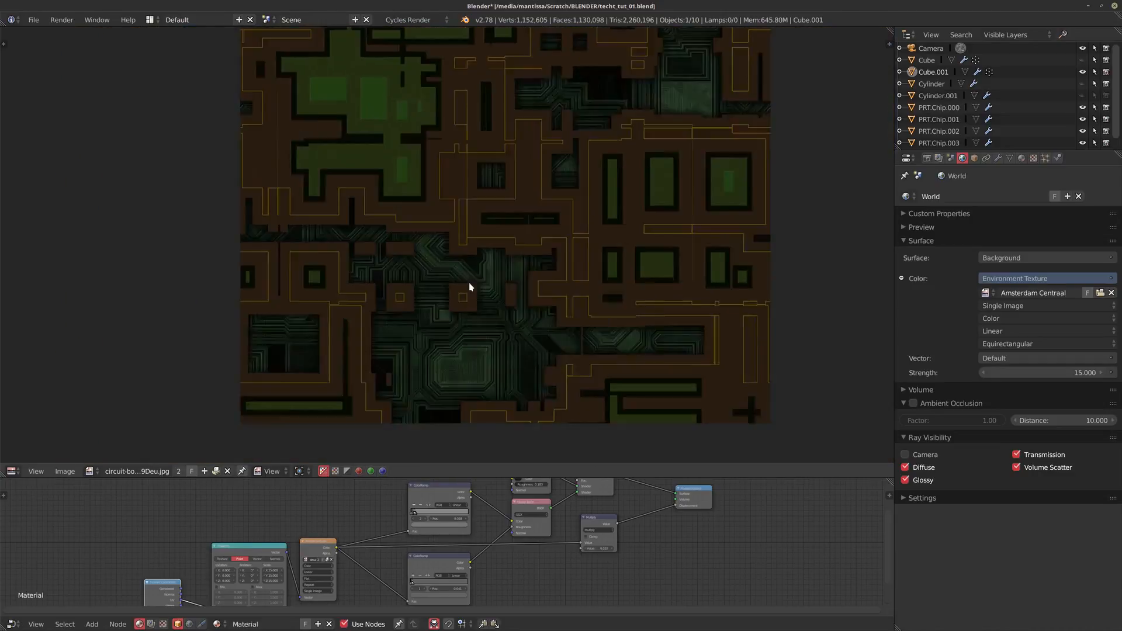
{"action": "middle_click_drag", "start_coordinate": [552, 204], "coordinate": [547, 308]}
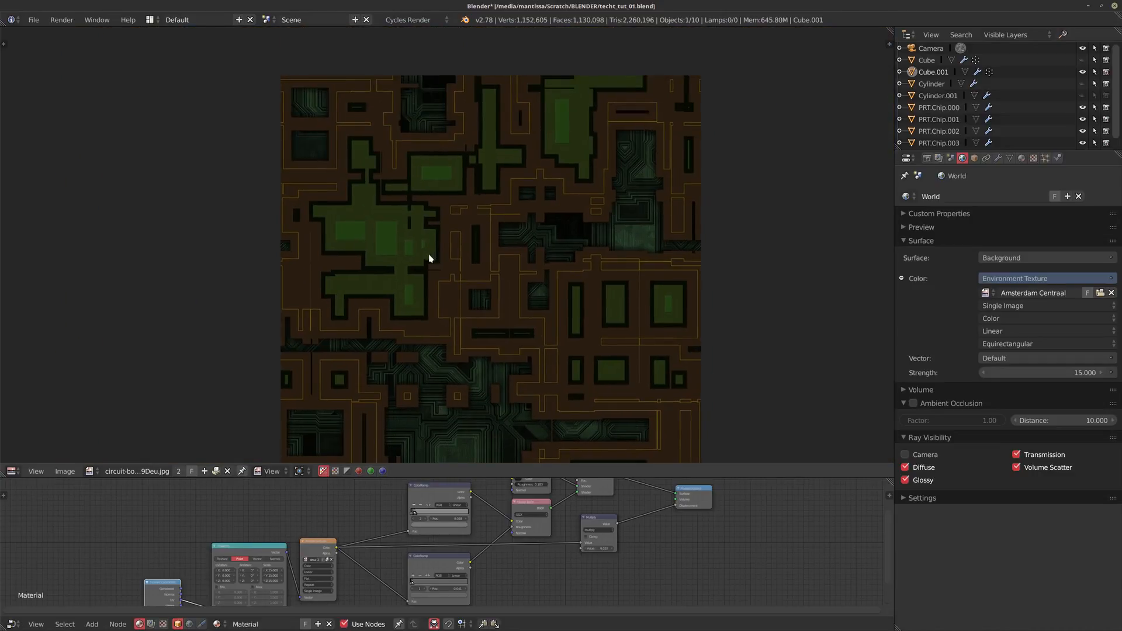
{"action": "scroll", "coordinate": [479, 270], "scroll_direction": "up", "scroll_amount": 1}
{"action": "middle_click_drag", "start_coordinate": [427, 255], "coordinate": [426, 222]}
{"action": "scroll", "coordinate": [485, 273], "scroll_direction": "up", "scroll_amount": 1}
{"action": "scroll", "coordinate": [409, 229], "scroll_direction": "down", "scroll_amount": 3}
{"action": "middle_click_drag", "start_coordinate": [465, 279], "coordinate": [466, 272]}
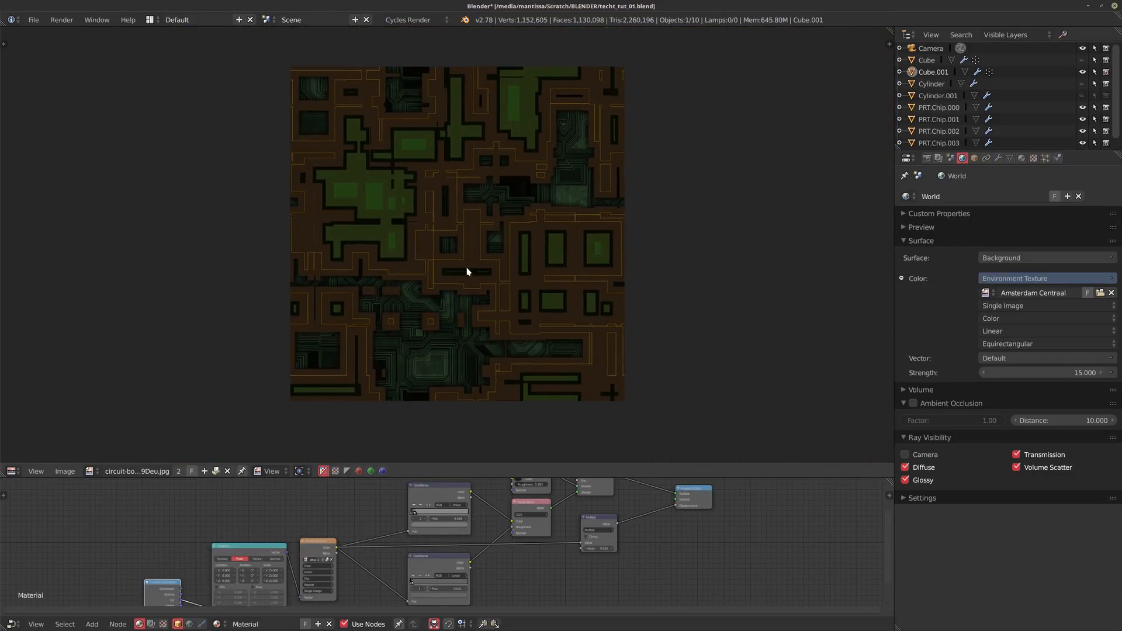
Step: Change the image area back to a 3D View and enlarge the node editor to show the material nodes
{"action": "left_click", "coordinate": [11, 471]}
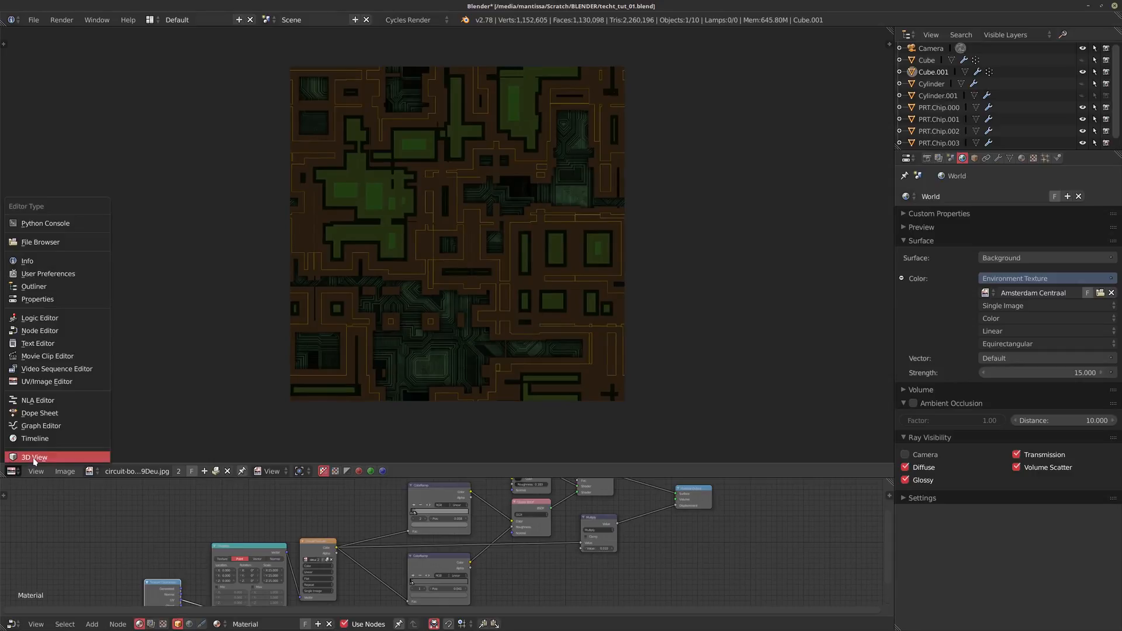
{"action": "left_click", "coordinate": [35, 459]}
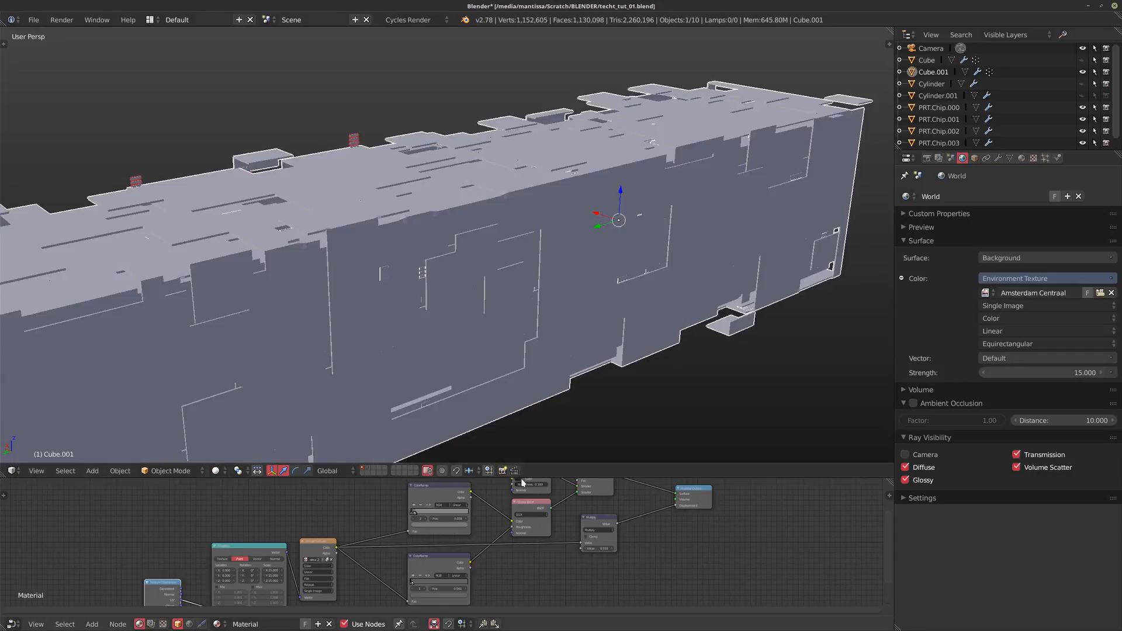
{"action": "left_click_drag", "start_coordinate": [524, 468], "coordinate": [523, 182]}
{"action": "scroll", "coordinate": [475, 425], "scroll_direction": "up", "scroll_amount": 4}
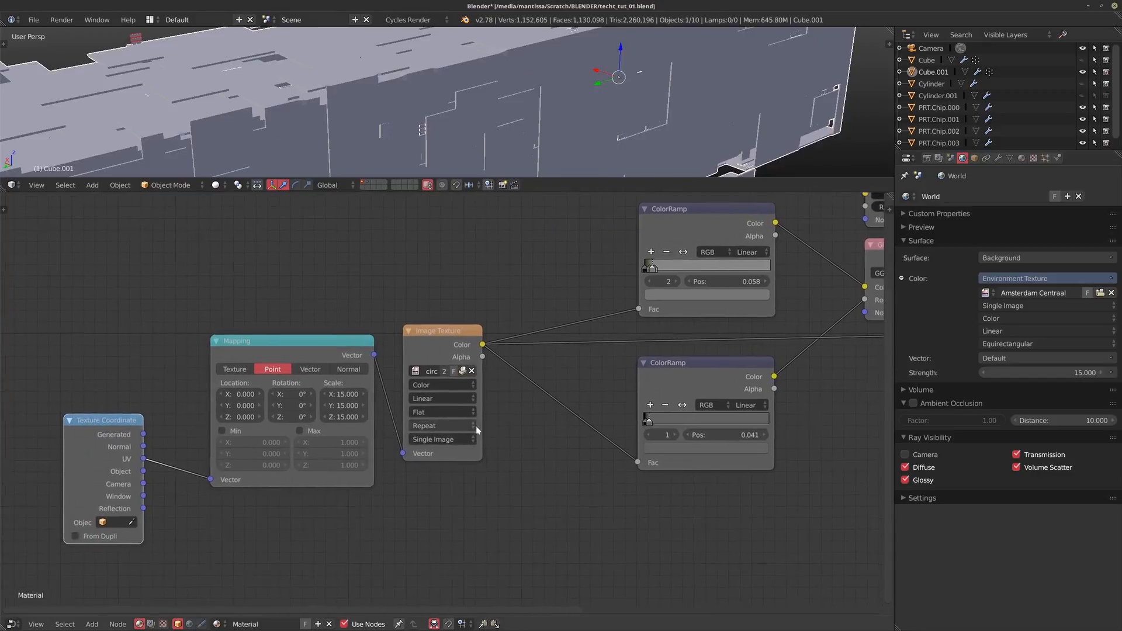
Step: Move the Texture Coordinate node slightly closer to the Mapping node and review the node chain up to the Mix Shader
{"action": "left_click_drag", "start_coordinate": [110, 459], "coordinate": [127, 476]}
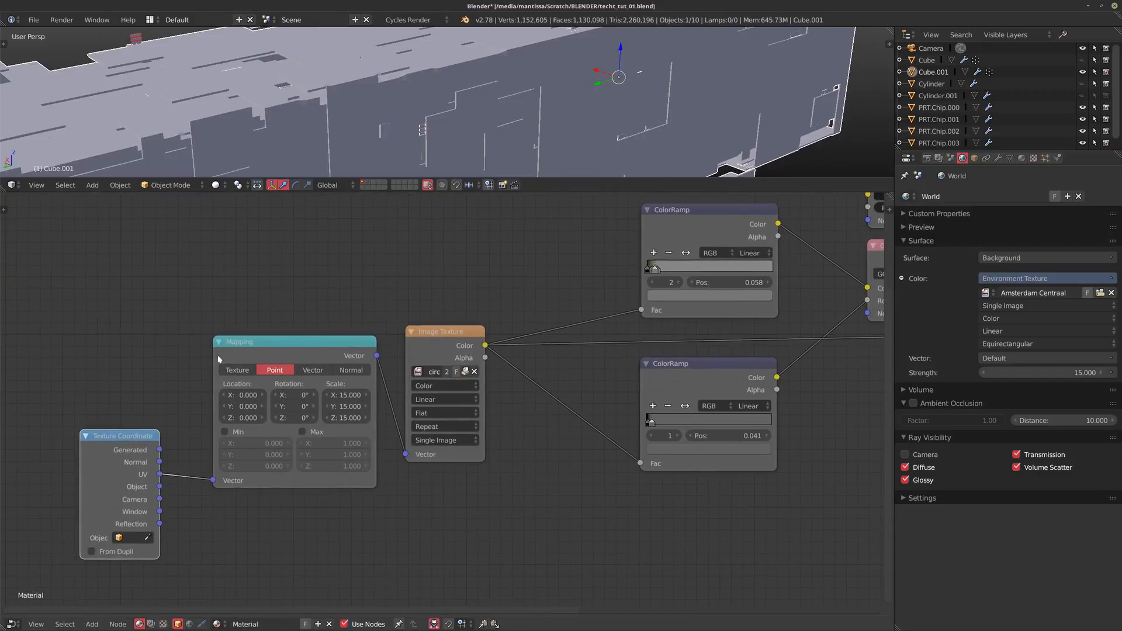
{"action": "left_click", "coordinate": [440, 343]}
{"action": "middle_click_drag", "start_coordinate": [661, 362], "coordinate": [453, 386]}
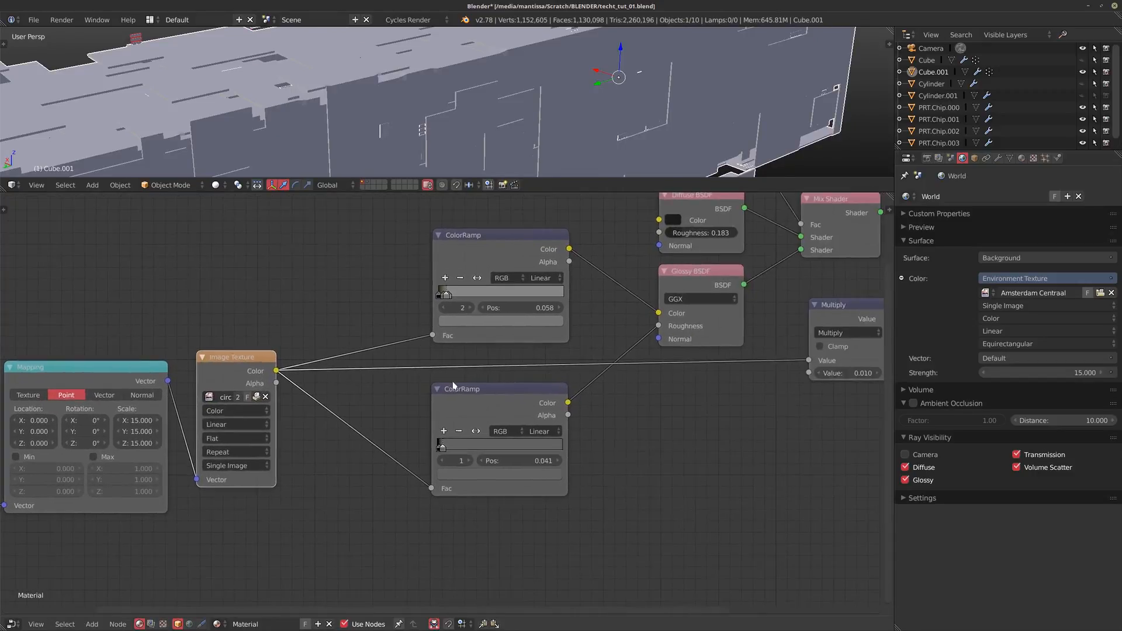
{"action": "mouse_move", "coordinate": [531, 377]}
{"action": "middle_mouse_down"}
{"action": "mouse_move", "coordinate": [383, 388]}
{"action": "mouse_move", "coordinate": [396, 376]}
{"action": "mouse_move", "coordinate": [392, 424]}
{"action": "middle_mouse_up"}
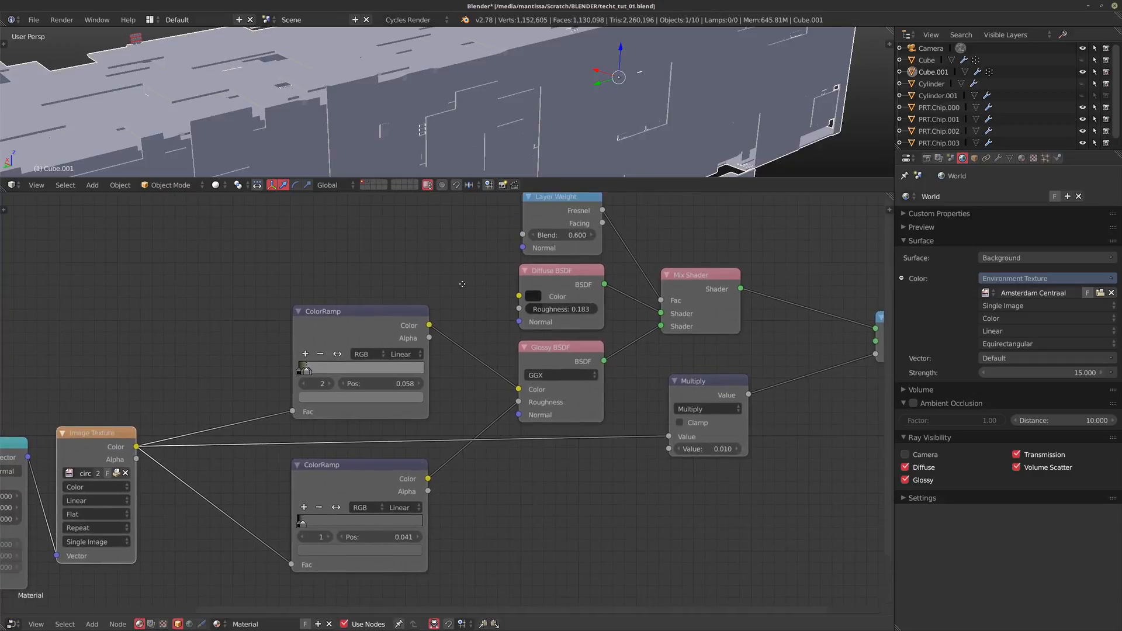
{"action": "middle_click_drag", "start_coordinate": [461, 283], "coordinate": [463, 314]}
Step: Enlarge the 3D view, switch it to rendered shading and preview the output of the ColorRamp feeding the Glossy BSDF color
{"action": "left_click_drag", "start_coordinate": [551, 193], "coordinate": [545, 320]}
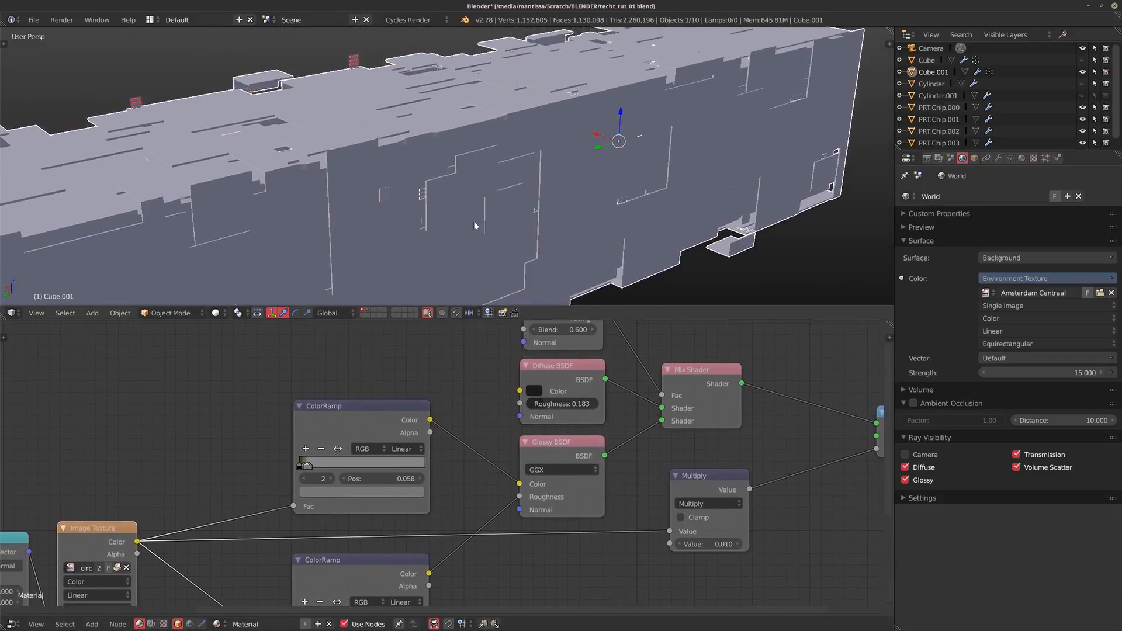
{"action": "scroll", "coordinate": [486, 218], "scroll_direction": "down", "scroll_amount": 1}
{"action": "middle_click_drag", "start_coordinate": [474, 209], "coordinate": [468, 180], "text": "shift"}
{"action": "key", "text": "shift+z"}
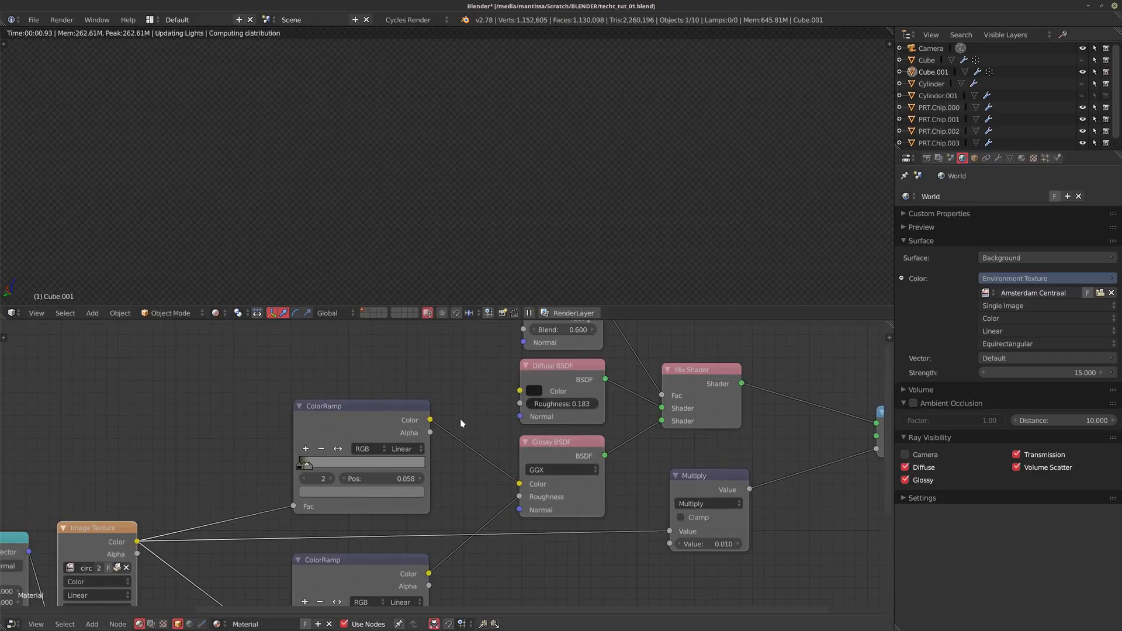
{"action": "mouse_move", "coordinate": [461, 420]}
{"action": "middle_mouse_down"}
{"action": "mouse_move", "coordinate": [451, 400]}
{"action": "mouse_move", "coordinate": [485, 436]}
{"action": "mouse_move", "coordinate": [432, 409]}
{"action": "mouse_move", "coordinate": [374, 416]}
{"action": "middle_mouse_up"}
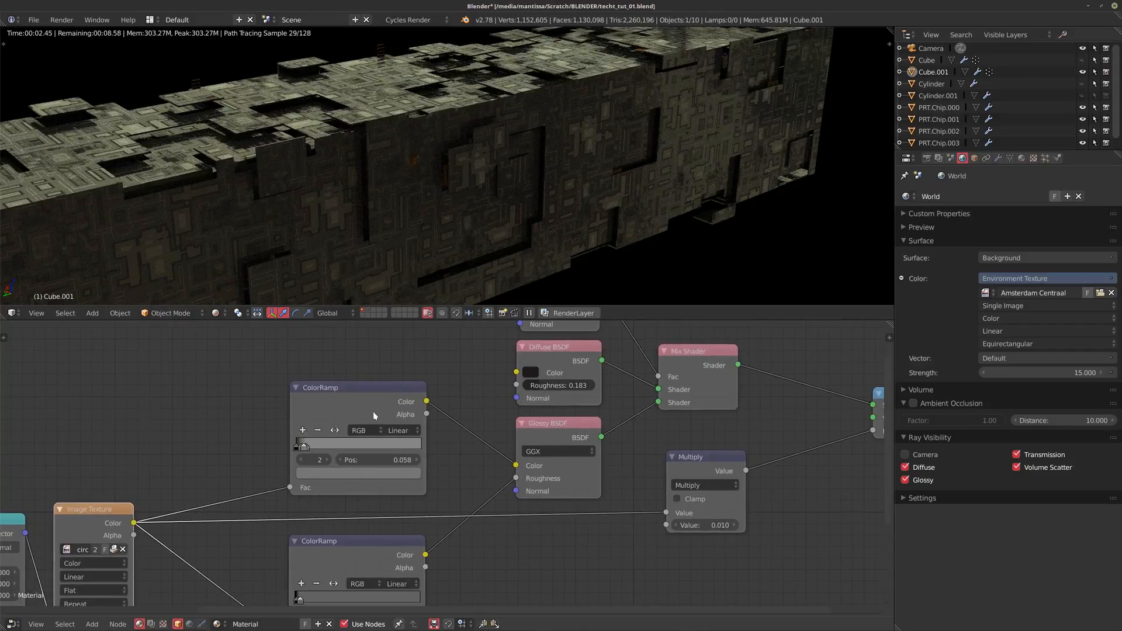
{"action": "left_click", "coordinate": [338, 395], "text": "ctrl+shift"}
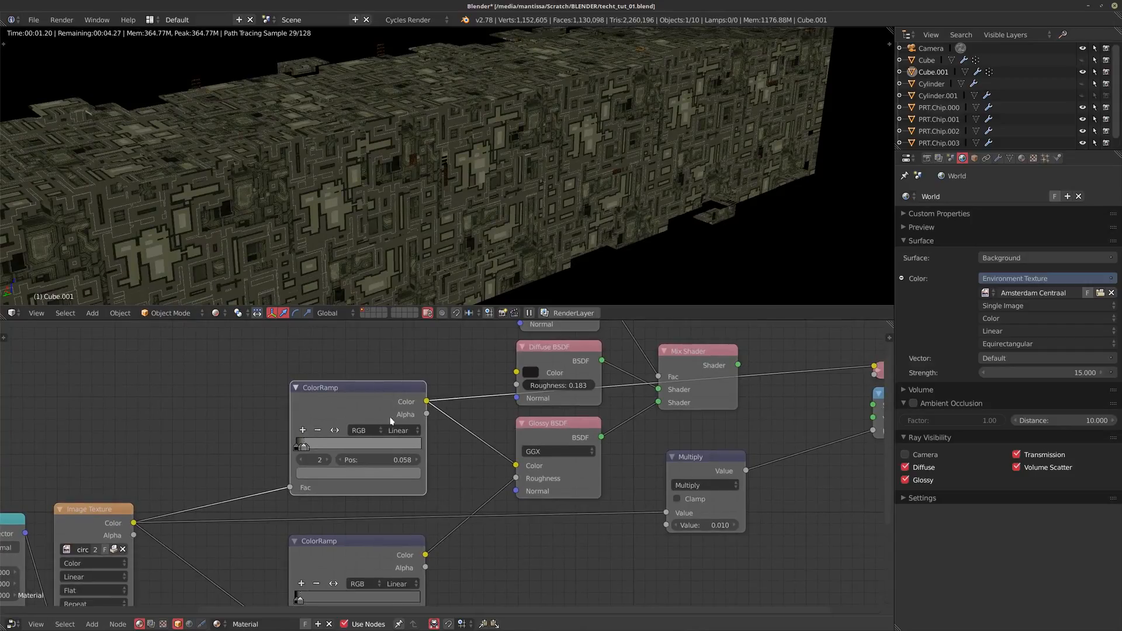
Step: Inspect the ColorRamp preview on the box surface and reconnect the Mix Shader to the Material Output's Surface
{"action": "middle_click_drag", "start_coordinate": [358, 253], "coordinate": [394, 192]}
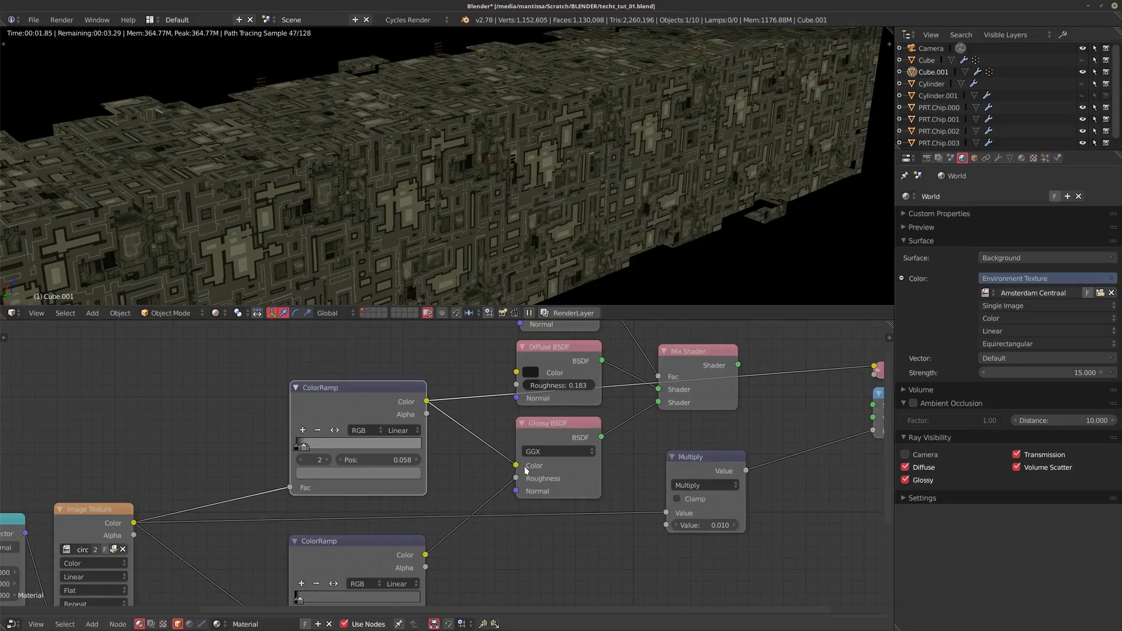
{"action": "middle_click_drag", "start_coordinate": [468, 441], "coordinate": [487, 416]}
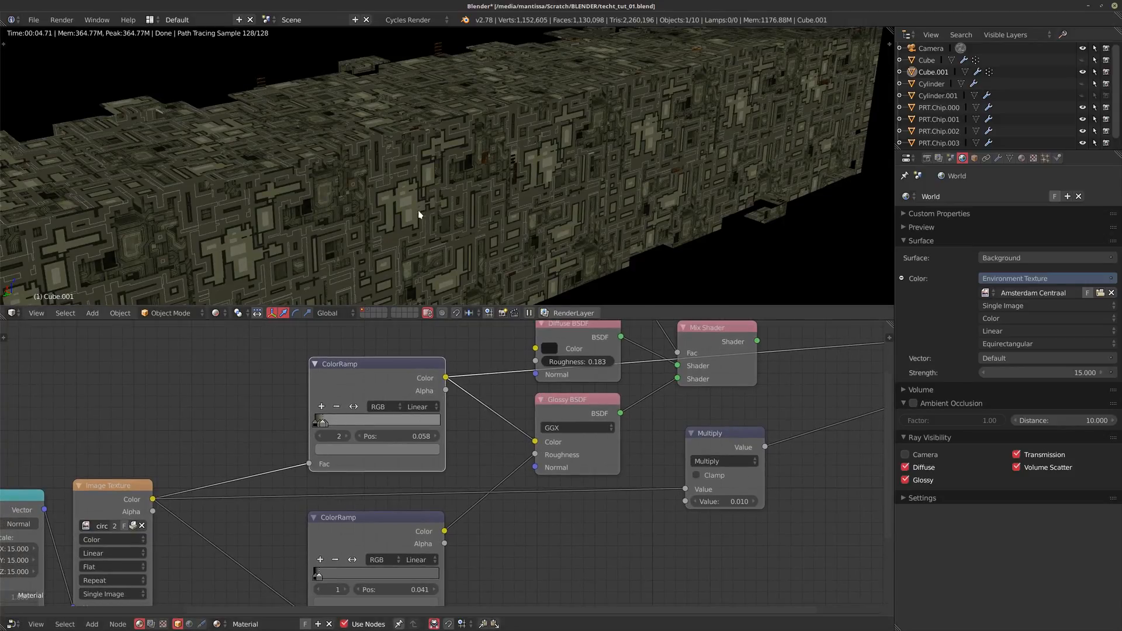
{"action": "middle_click_drag", "start_coordinate": [419, 209], "coordinate": [415, 208]}
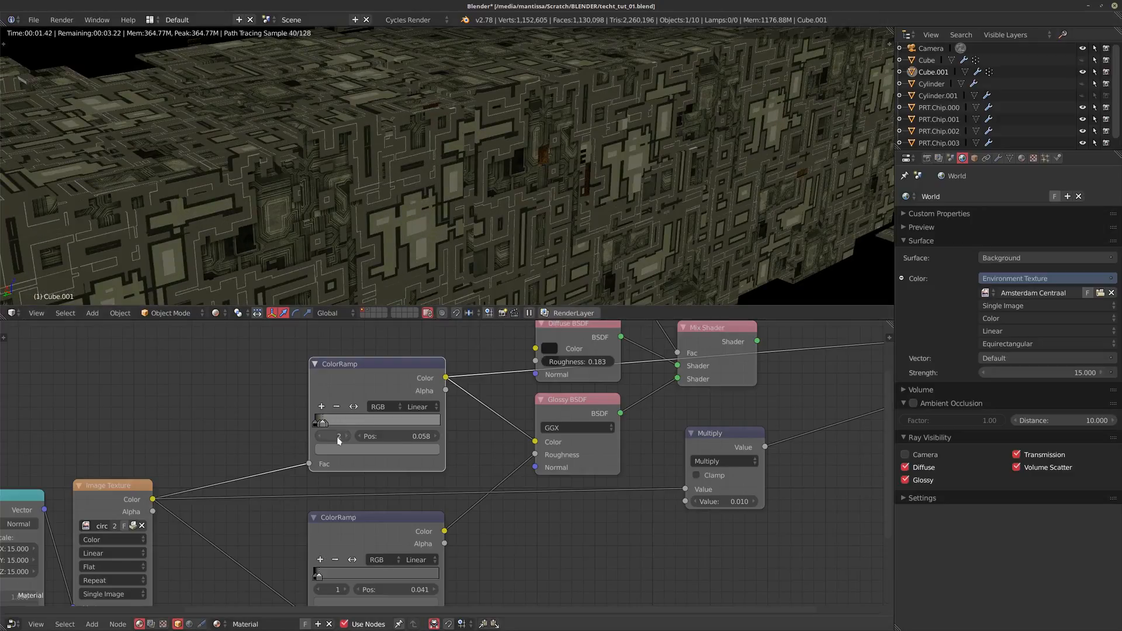
{"action": "scroll", "coordinate": [349, 431], "scroll_direction": "down", "scroll_amount": 1}
{"action": "scroll", "coordinate": [418, 429], "scroll_direction": "down", "scroll_amount": 1}
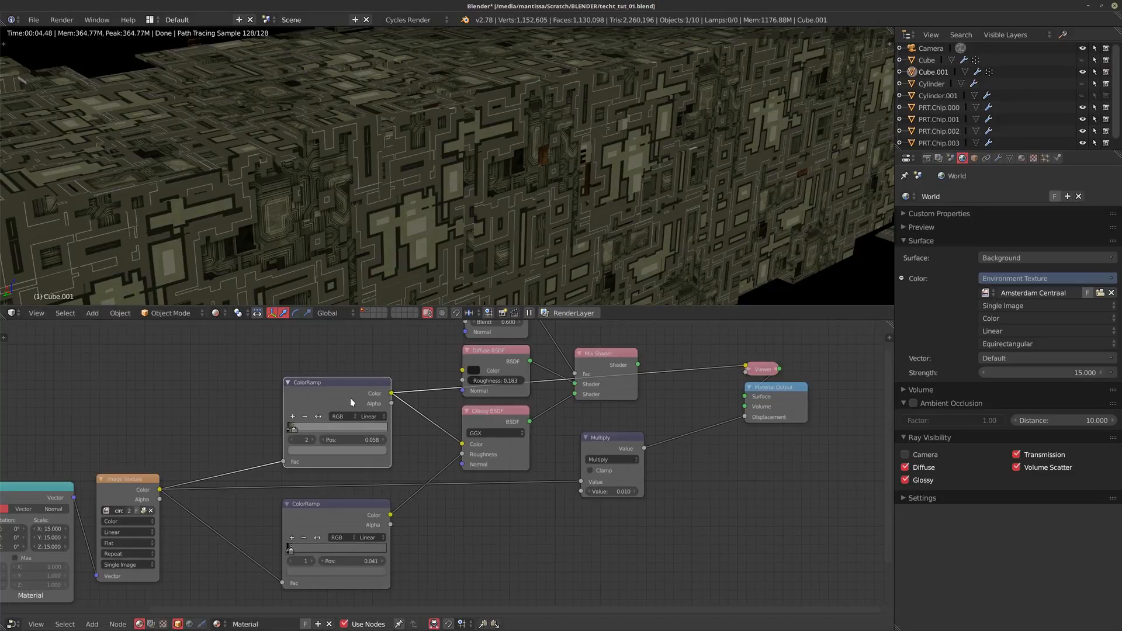
{"action": "middle_click_drag", "start_coordinate": [565, 392], "coordinate": [552, 420]}
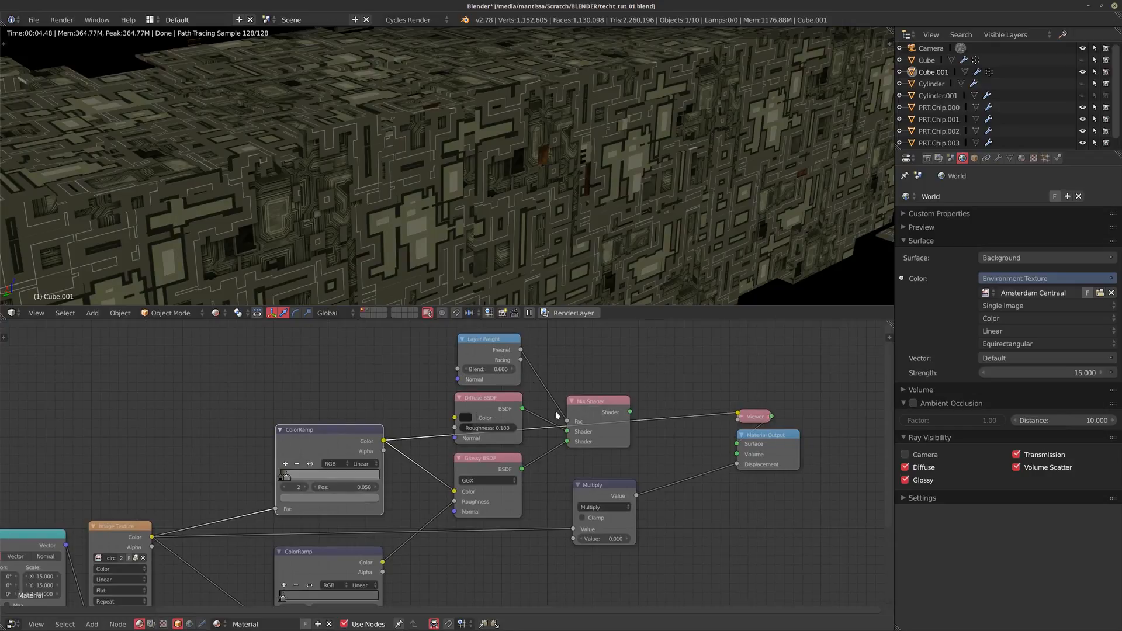
{"action": "middle_click_drag", "start_coordinate": [582, 414], "coordinate": [595, 386]}
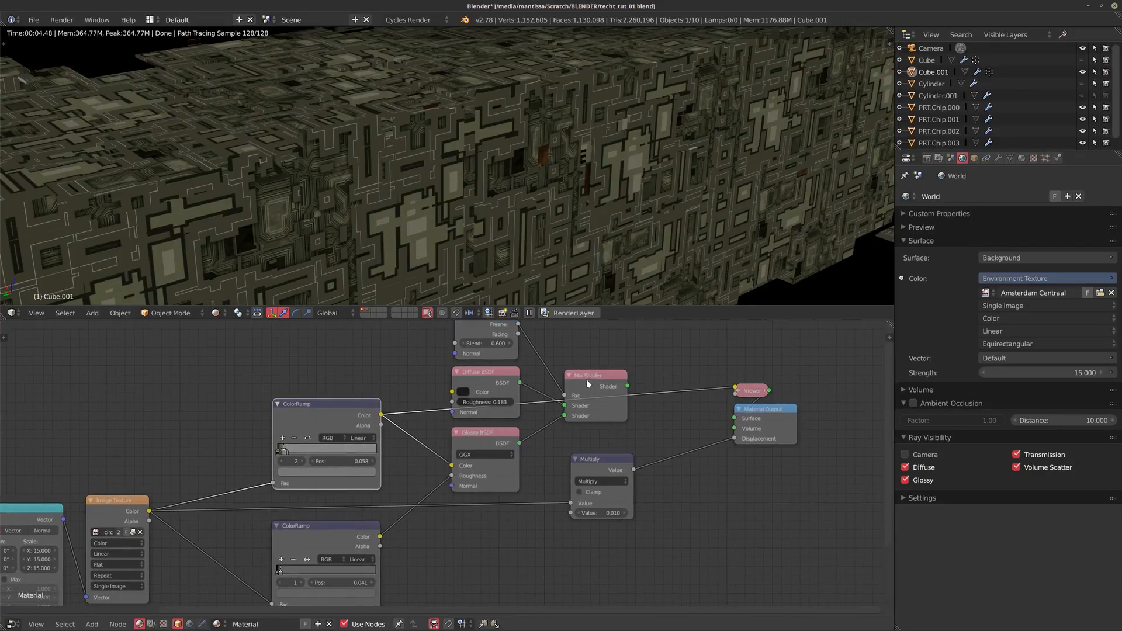
{"action": "left_click", "coordinate": [597, 382], "text": "ctrl+shift"}
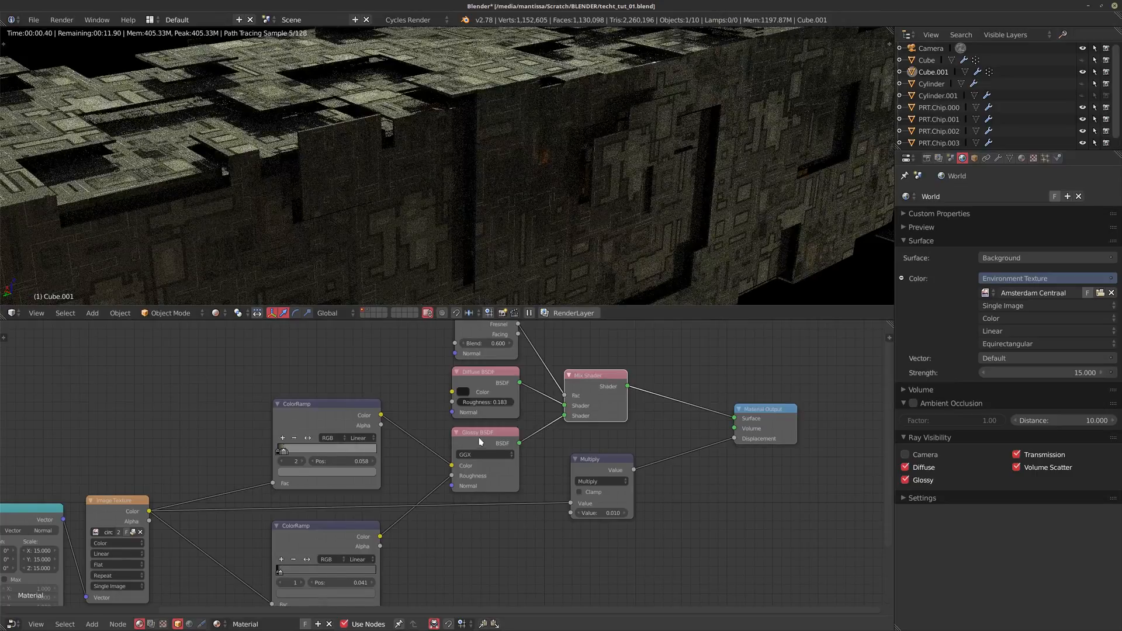
Step: Disconnect both ColorRamps from the Glossy BSDF's Color and Roughness and inspect the plain glossy surface
{"action": "middle_click_drag", "start_coordinate": [480, 441], "coordinate": [499, 458]}
{"action": "left_click_drag", "start_coordinate": [471, 483], "coordinate": [456, 483]}
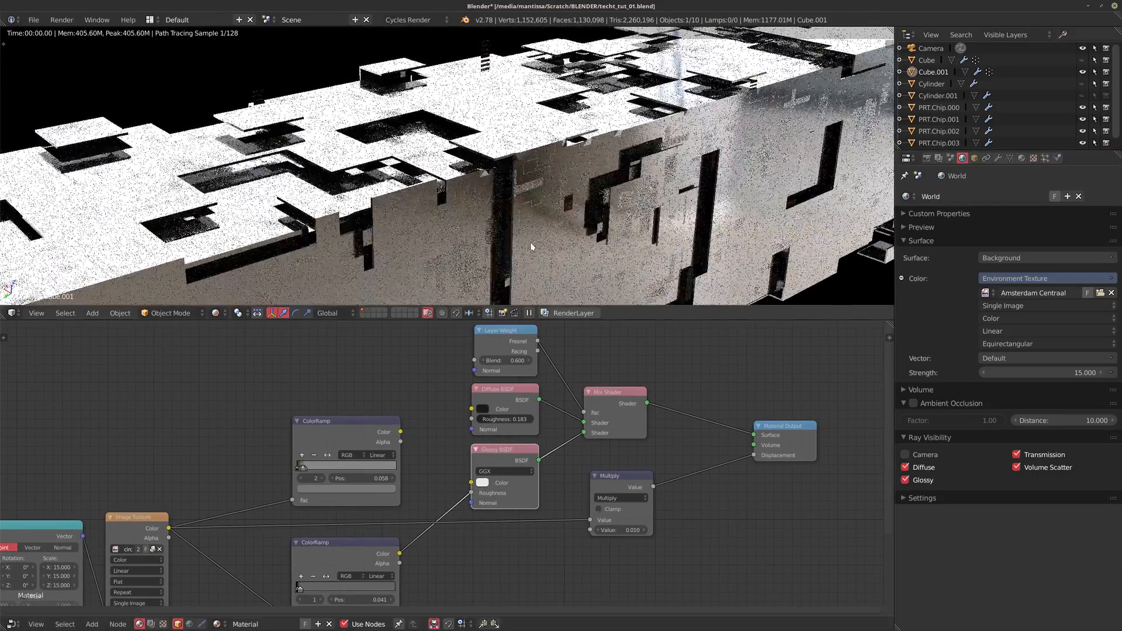
{"action": "left_click_drag", "start_coordinate": [472, 493], "coordinate": [455, 494]}
{"action": "middle_click_drag", "start_coordinate": [435, 260], "coordinate": [454, 237]}
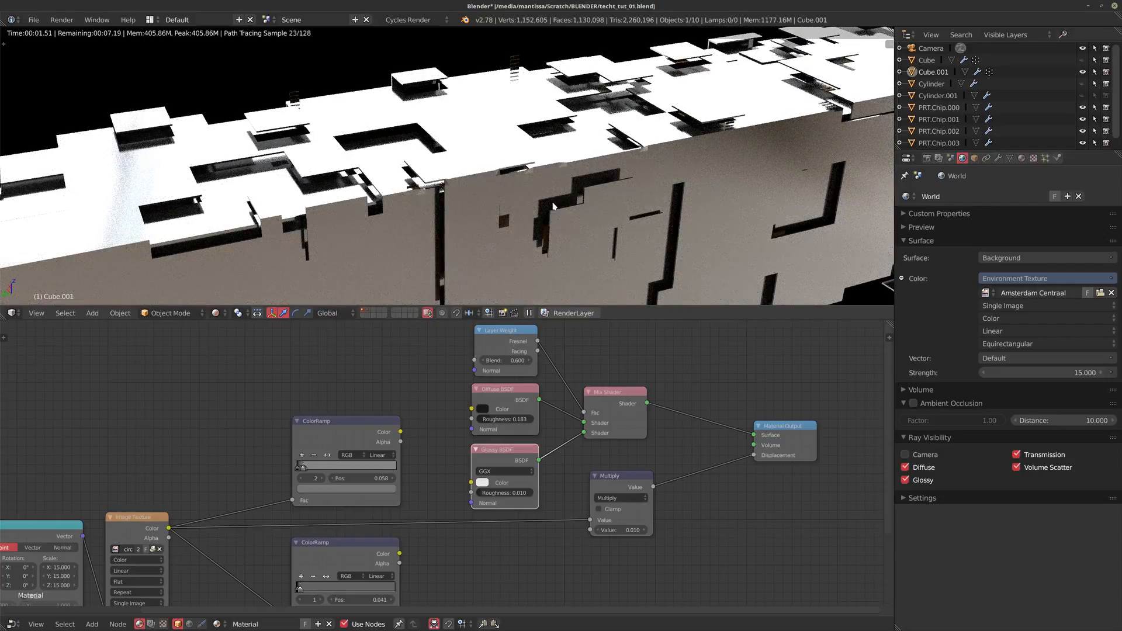
{"action": "middle_click_drag", "start_coordinate": [553, 206], "coordinate": [510, 242]}
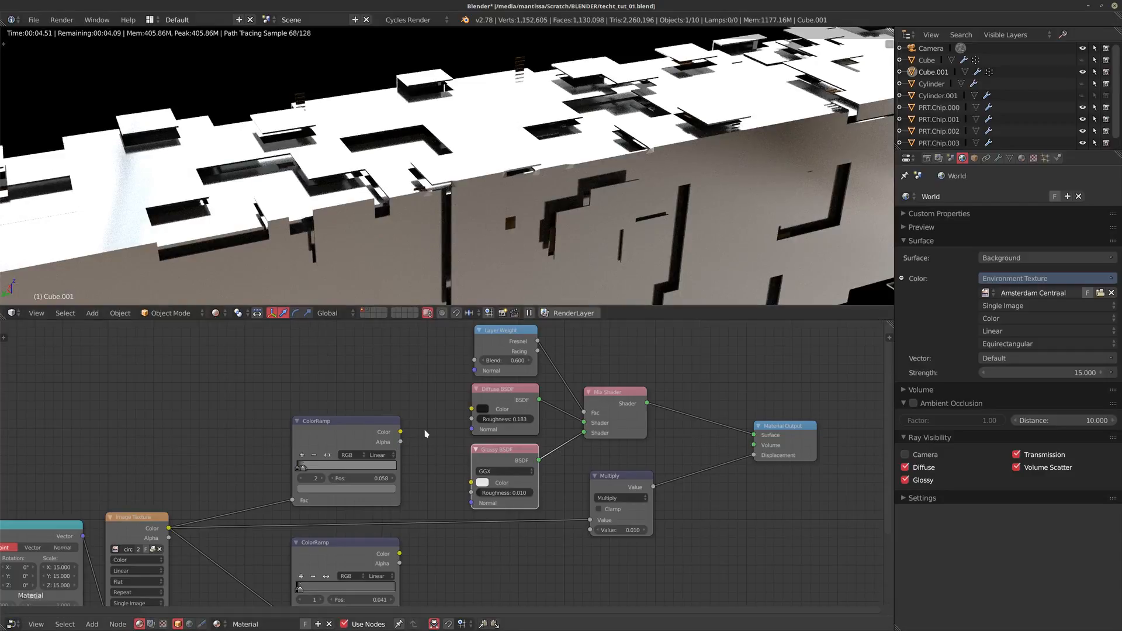
Step: Connect the ColorRamp with position 0.058 to the Glossy BSDF's Color and inspect the circuit pattern on top of the structure
{"action": "left_click_drag", "start_coordinate": [401, 433], "coordinate": [471, 483]}
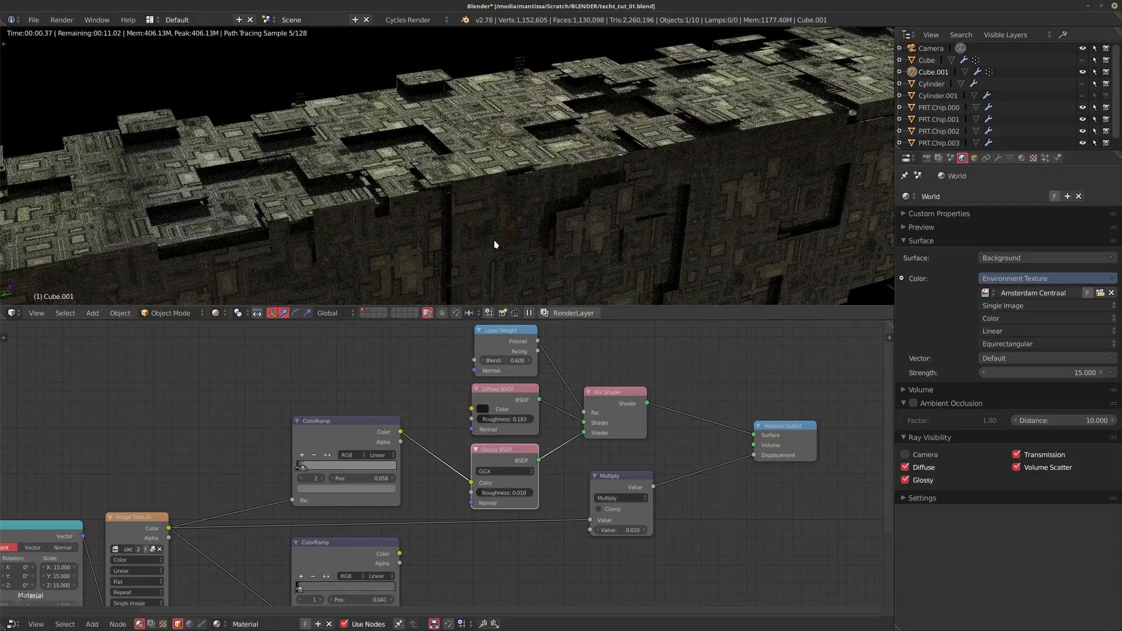
{"action": "scroll", "coordinate": [515, 195], "scroll_direction": "up", "scroll_amount": 4}
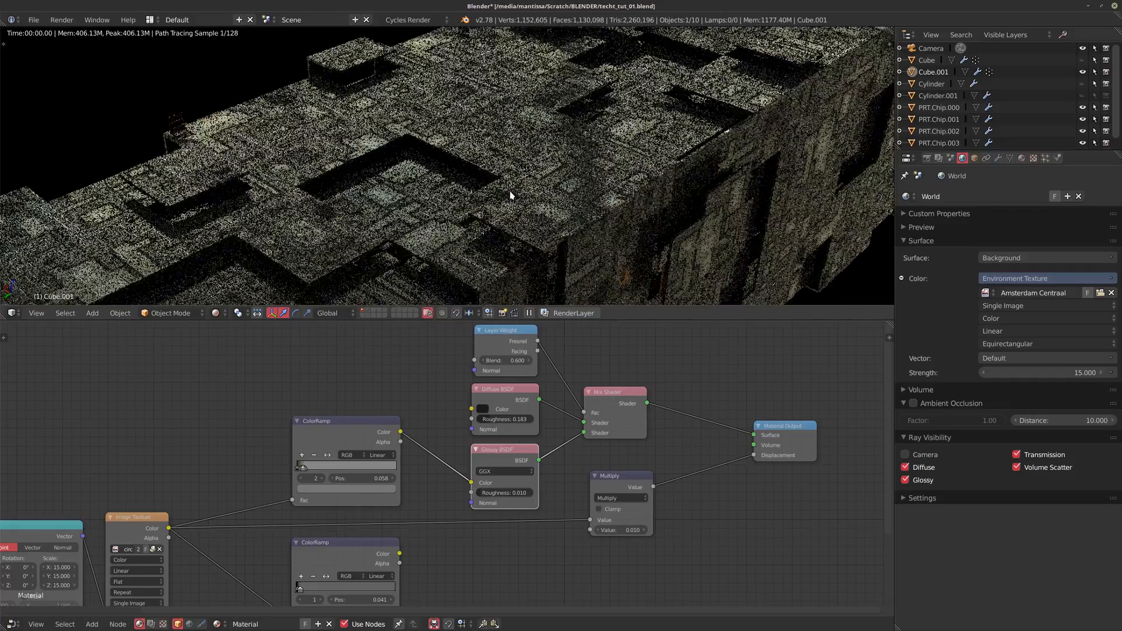
{"action": "middle_click_drag", "start_coordinate": [536, 216], "coordinate": [529, 229], "text": "shift"}
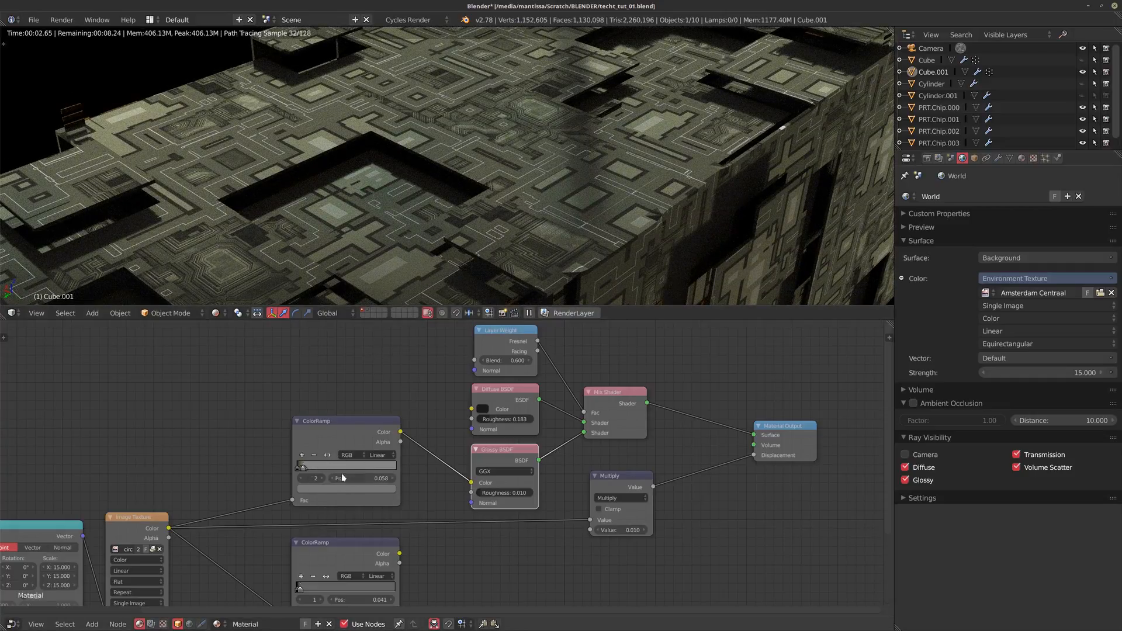
{"action": "middle_click_drag", "start_coordinate": [491, 130], "coordinate": [475, 155], "text": "shift"}
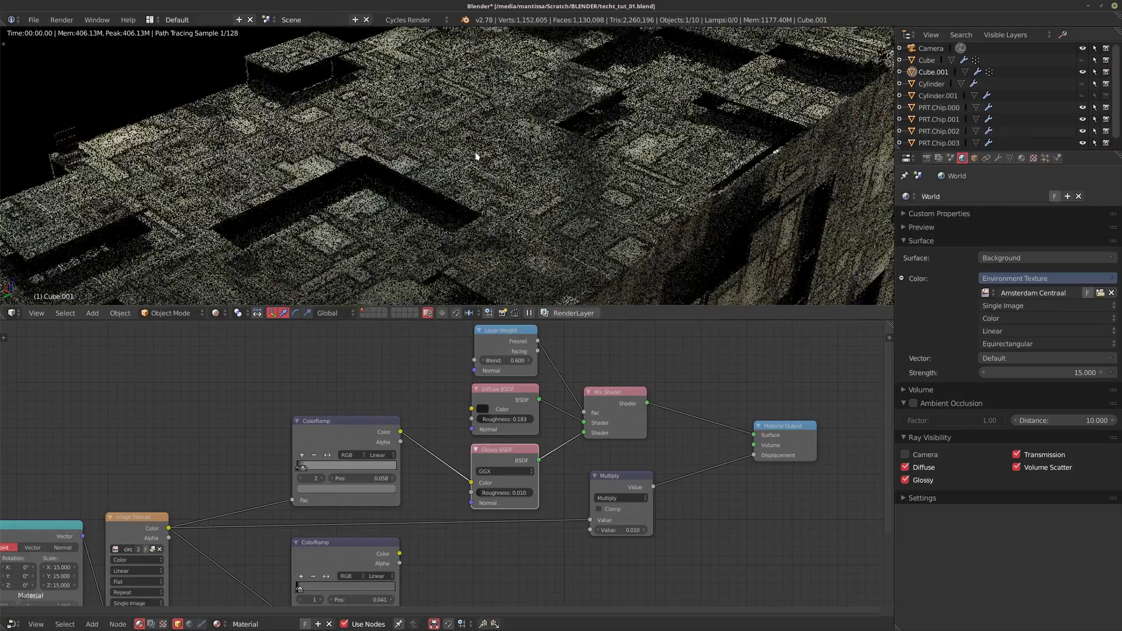
{"action": "scroll", "coordinate": [446, 165], "scroll_direction": "up", "scroll_amount": 3}
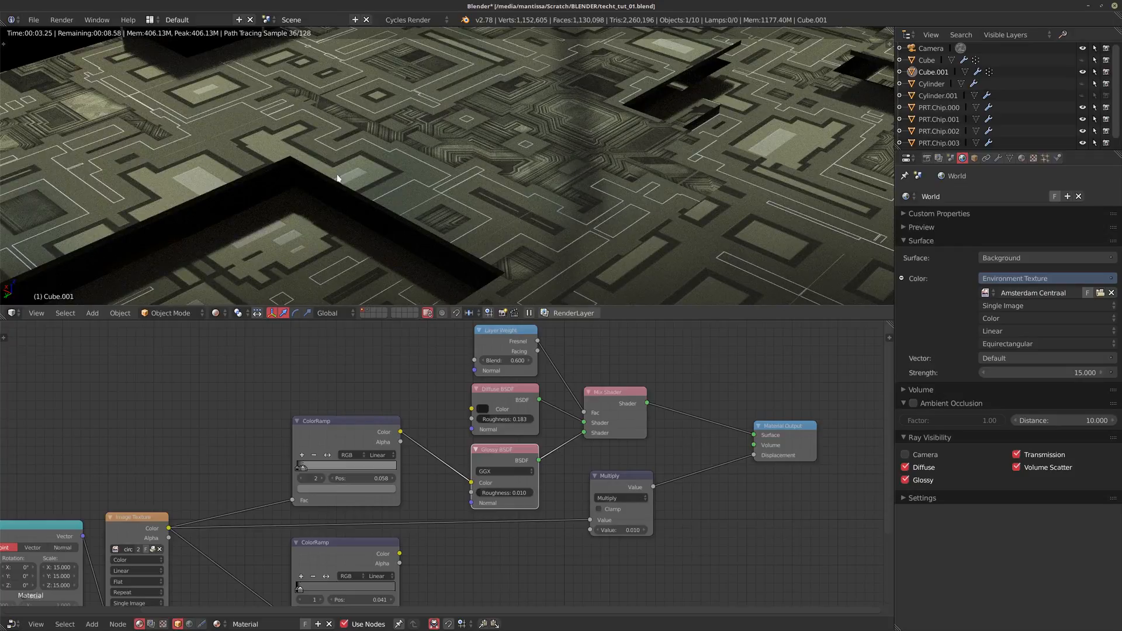
{"action": "middle_click_drag", "start_coordinate": [623, 214], "coordinate": [634, 238], "text": "shift"}
{"action": "scroll", "coordinate": [558, 201], "scroll_direction": "down", "scroll_amount": 2}
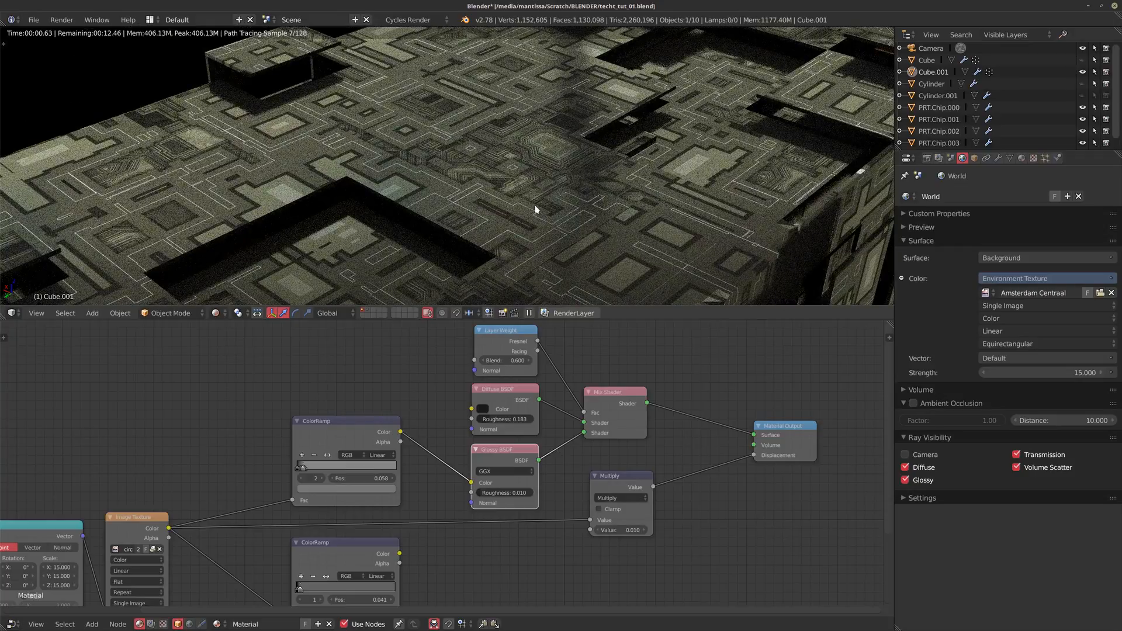
Step: Disconnect the Multiply node from the Material Output's Displacement
{"action": "left_click_drag", "start_coordinate": [754, 456], "coordinate": [736, 494]}
{"action": "middle_click_drag", "start_coordinate": [564, 223], "coordinate": [559, 204], "text": "shift"}
{"action": "scroll", "coordinate": [559, 203], "scroll_direction": "down", "scroll_amount": 1}
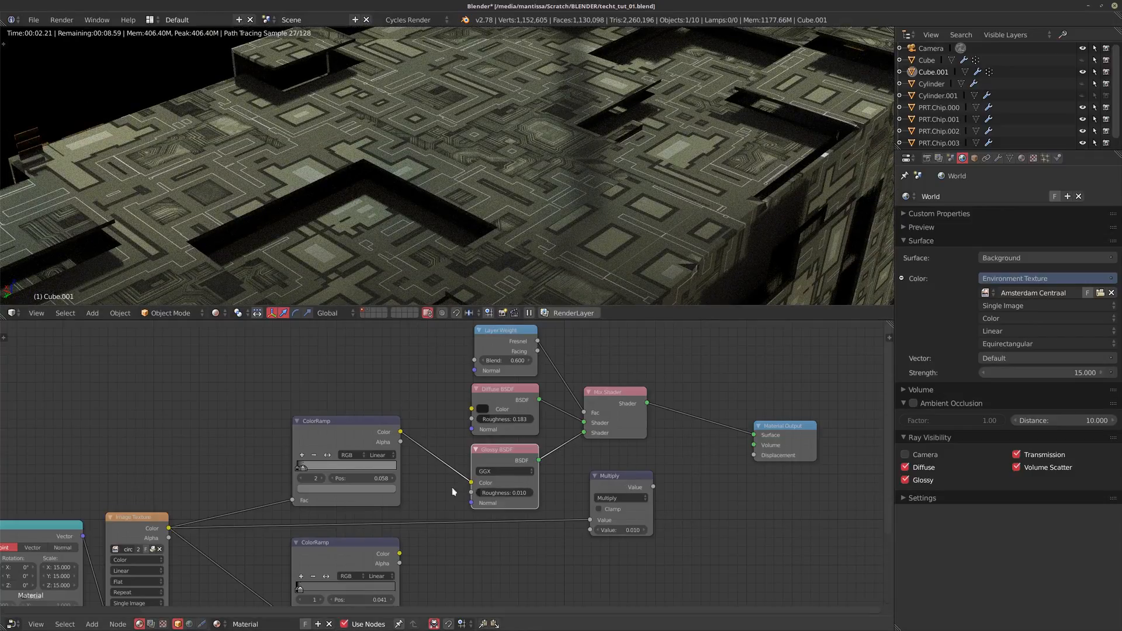
Step: Detach the Glossy BSDF's Color input, connect the ColorRamp with position 0.041 to its Roughness, and inspect the reflections
{"action": "left_click_drag", "start_coordinate": [471, 482], "coordinate": [418, 515]}
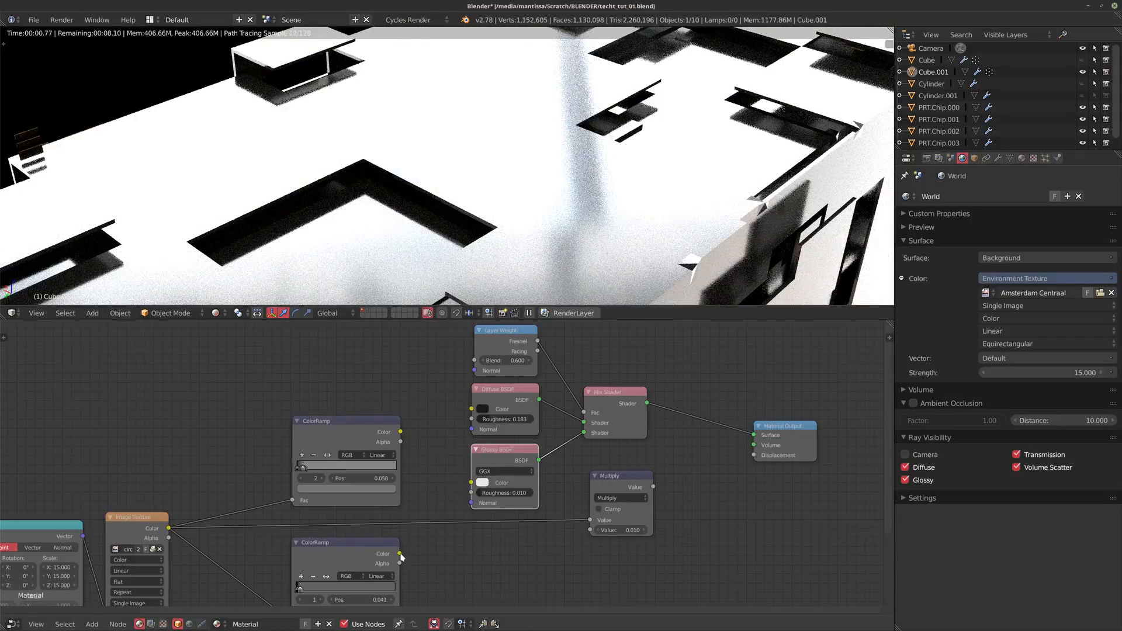
{"action": "left_click_drag", "start_coordinate": [400, 553], "coordinate": [470, 494]}
{"action": "scroll", "coordinate": [643, 234], "scroll_direction": "up", "scroll_amount": 3}
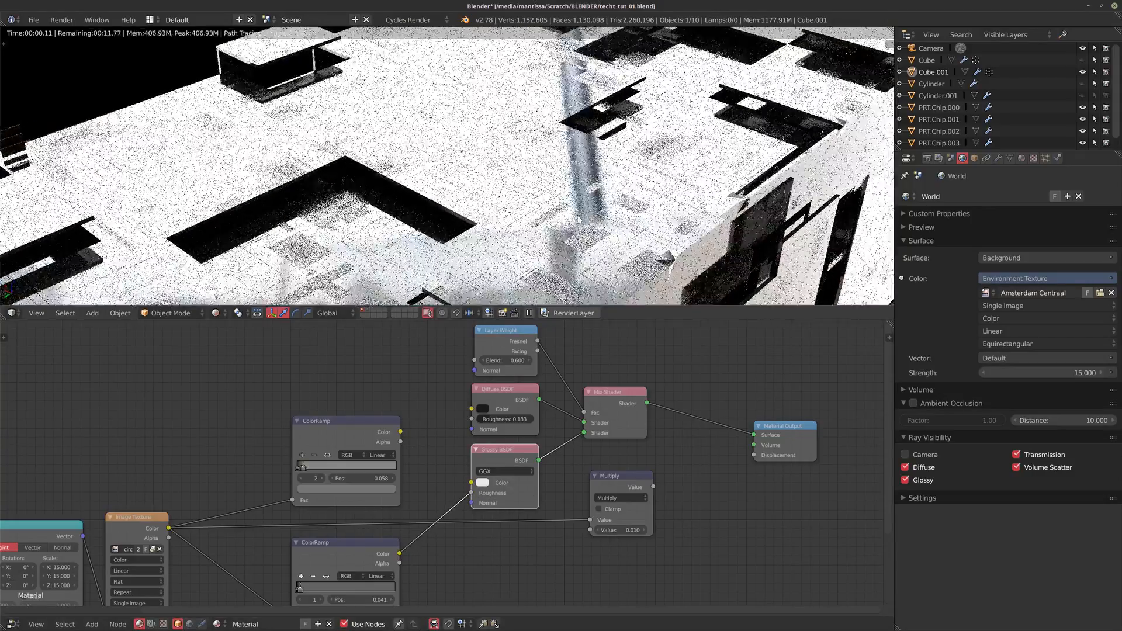
{"action": "scroll", "coordinate": [590, 282], "scroll_direction": "up", "scroll_amount": 2}
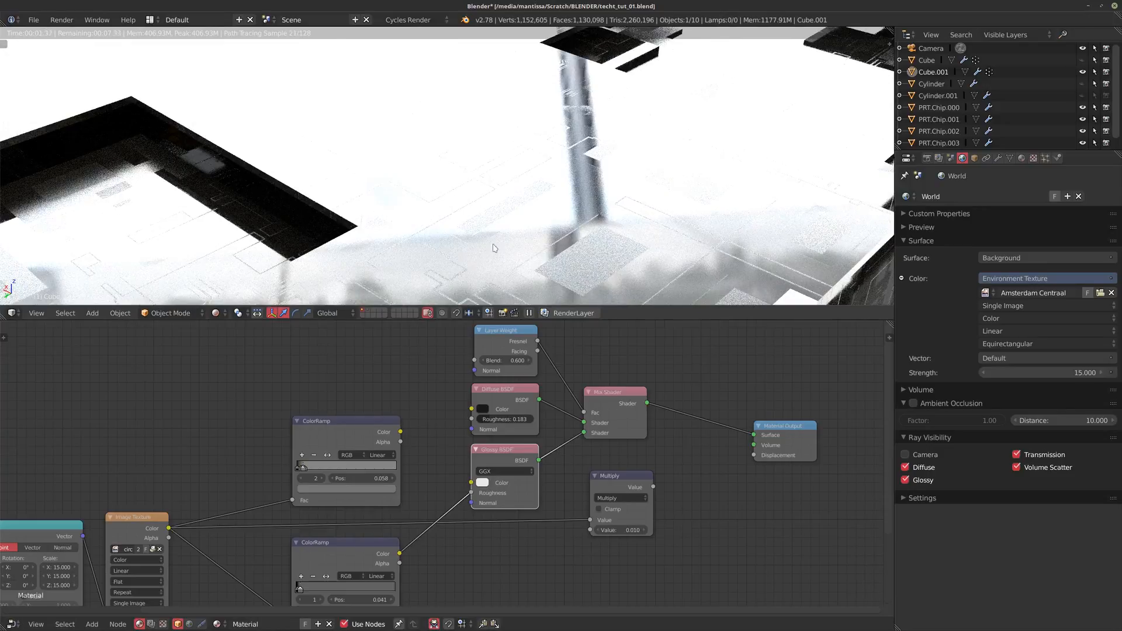
{"action": "scroll", "coordinate": [492, 201], "scroll_direction": "down", "scroll_amount": 2}
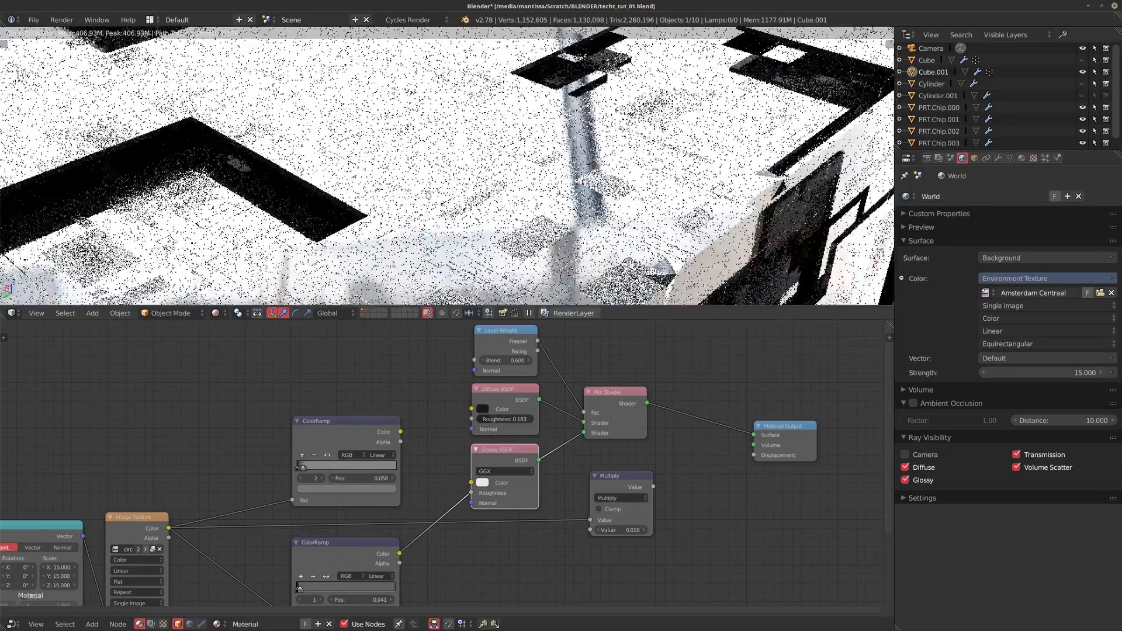
Step: Reconnect the ColorRamp with position 0.058 to the Glossy BSDF's Color and view the combined effect on the structure's side
{"action": "left_click_drag", "start_coordinate": [400, 432], "coordinate": [471, 484]}
{"action": "scroll", "coordinate": [535, 203], "scroll_direction": "down", "scroll_amount": 3}
{"action": "middle_click_drag", "start_coordinate": [534, 203], "coordinate": [551, 167]}
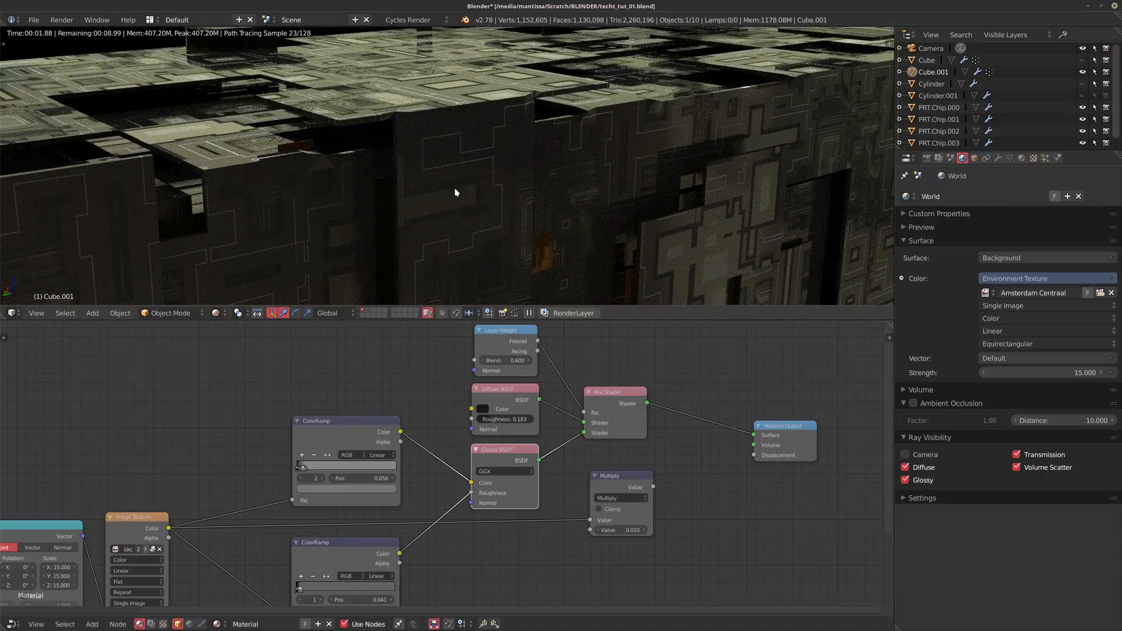
Step: Set the Mapping node's scale to 25 on X, Y and Z
{"action": "middle_click_drag", "start_coordinate": [129, 436], "coordinate": [369, 325]}
{"action": "left_click", "coordinate": [313, 454]}
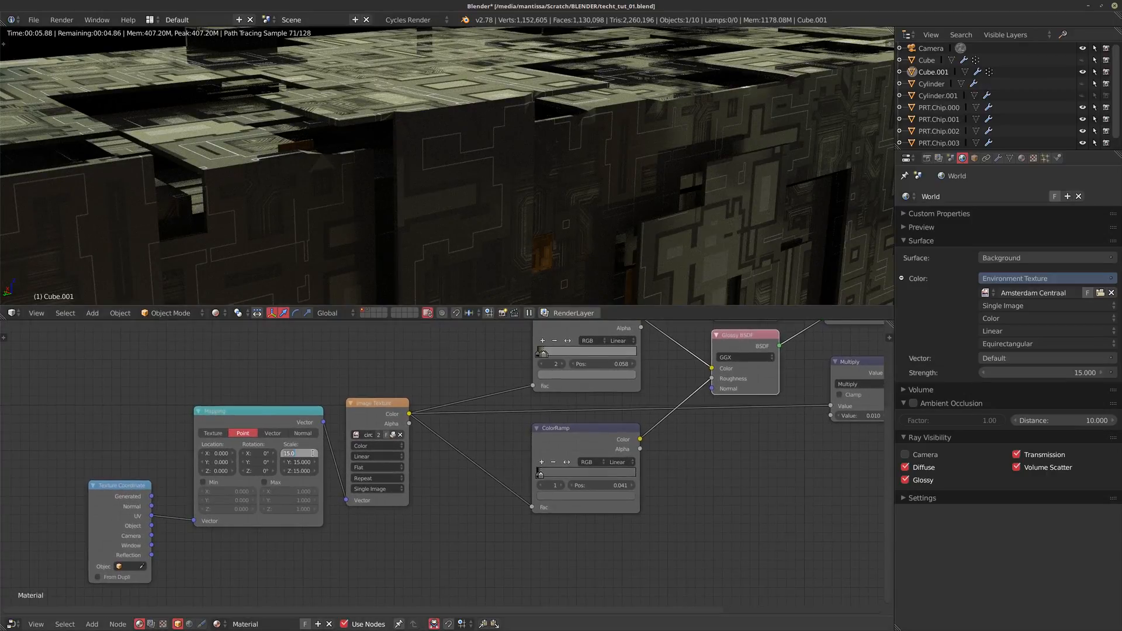
{"action": "type", "text": "25"}
{"action": "key", "text": "Tab"}
{"action": "type", "text": "25"}
{"action": "key", "text": "Tab"}
{"action": "type", "text": "25"}
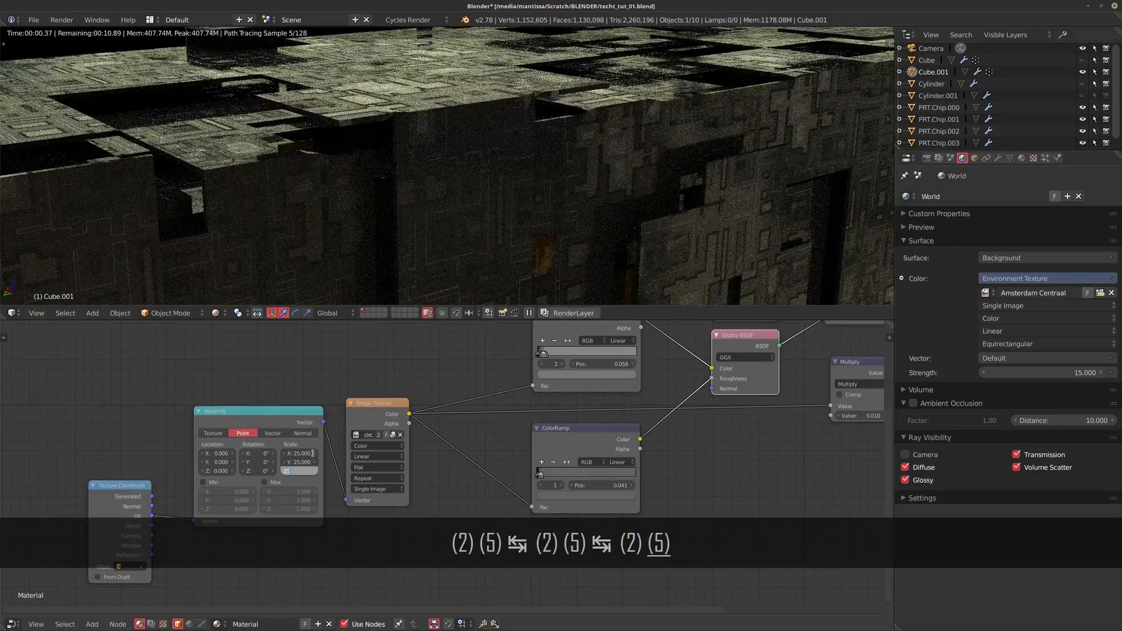
{"action": "key", "text": "Return"}
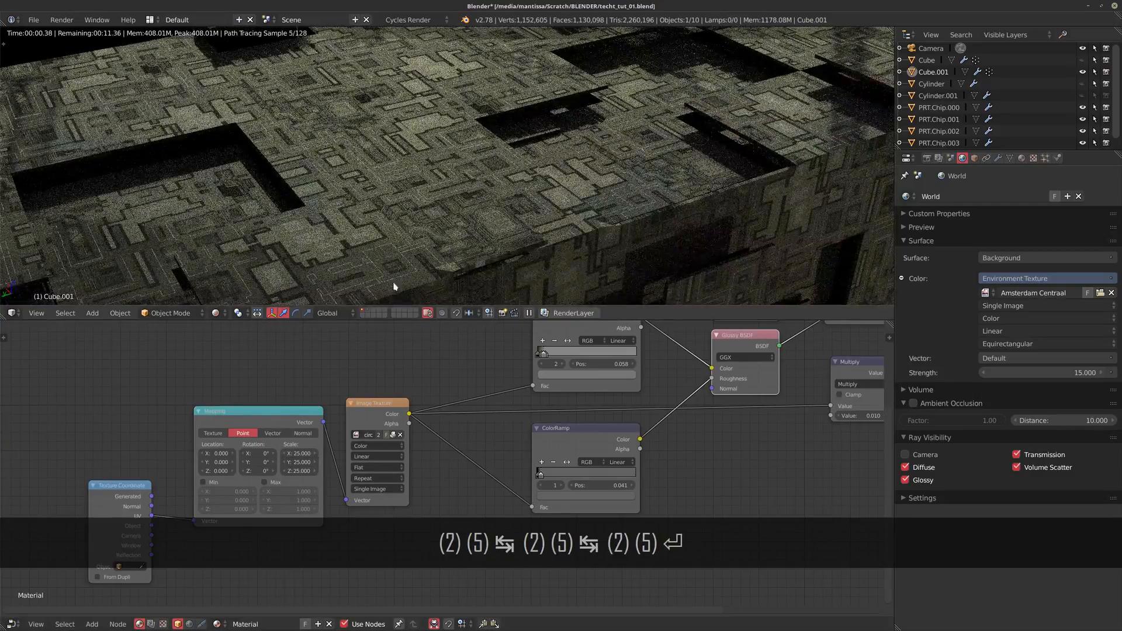
Step: Set the Mapping node's scale to 50 on X, Y and Z and inspect the structure from inside and outside
{"action": "left_click", "coordinate": [298, 454]}
{"action": "type", "text": "50"}
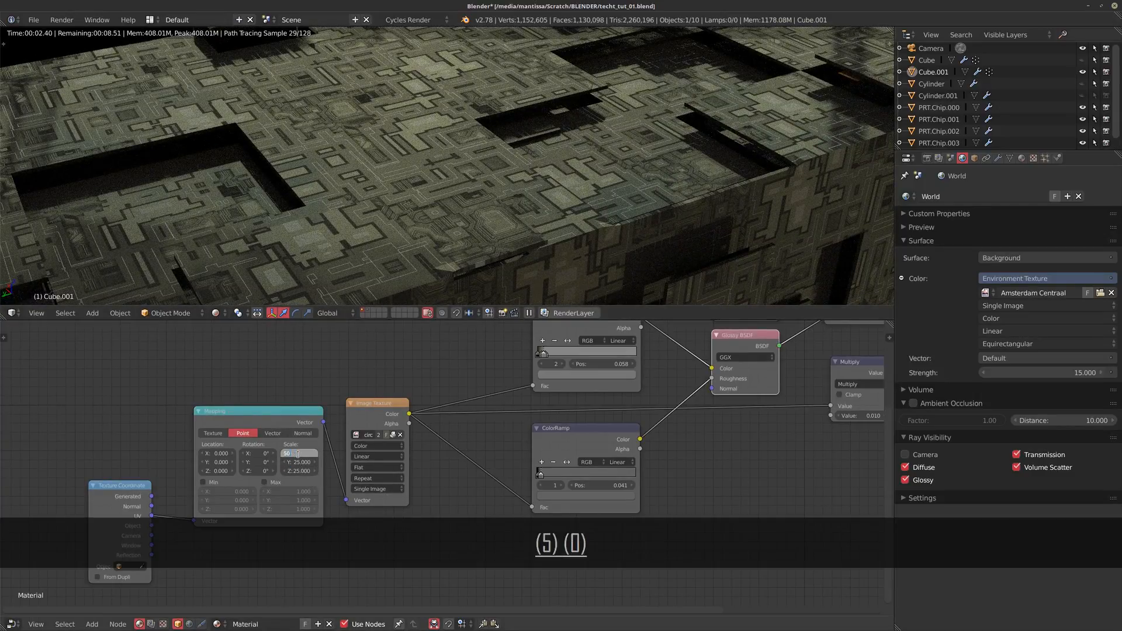
{"action": "key", "text": "Tab"}
{"action": "type", "text": "50"}
{"action": "key", "text": "Tab"}
{"action": "type", "text": "50"}
{"action": "key", "text": "Return"}
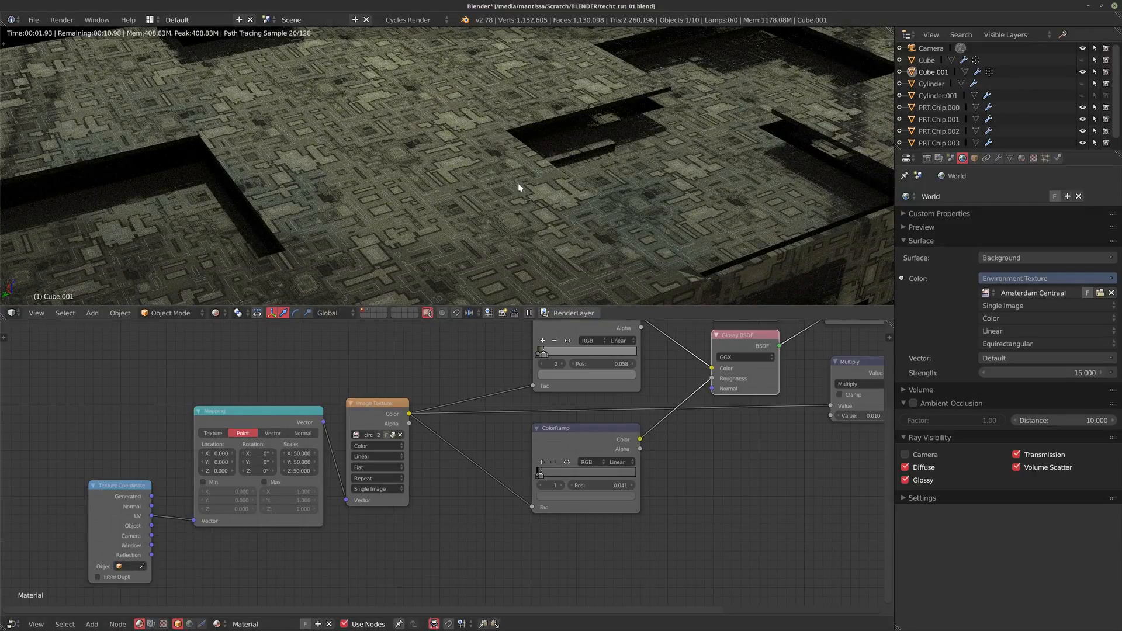
{"action": "middle_click_drag", "start_coordinate": [518, 184], "coordinate": [576, 225]}
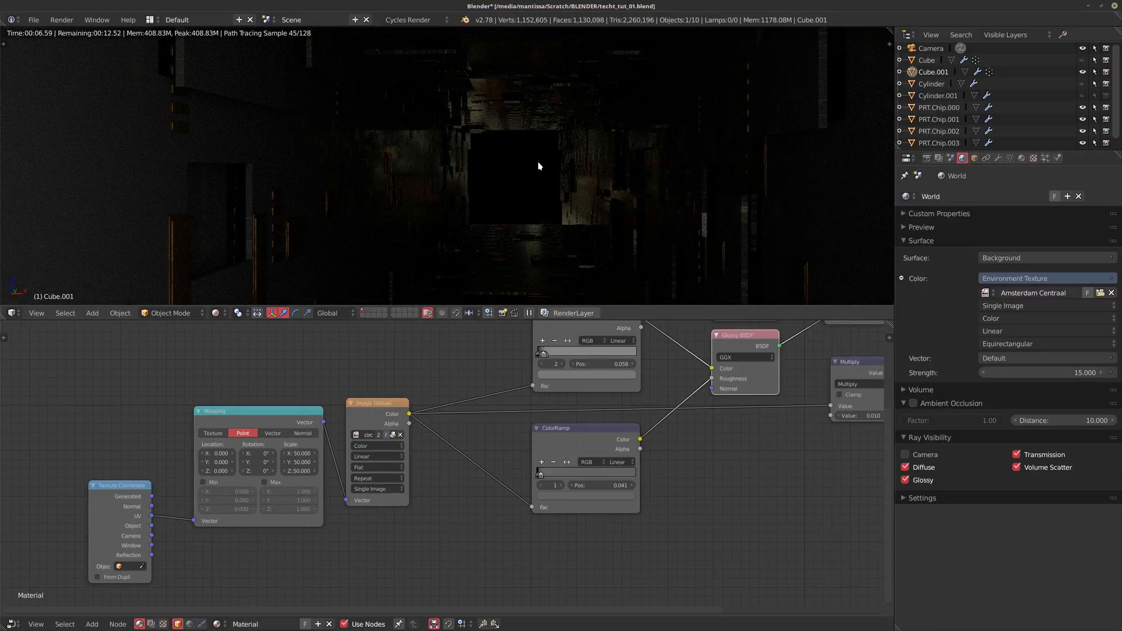
{"action": "scroll", "coordinate": [468, 205], "scroll_direction": "down", "scroll_amount": 5}
{"action": "mouse_move", "coordinate": [468, 205]}
{"action": "middle_mouse_down"}
{"action": "mouse_move", "coordinate": [493, 208]}
{"action": "mouse_move", "coordinate": [486, 263]}
{"action": "mouse_move", "coordinate": [471, 204]}
{"action": "mouse_move", "coordinate": [494, 181]}
{"action": "mouse_move", "coordinate": [464, 213]}
{"action": "middle_mouse_up"}
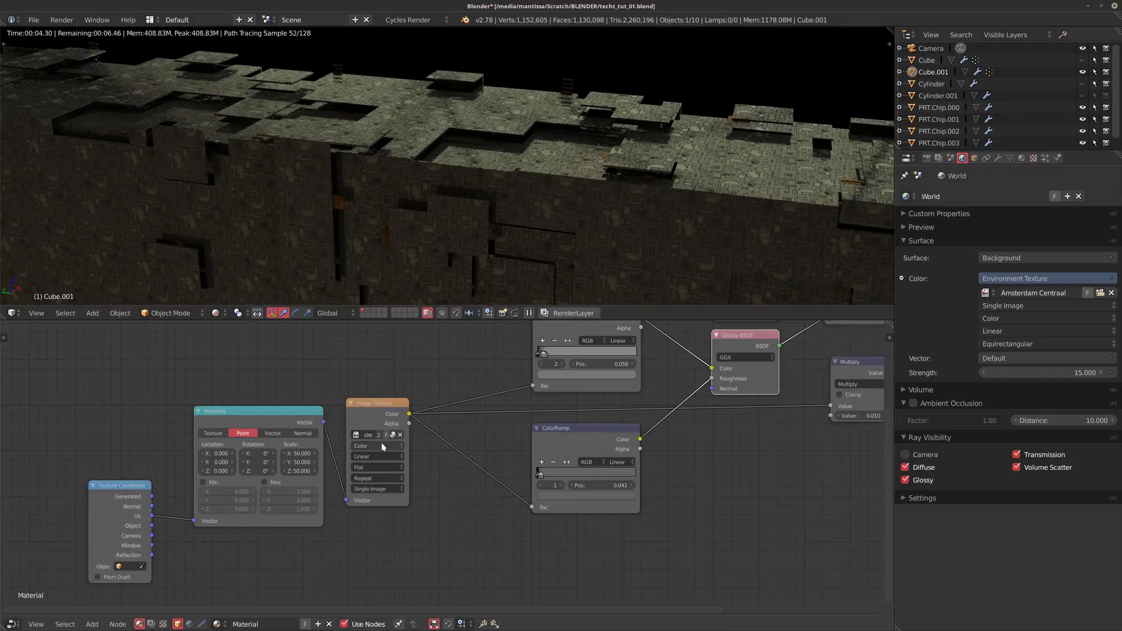
{"action": "middle_click_drag", "start_coordinate": [539, 210], "coordinate": [388, 160]}
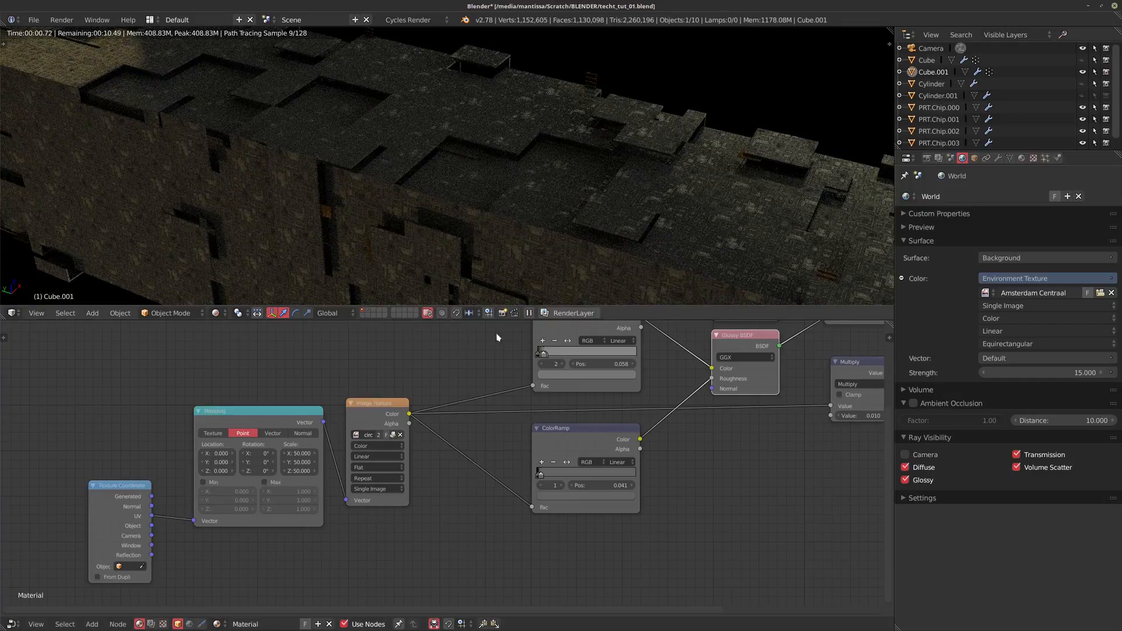
Step: Reduce the Mapping node's scale to 25 on all three axes
{"action": "left_click", "coordinate": [301, 454]}
{"action": "type", "text": "25"}
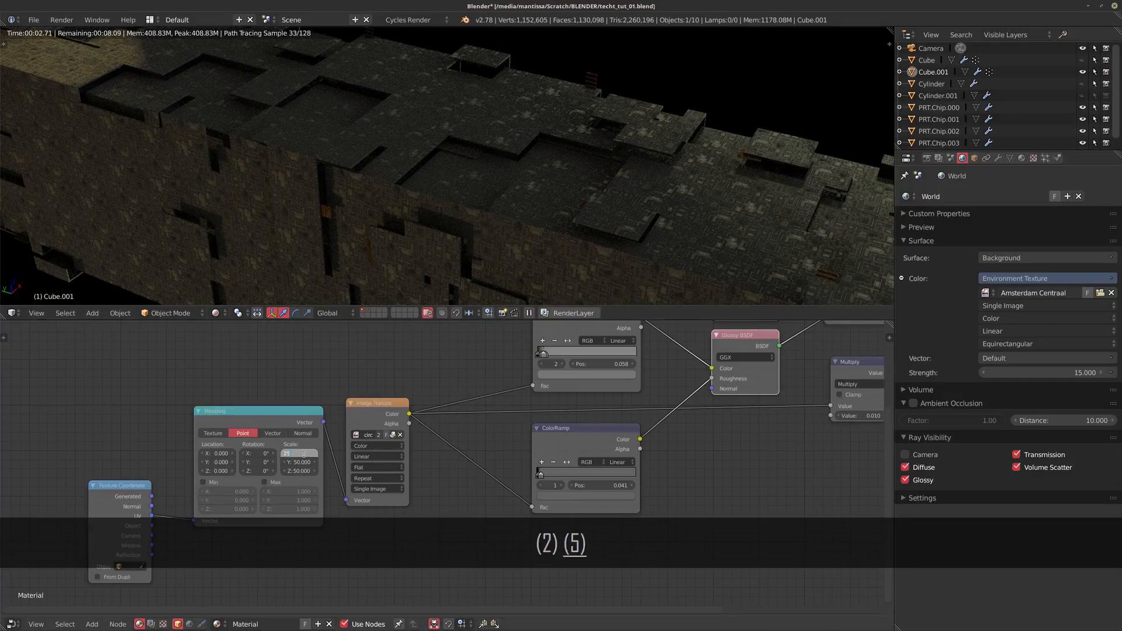
{"action": "key", "text": "Tab"}
{"action": "type", "text": "25"}
{"action": "key", "text": "Tab"}
{"action": "type", "text": "25"}
{"action": "key", "text": "Return"}
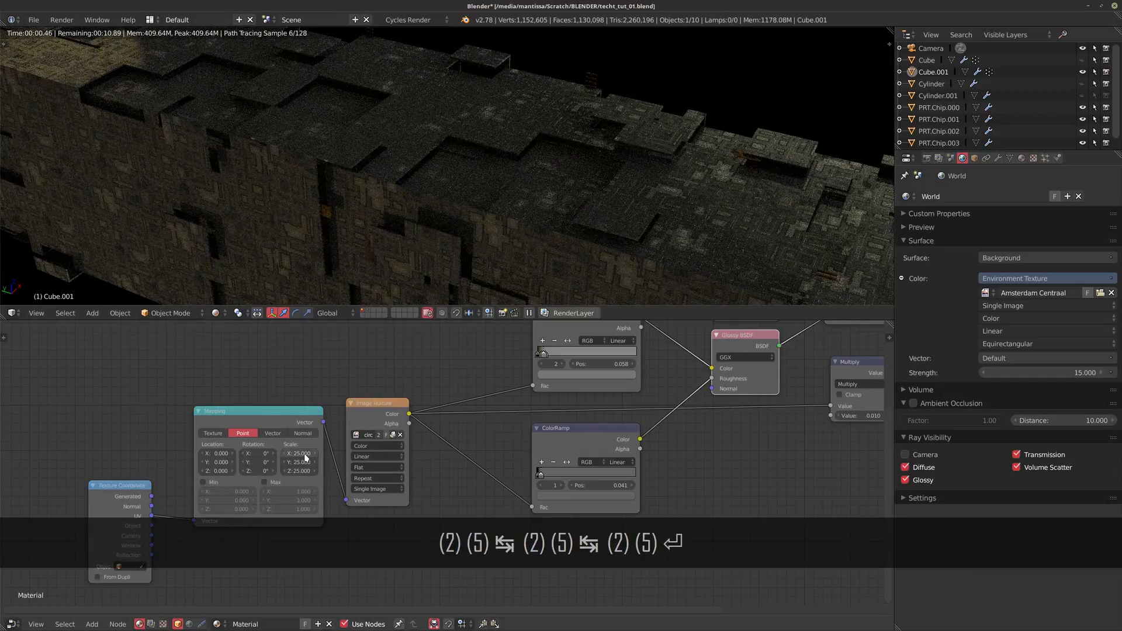
Step: Set the Mapping node's scale to 15 on X, Y and Z and look over the surface and the shader nodes
{"action": "left_click", "coordinate": [302, 453]}
{"action": "type", "text": "15"}
{"action": "key", "text": "Tab"}
{"action": "type", "text": "15"}
{"action": "key", "text": "Tab"}
{"action": "type", "text": "15"}
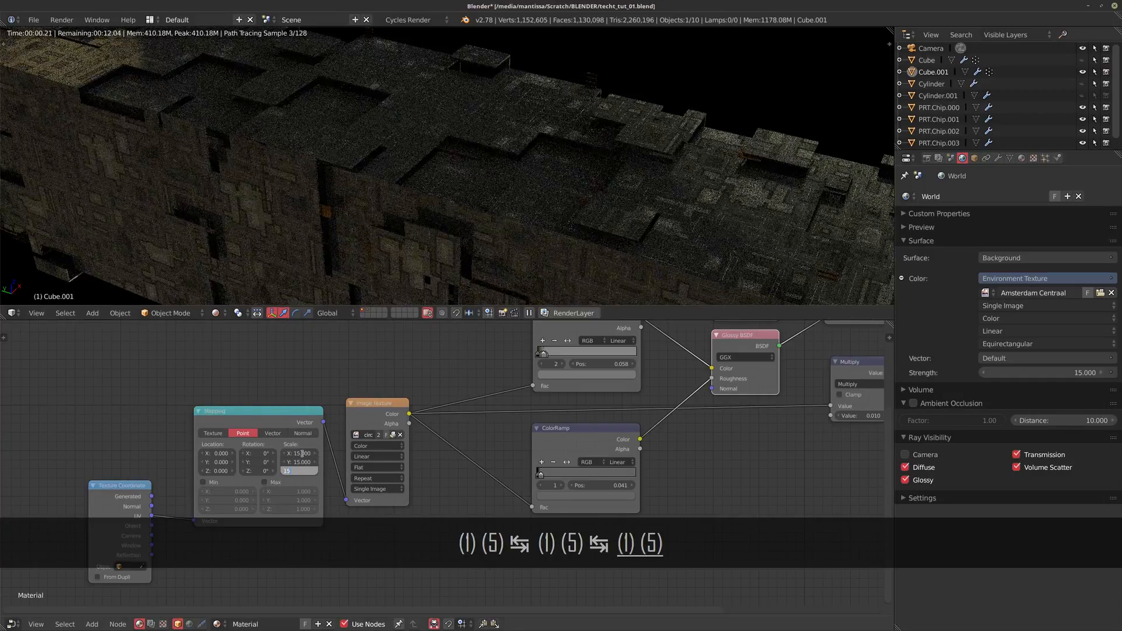
{"action": "key", "text": "Return"}
{"action": "middle_click_drag", "start_coordinate": [493, 133], "coordinate": [431, 270]}
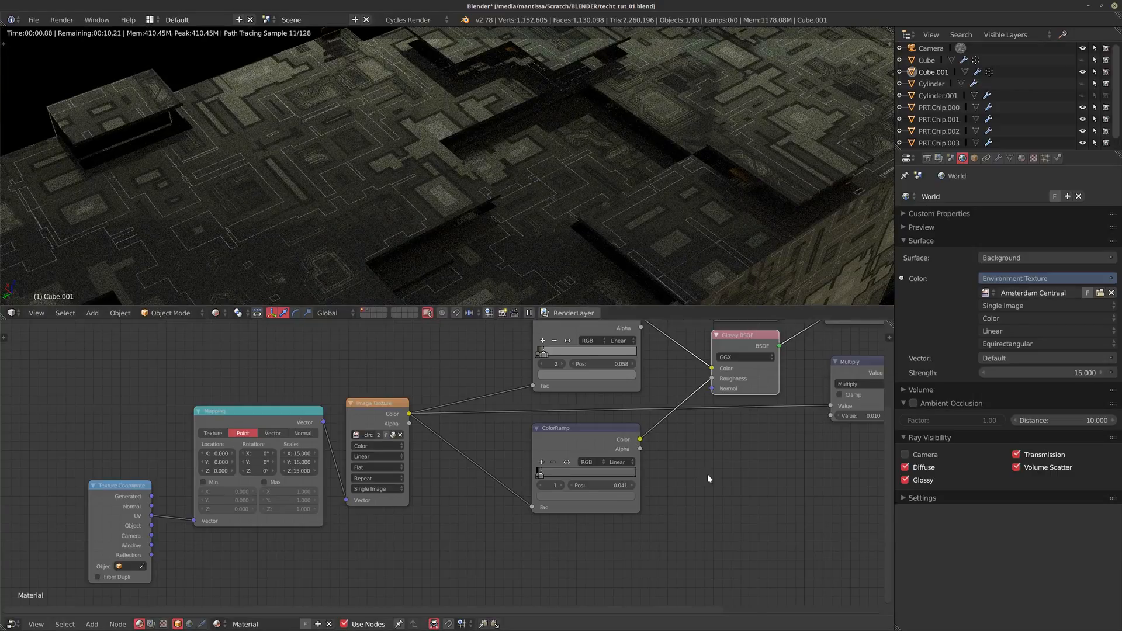
{"action": "middle_click_drag", "start_coordinate": [709, 476], "coordinate": [553, 476]}
{"action": "scroll", "coordinate": [584, 450], "scroll_direction": "down", "scroll_amount": 1}
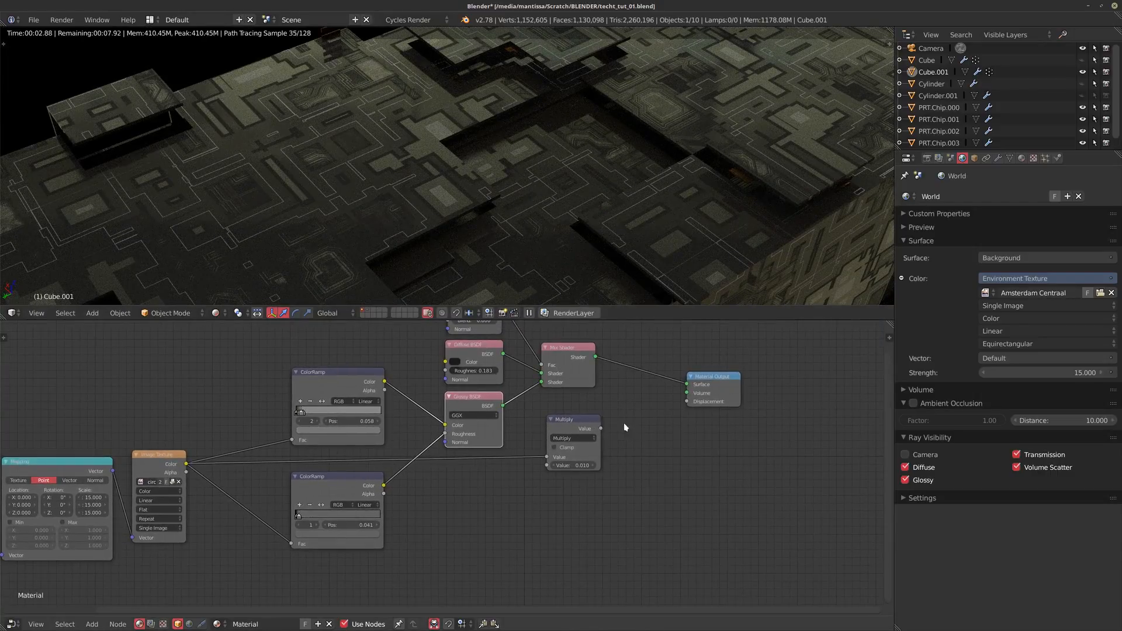
Step: Connect the Multiply node's output to the Material Output's Displacement and set the Multiply value to 0.5
{"action": "left_click_drag", "start_coordinate": [607, 430], "coordinate": [688, 402]}
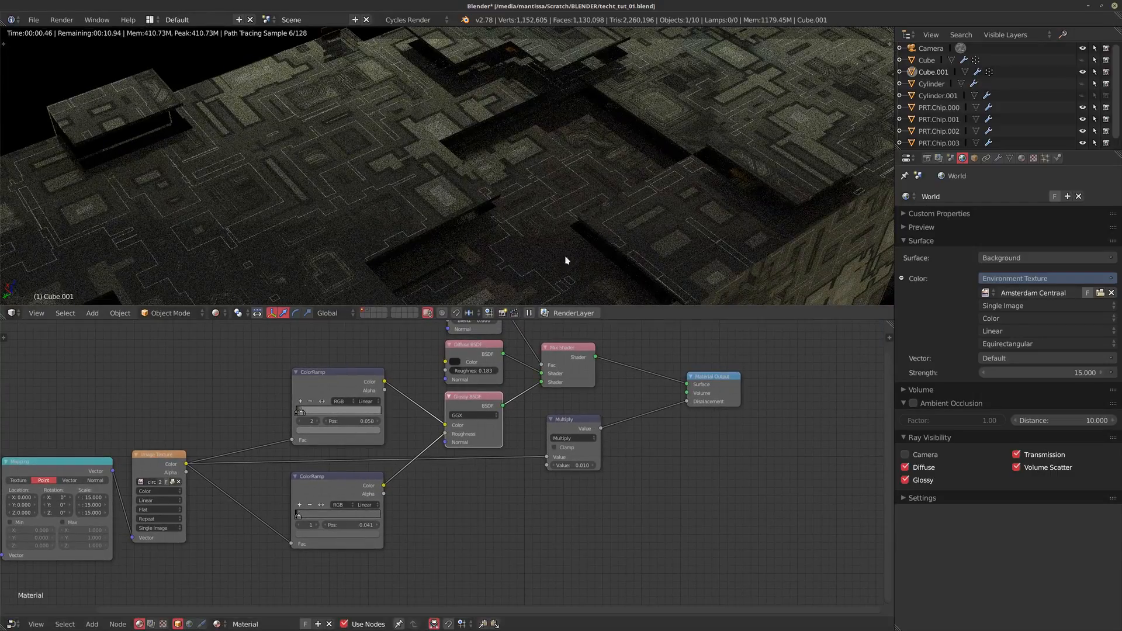
{"action": "middle_click_drag", "start_coordinate": [463, 228], "coordinate": [449, 217], "text": "shift"}
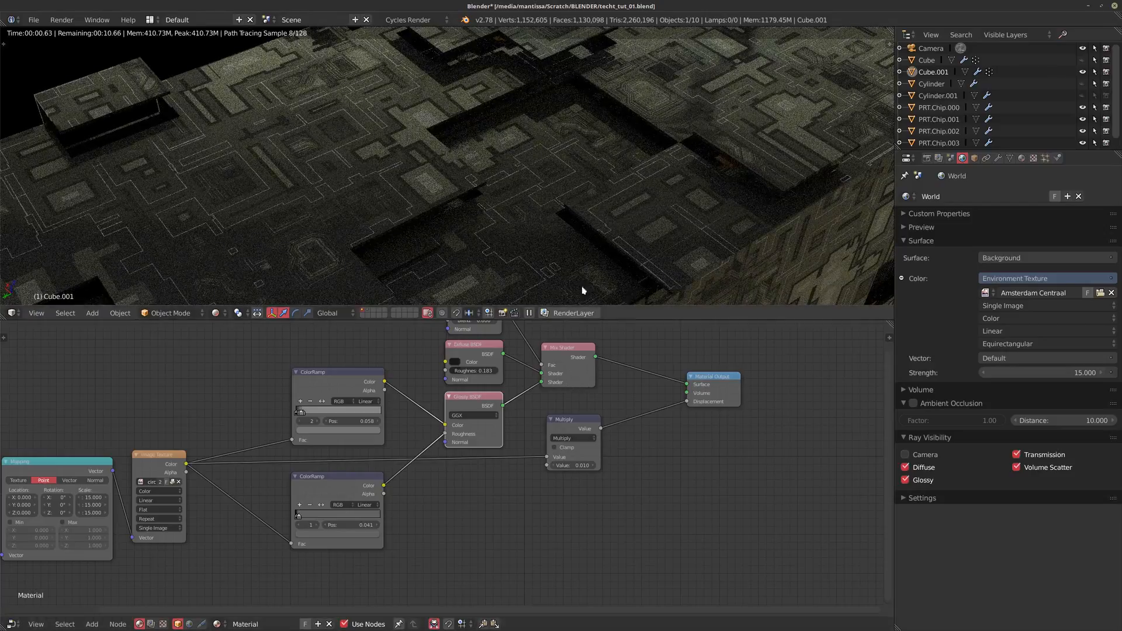
{"action": "left_click", "coordinate": [569, 465]}
{"action": "type", "text": ".5"}
{"action": "key", "text": "Return"}
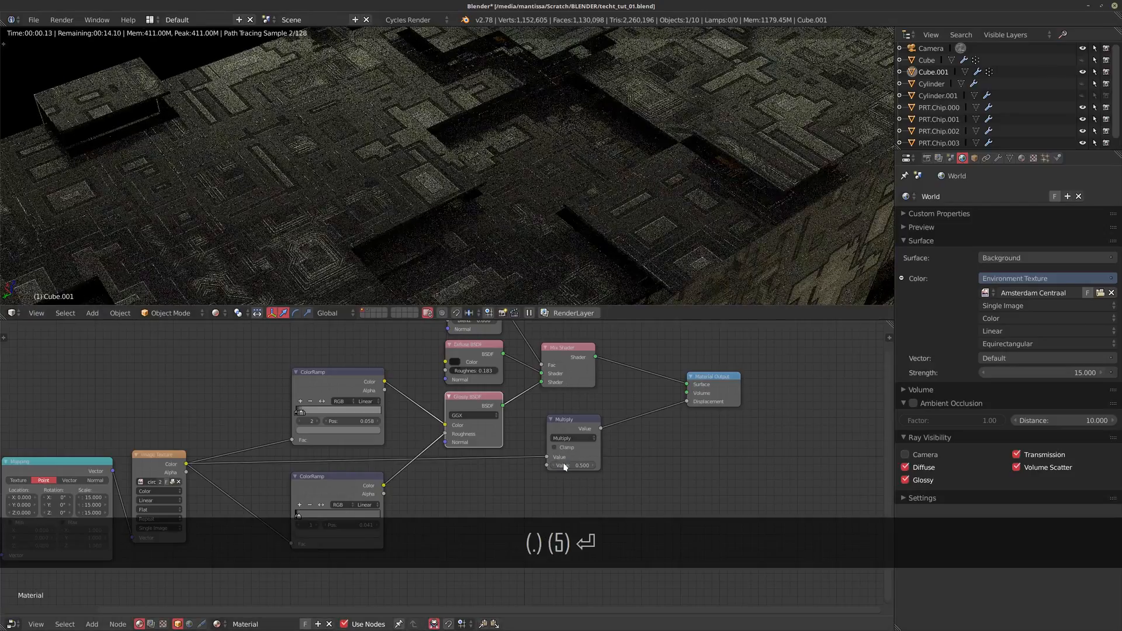
{"action": "middle_click_drag", "start_coordinate": [511, 79], "coordinate": [450, 253]}
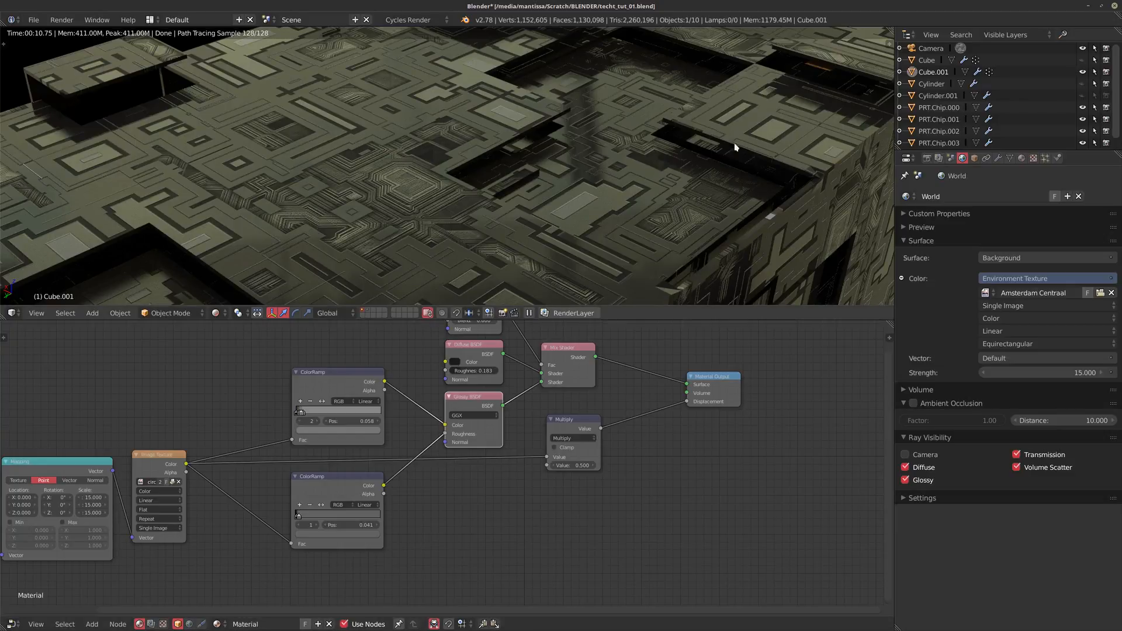
{"action": "middle_click_drag", "start_coordinate": [596, 178], "coordinate": [431, 238]}
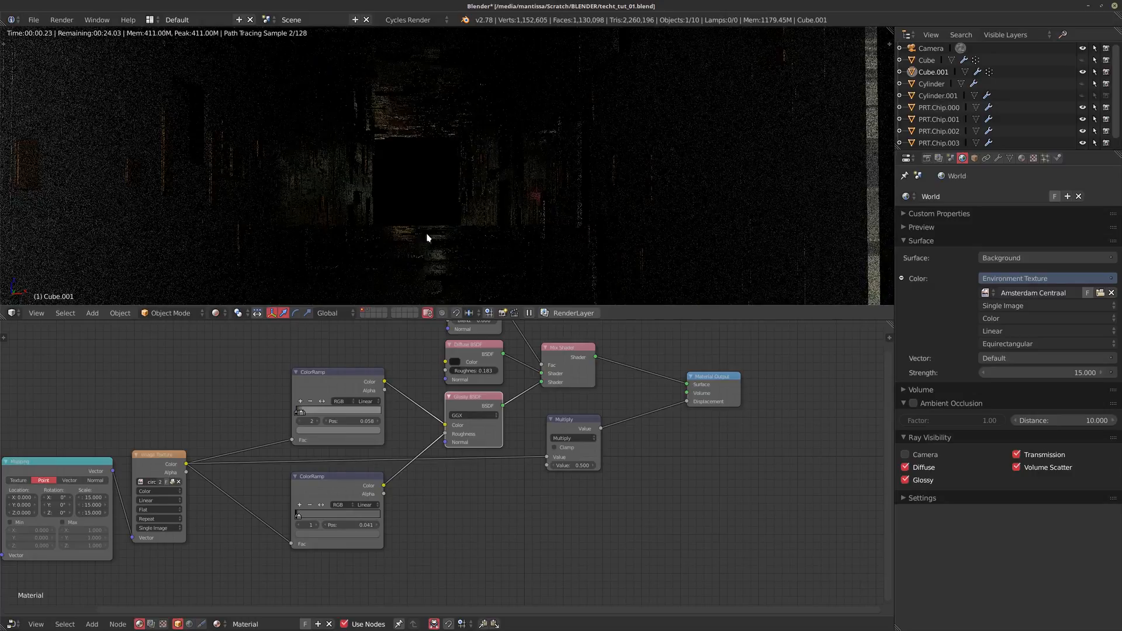
Step: Add a point lamp to the scene for lighting the structure's interior
{"action": "key", "text": "shift+a"}
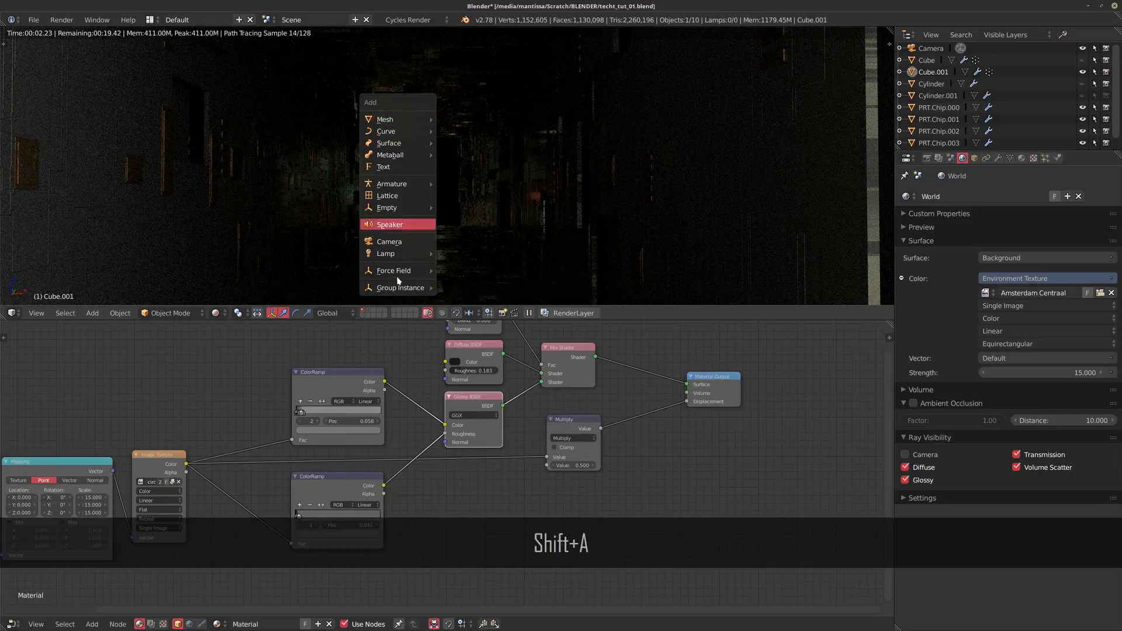
{"action": "mouse_move", "coordinate": [388, 253]}
{"action": "left_click", "coordinate": [473, 254]}
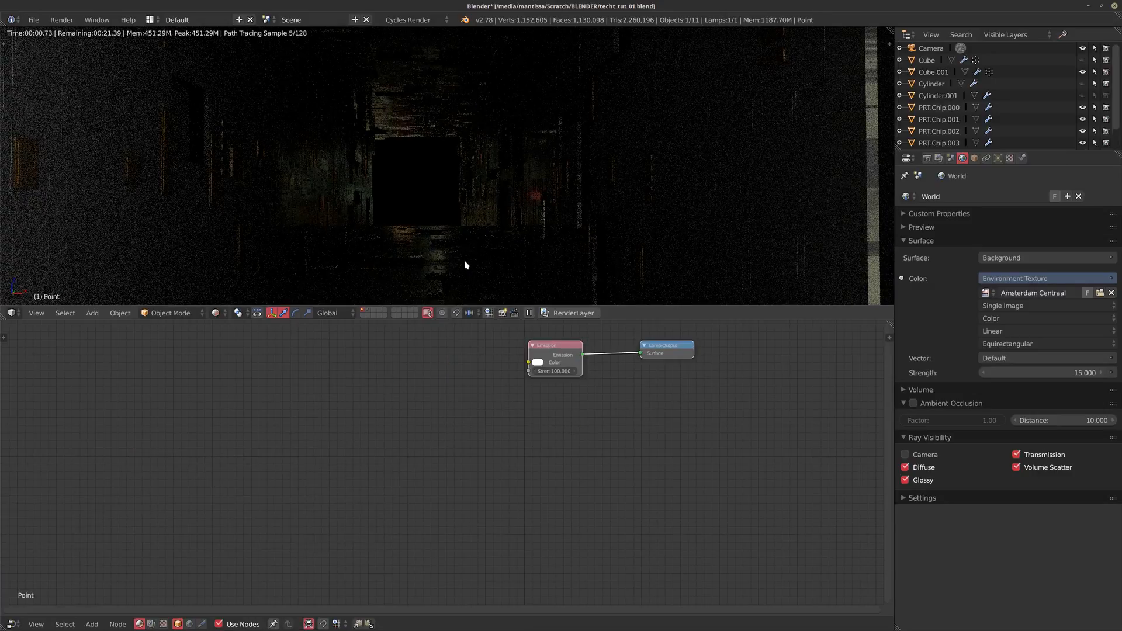
Step: Move the new point lamp along the global Y axis
{"action": "key", "text": "g"}
{"action": "key", "text": "y"}
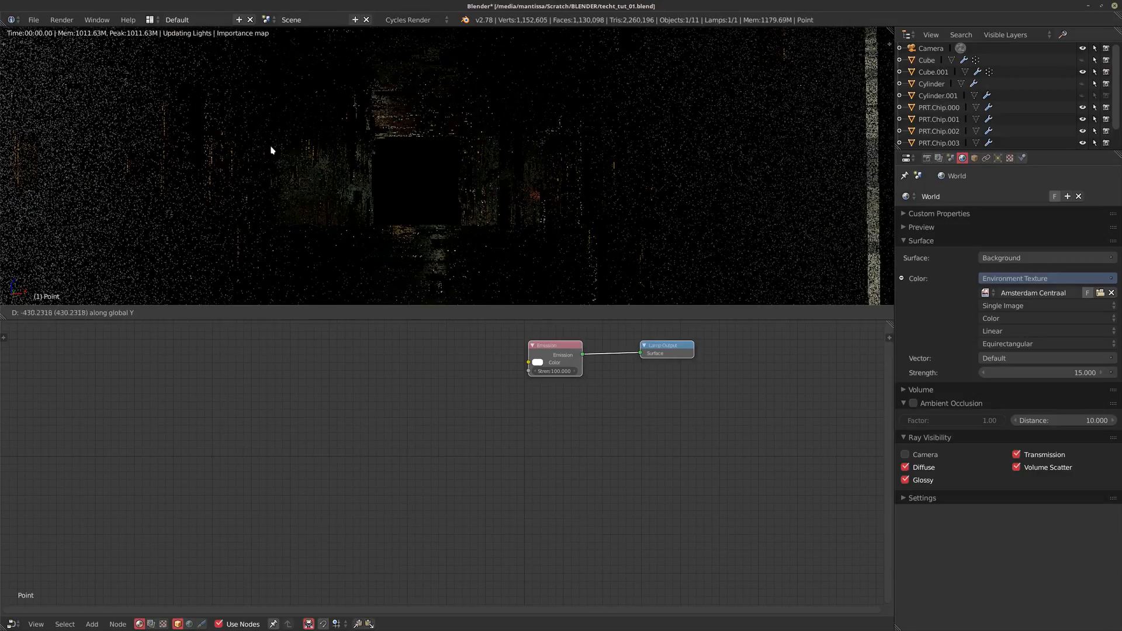
{"action": "left_click", "coordinate": [343, 208]}
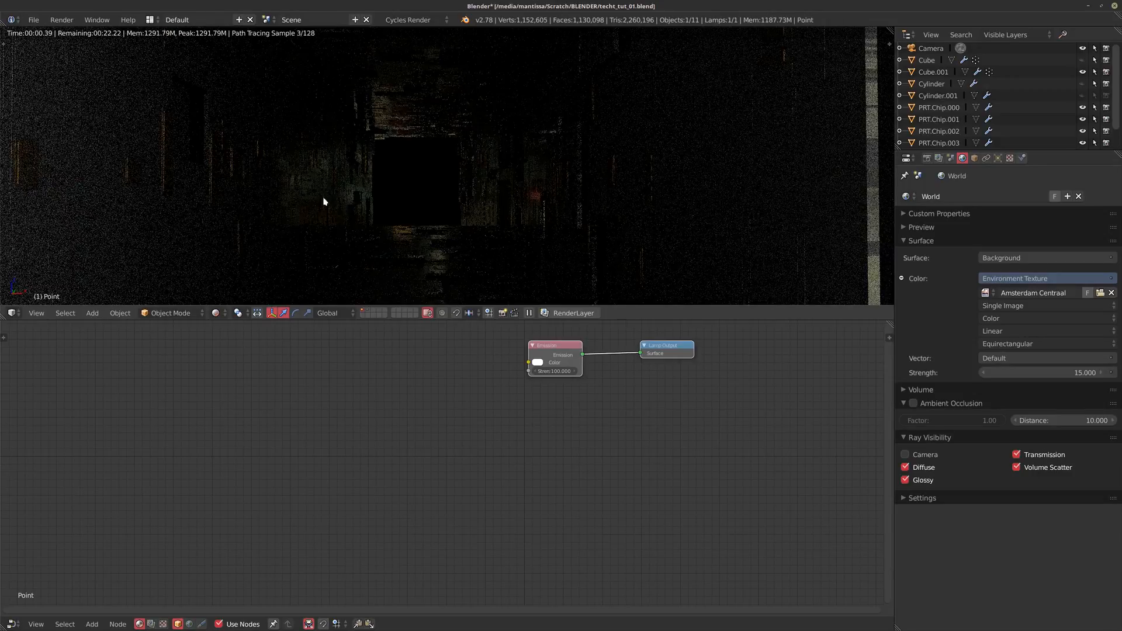
Step: Clear the point lamp's location, move it along the Y axis within the corridor, and return to the rendered preview
{"action": "key", "text": "shift+z"}
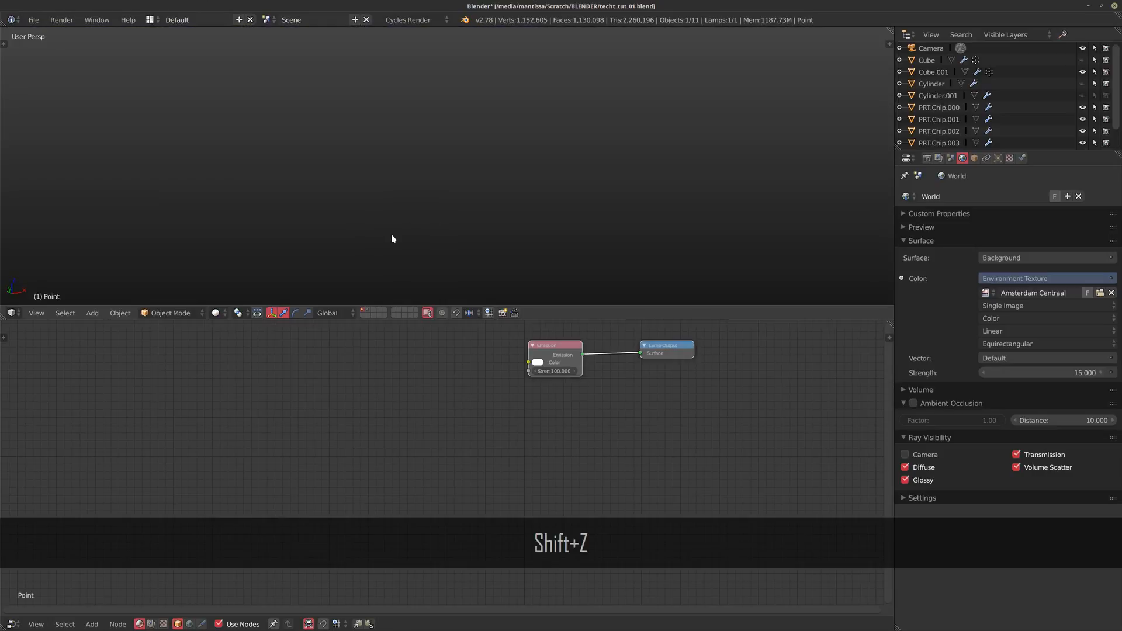
{"action": "key", "text": "KP_Decimal"}
{"action": "key", "text": "alt+g"}
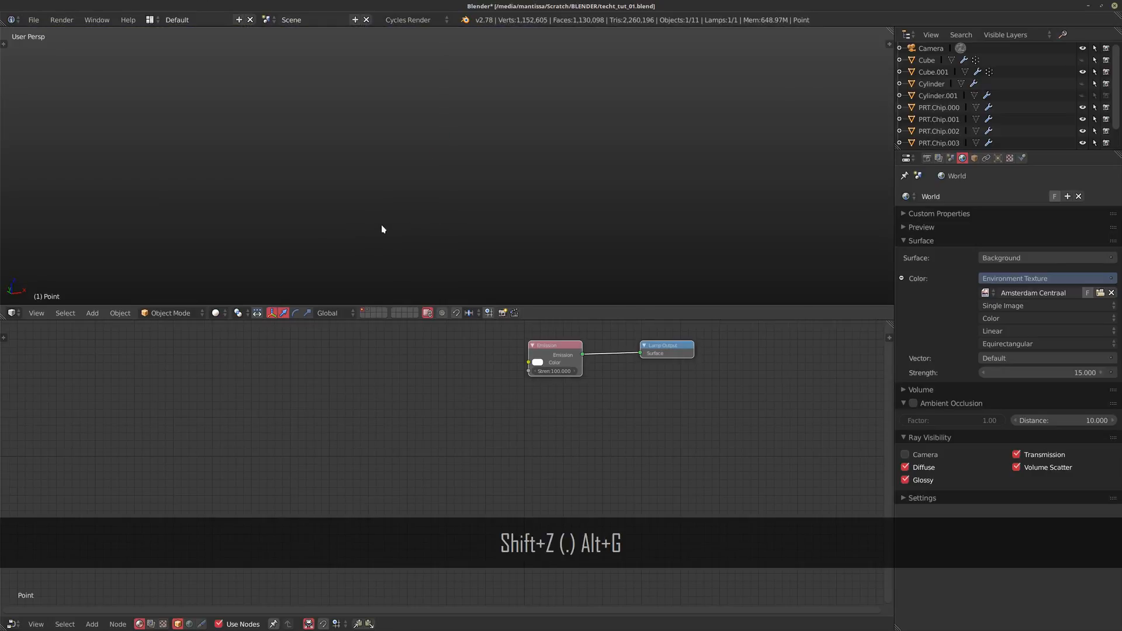
{"action": "key", "text": "KP_Decimal"}
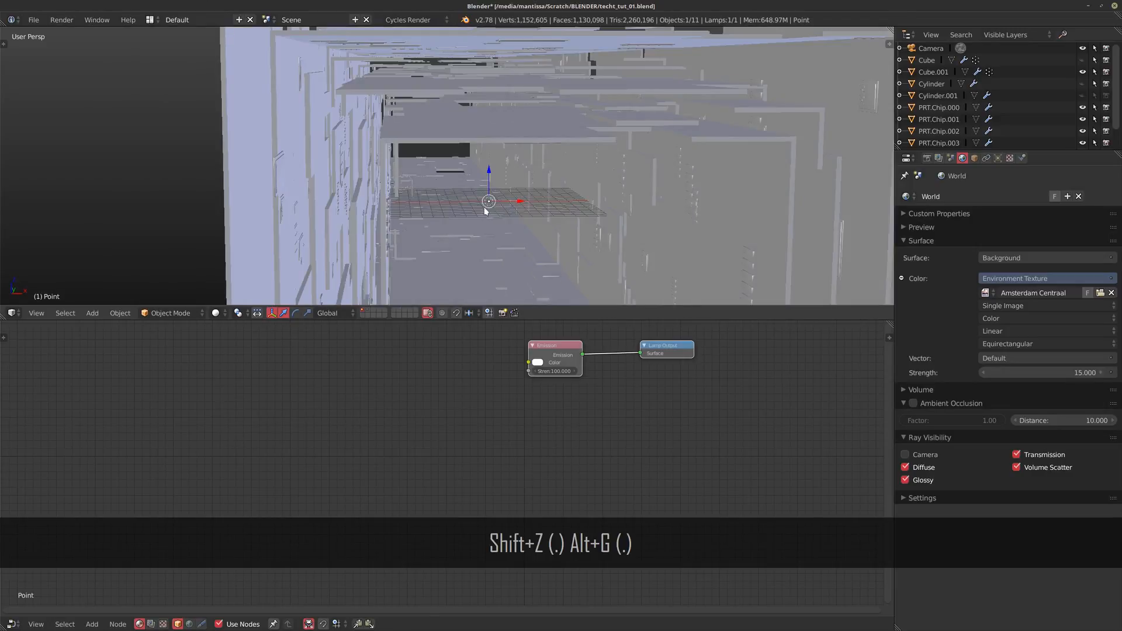
{"action": "key", "text": "g"}
{"action": "key", "text": "y"}
{"action": "left_click", "coordinate": [485, 172]}
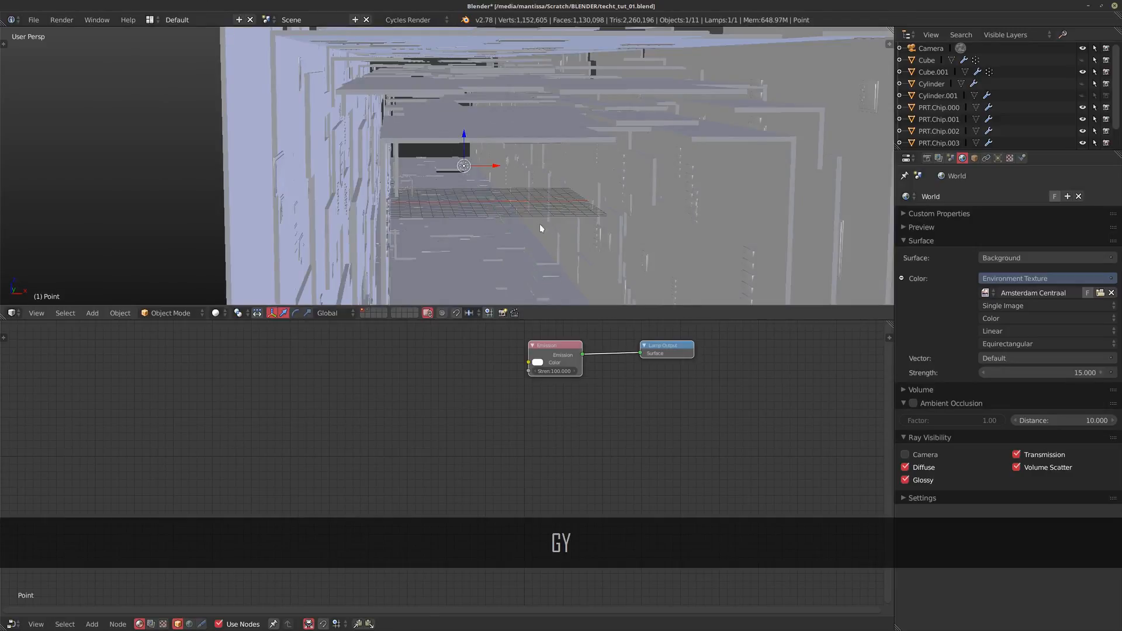
{"action": "middle_click_drag", "start_coordinate": [539, 224], "coordinate": [423, 213]}
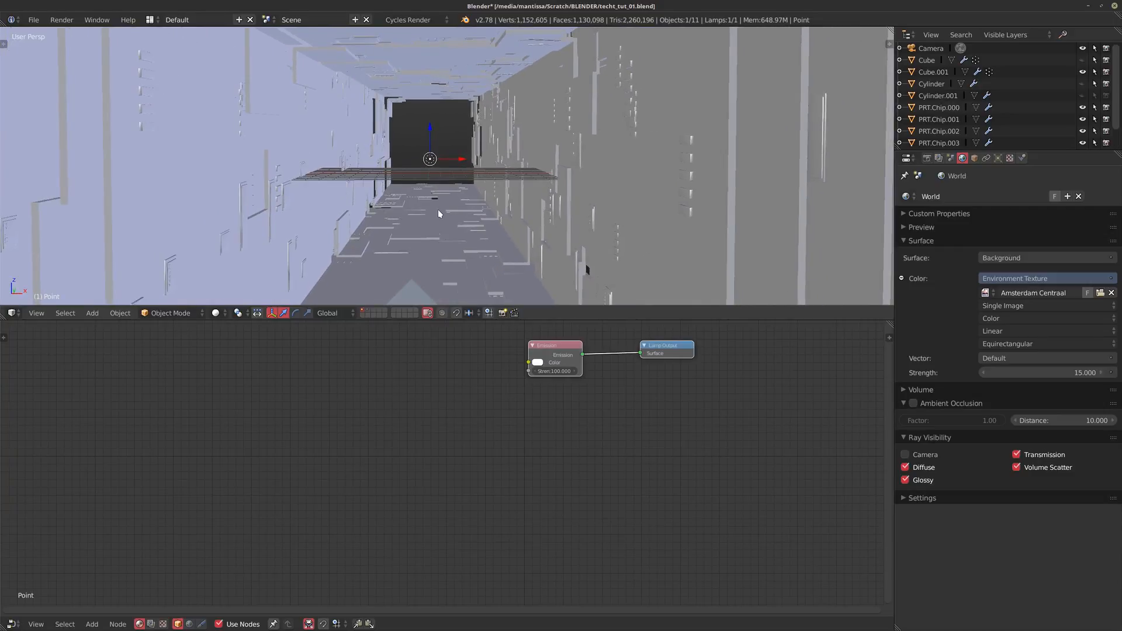
{"action": "key", "text": "shift+z"}
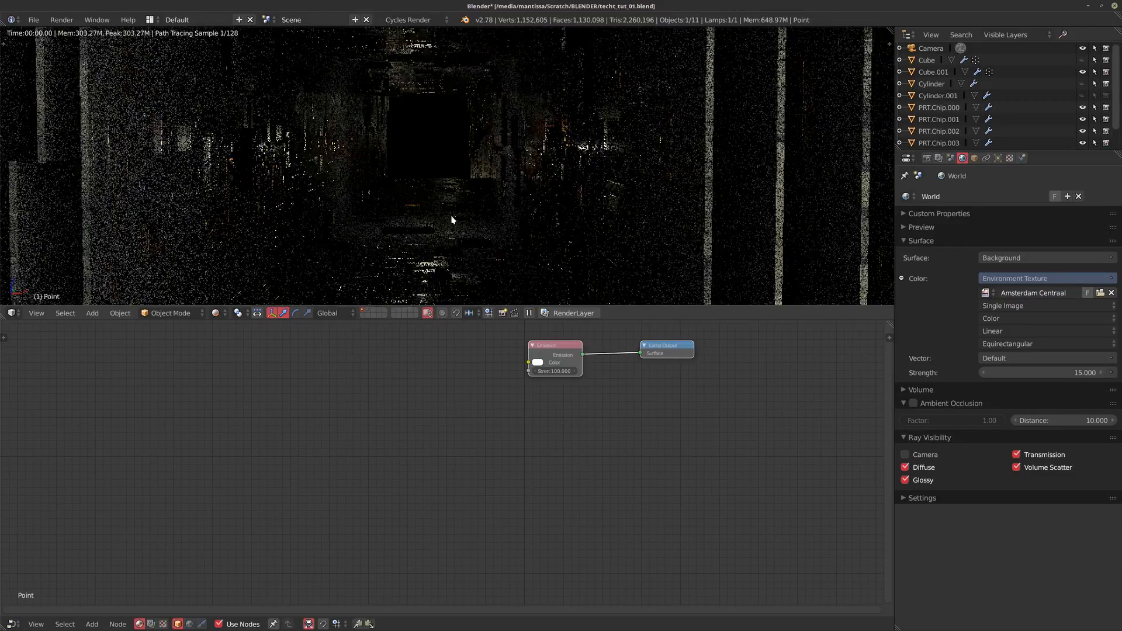
Step: Select the corridor structure and mute and unmute its Multiply node to compare the displacement effect
{"action": "right_click", "coordinate": [395, 298]}
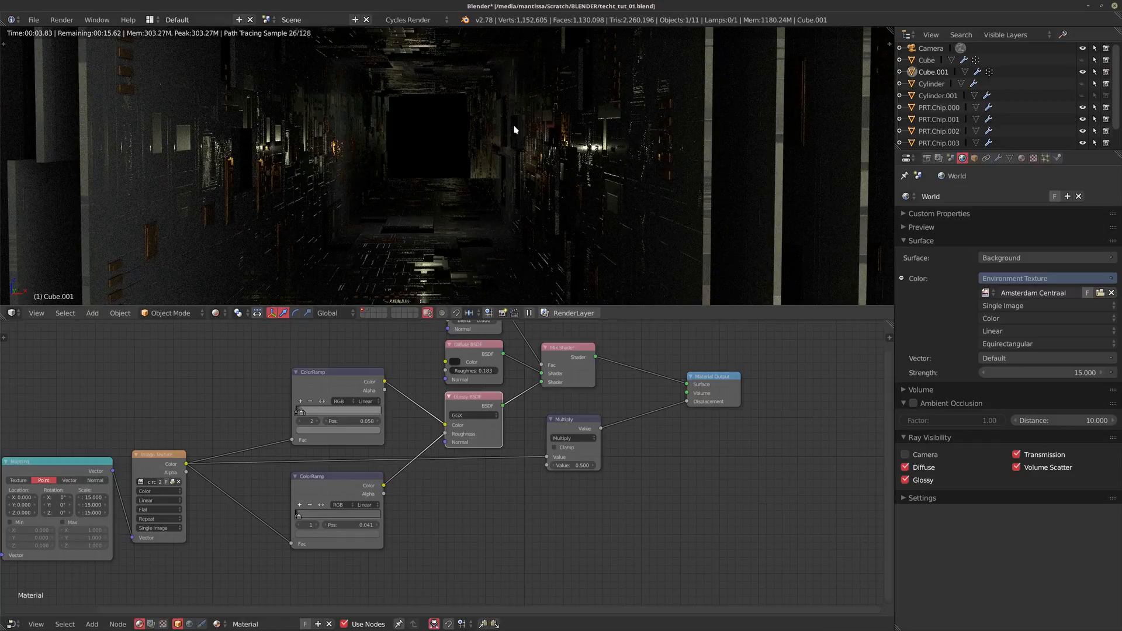
{"action": "scroll", "coordinate": [505, 498], "scroll_direction": "up", "scroll_amount": 1}
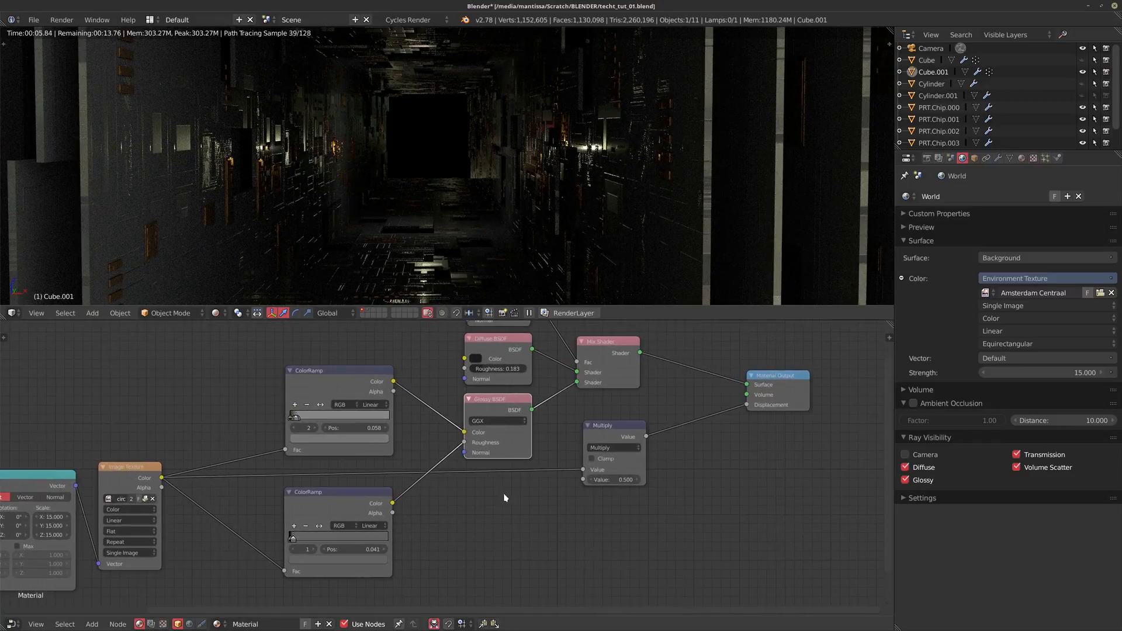
{"action": "right_click", "coordinate": [605, 425]}
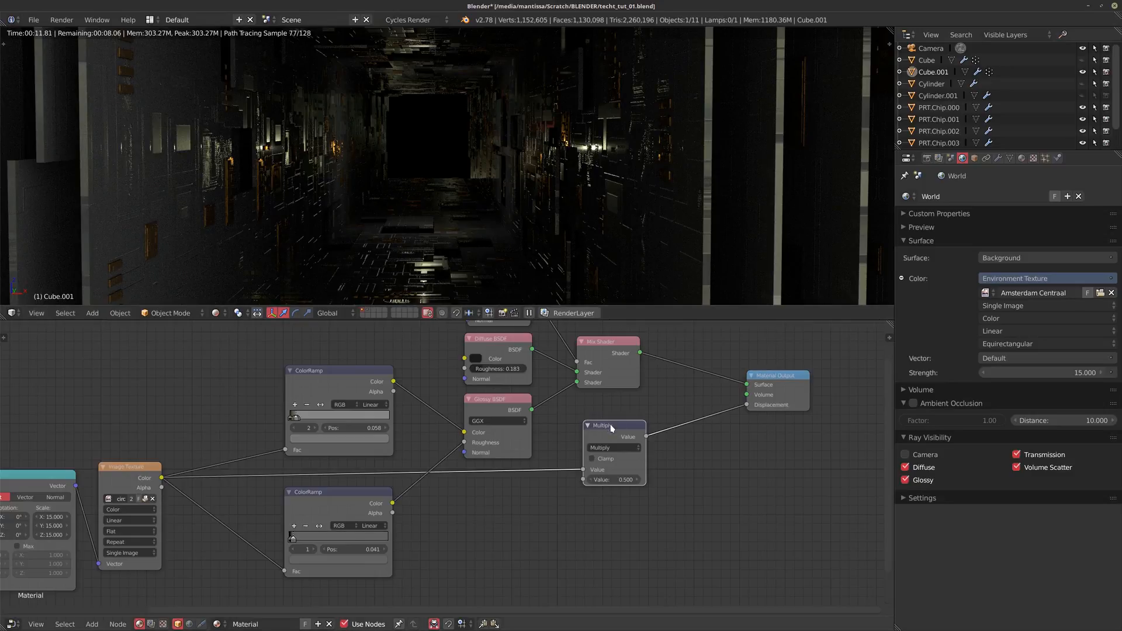
{"action": "key", "text": "m"}
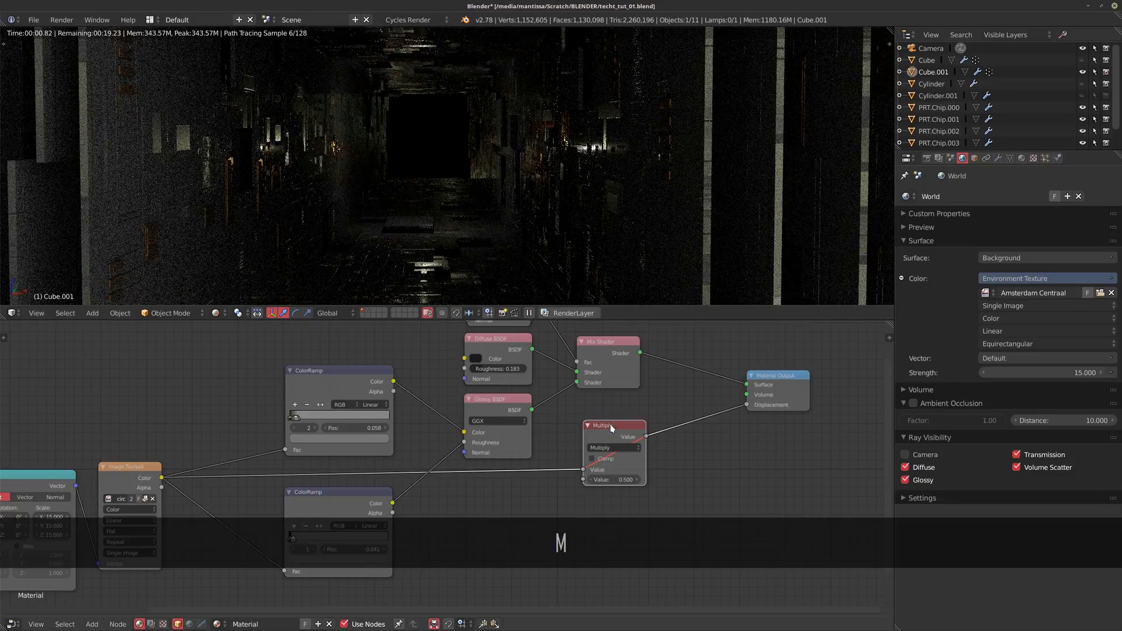
{"action": "key", "text": "m"}
Step: Disconnect the Multiply node from the Displacement input, reconnect it, and look over the corridor walls
{"action": "left_click_drag", "start_coordinate": [747, 405], "coordinate": [719, 461]}
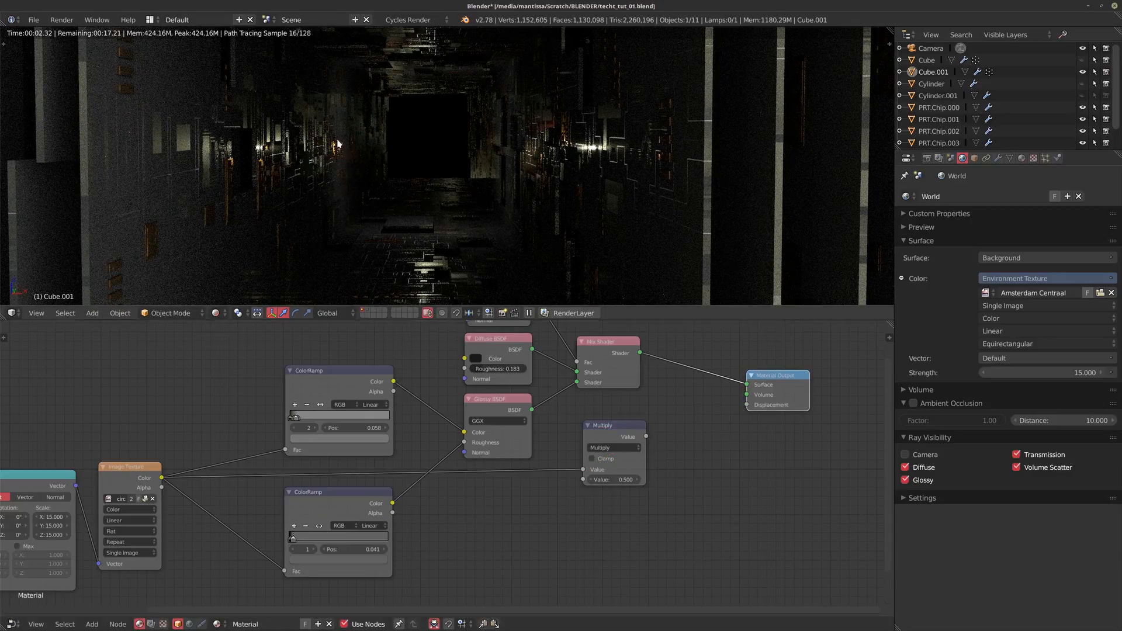
{"action": "left_click_drag", "start_coordinate": [646, 436], "coordinate": [747, 405]}
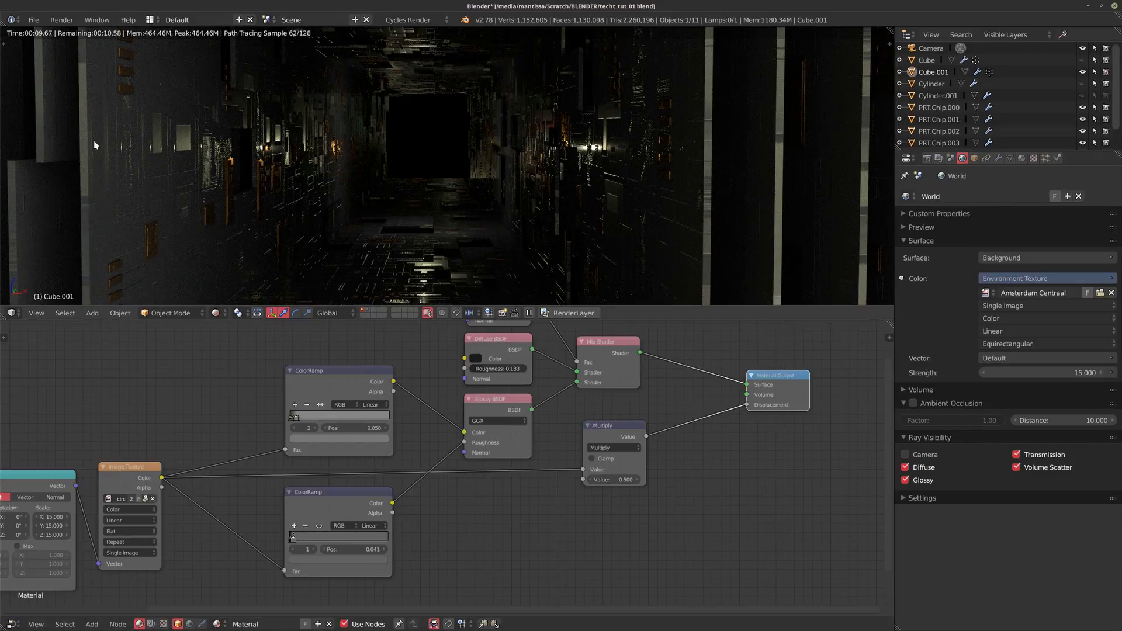
{"action": "middle_click_drag", "start_coordinate": [96, 145], "coordinate": [472, 179]}
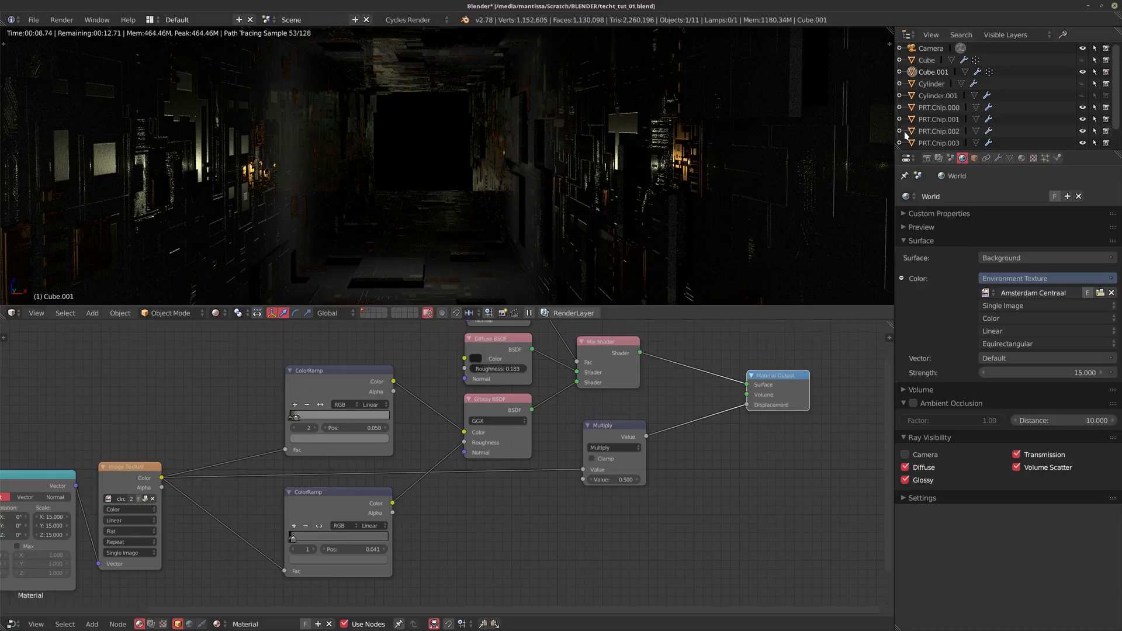
Step: Select PRT.Chip.000 and examine its Material.001 shader nodes and the chips' look in the corridor
{"action": "left_click", "coordinate": [938, 107]}
{"action": "scroll", "coordinate": [389, 458], "scroll_direction": "down", "scroll_amount": 2}
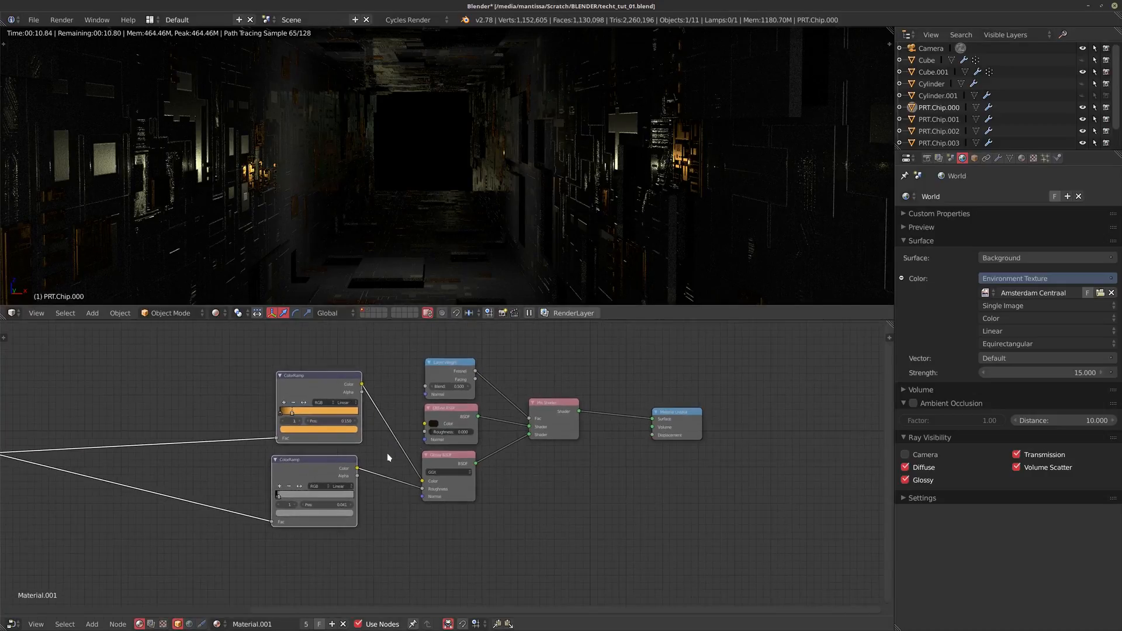
{"action": "middle_click_drag", "start_coordinate": [224, 441], "coordinate": [394, 434]}
{"action": "middle_click_drag", "start_coordinate": [485, 455], "coordinate": [381, 449]}
{"action": "scroll", "coordinate": [377, 441], "scroll_direction": "up", "scroll_amount": 2}
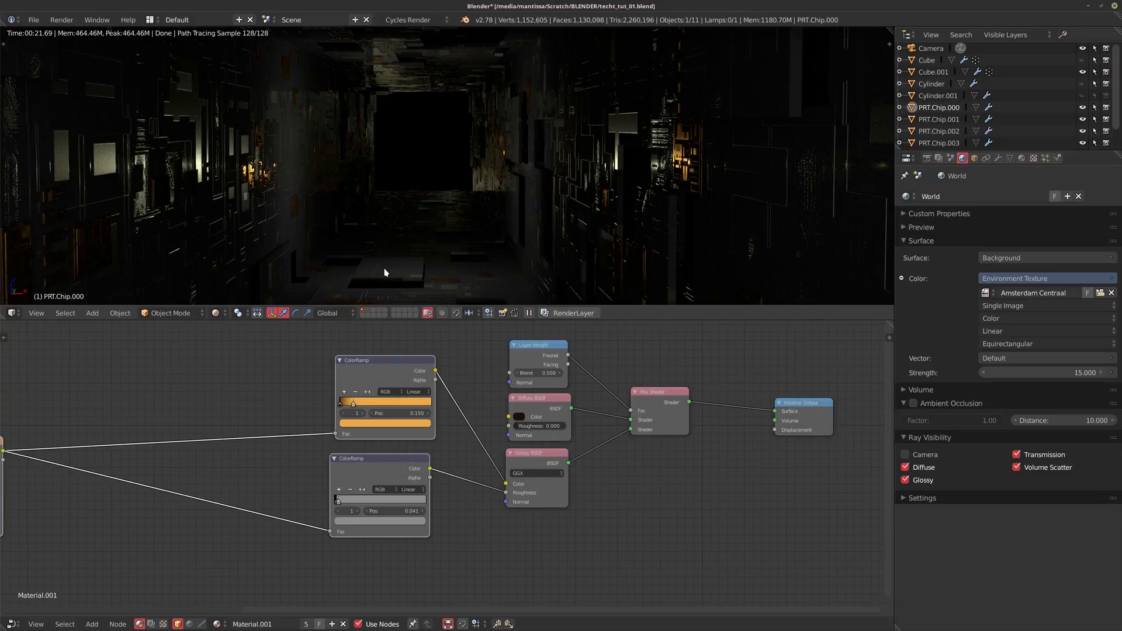
{"action": "mouse_move", "coordinate": [387, 256]}
{"action": "middle_mouse_down"}
{"action": "mouse_move", "coordinate": [406, 256]}
{"action": "mouse_move", "coordinate": [378, 240]}
{"action": "mouse_move", "coordinate": [408, 252]}
{"action": "middle_mouse_up"}
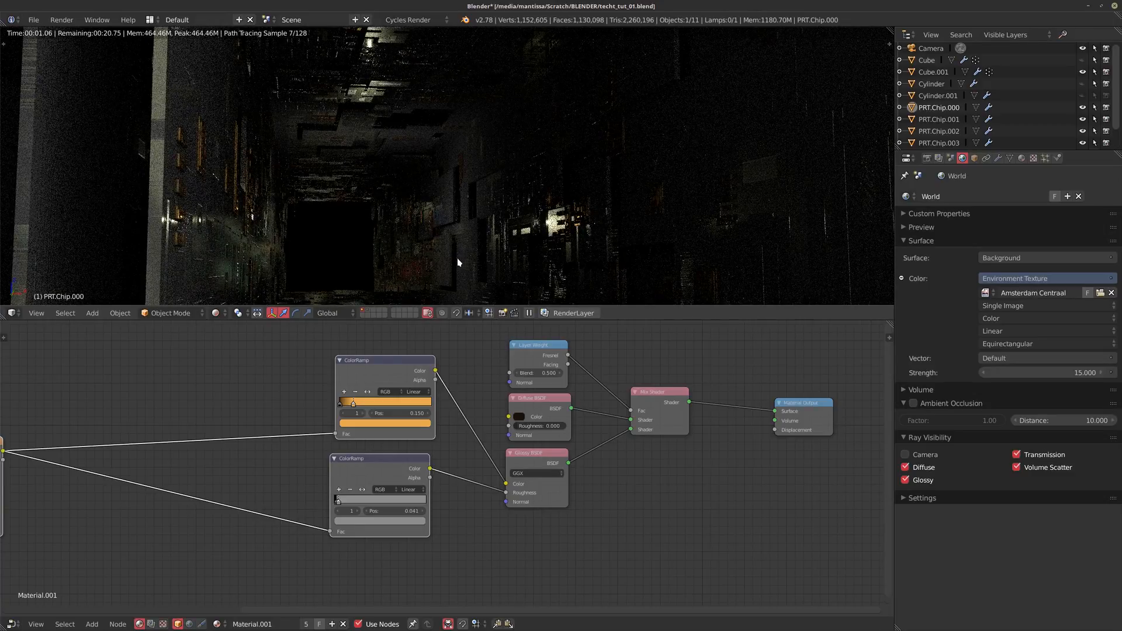
Step: Switch to the layer holding MESH.Object.001, select that object and frame it in the rendered viewport
{"action": "left_click", "coordinate": [370, 314]}
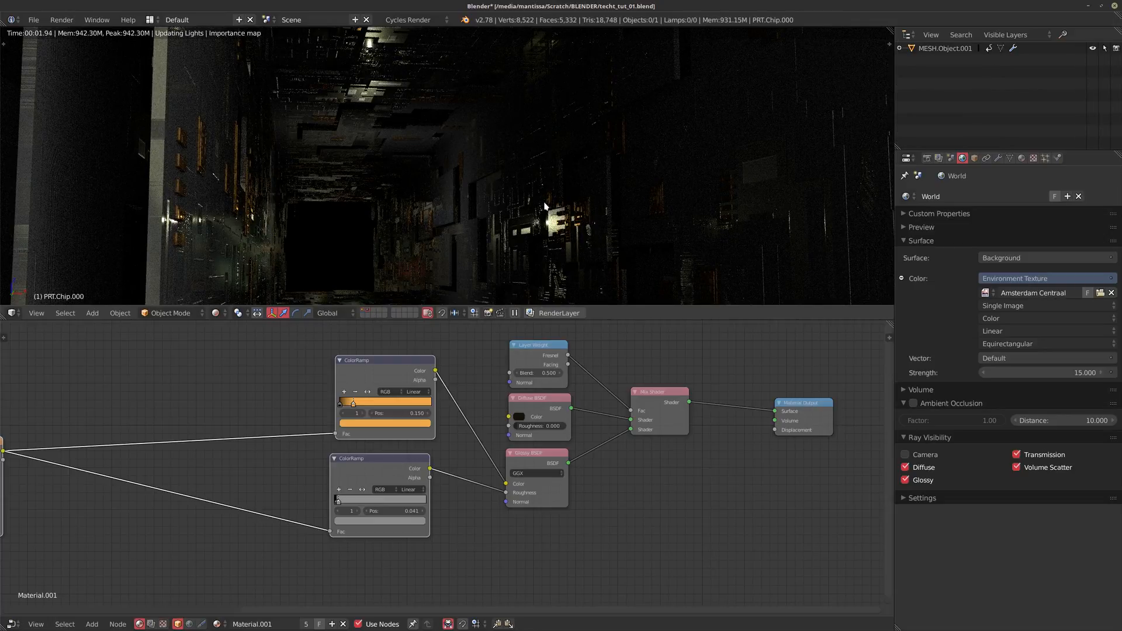
{"action": "middle_click_drag", "start_coordinate": [531, 184], "coordinate": [587, 180]}
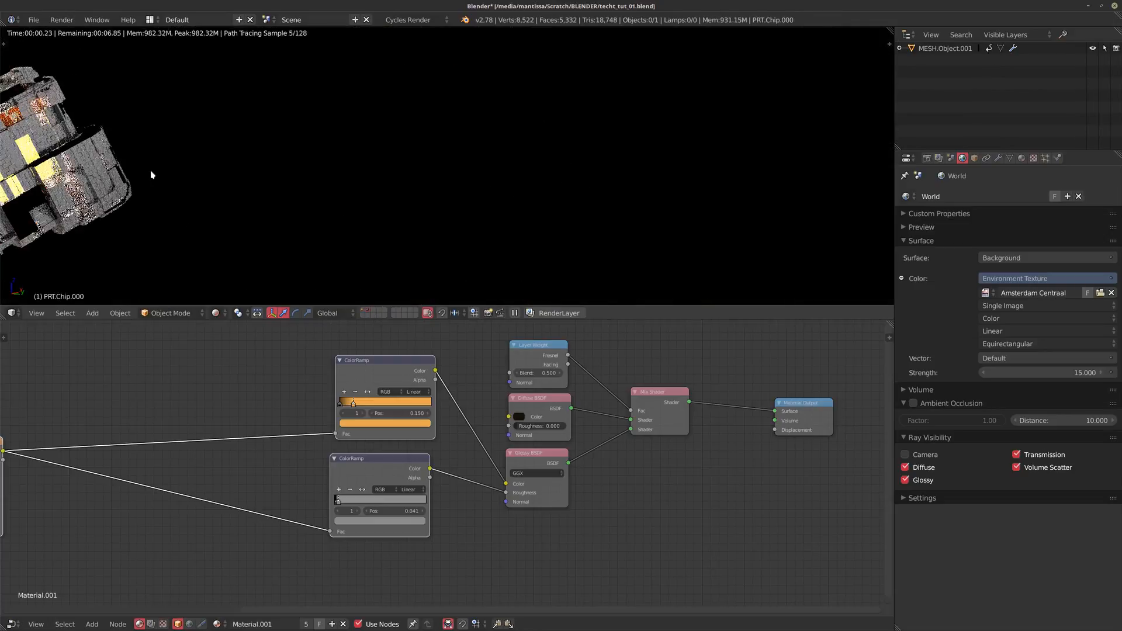
{"action": "right_click", "coordinate": [117, 173]}
{"action": "key", "text": "KP_Decimal"}
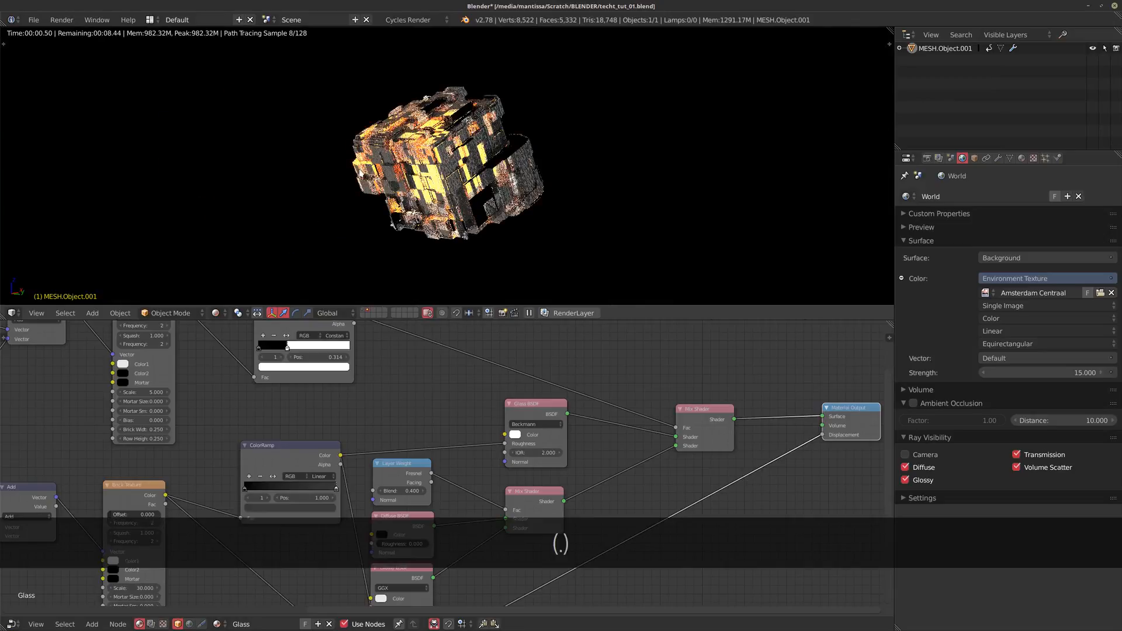
{"action": "middle_click_drag", "start_coordinate": [384, 186], "coordinate": [478, 236]}
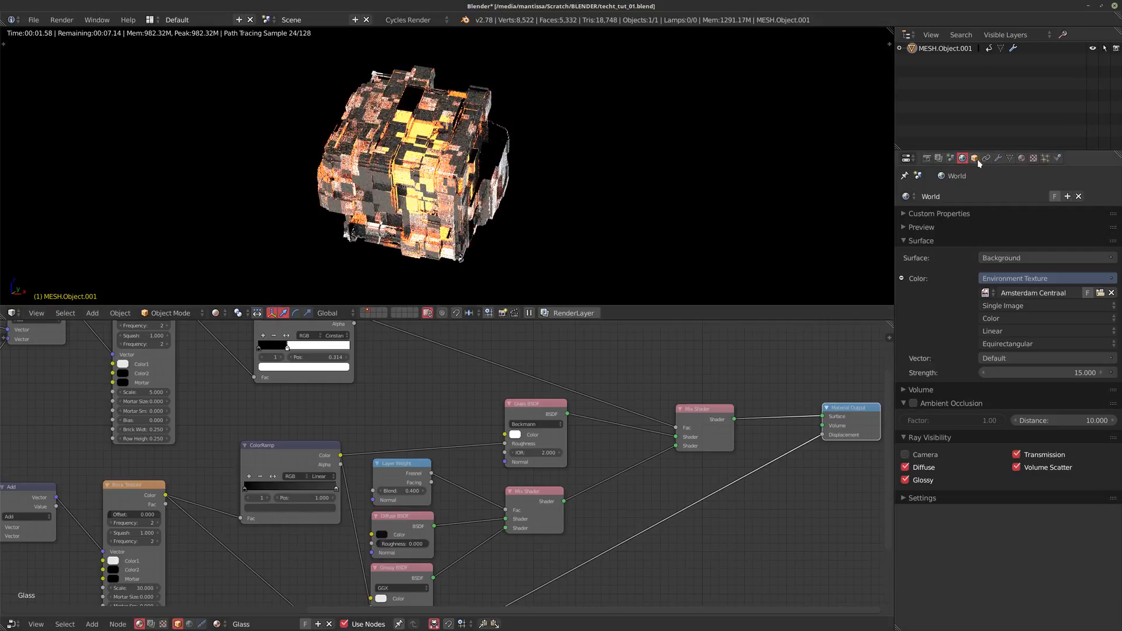
Step: Set the world environment texture's strength to 5
{"action": "left_click", "coordinate": [1049, 373]}
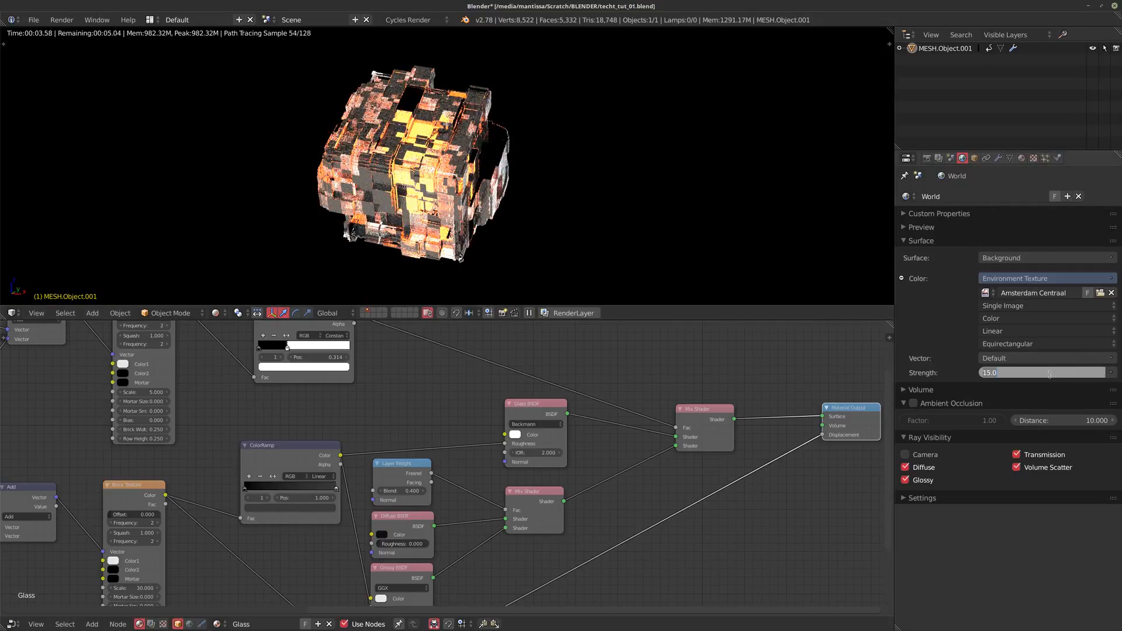
{"action": "type", "text": "5"}
{"action": "key", "text": "Return"}
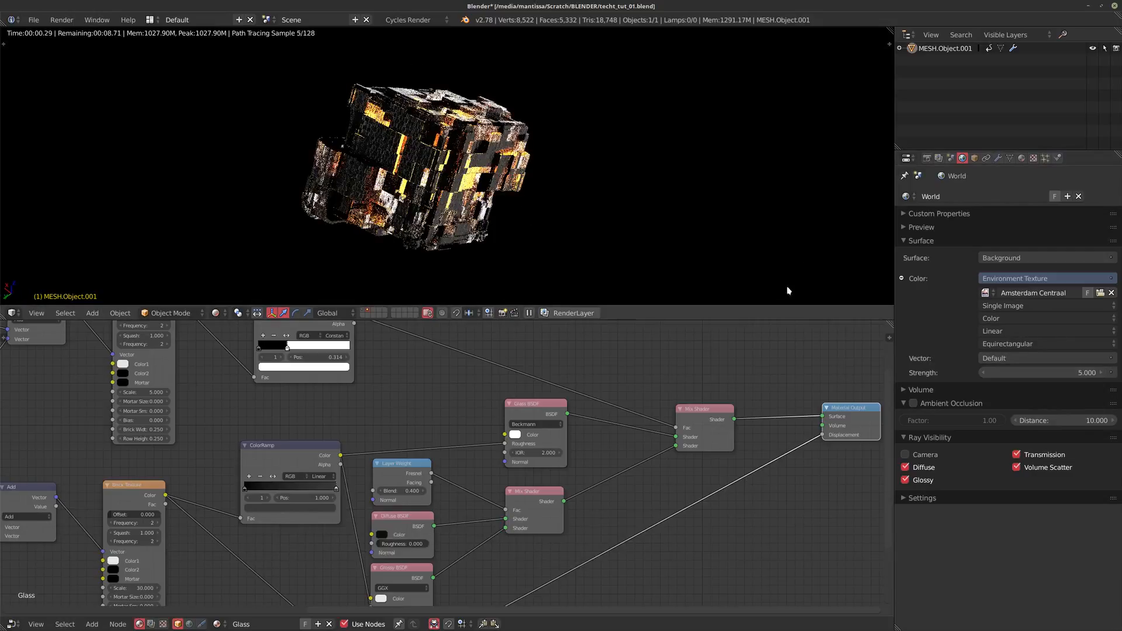
Step: Lower the world environment texture's strength to 2.5
{"action": "left_click", "coordinate": [1058, 374]}
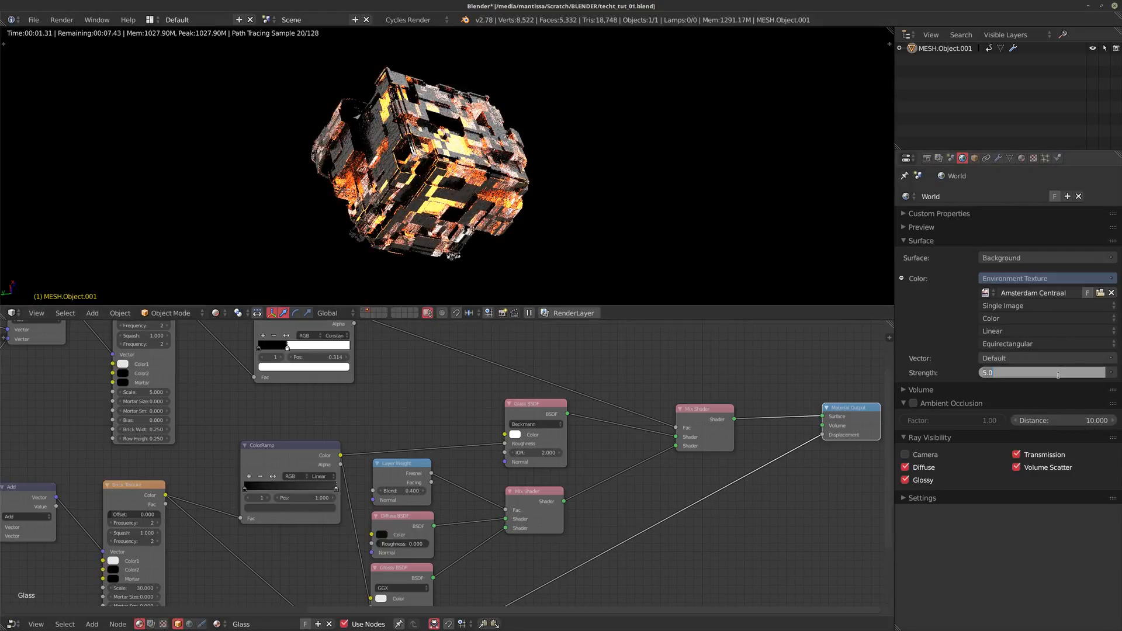
{"action": "type", "text": "2.5"}
{"action": "key", "text": "Return"}
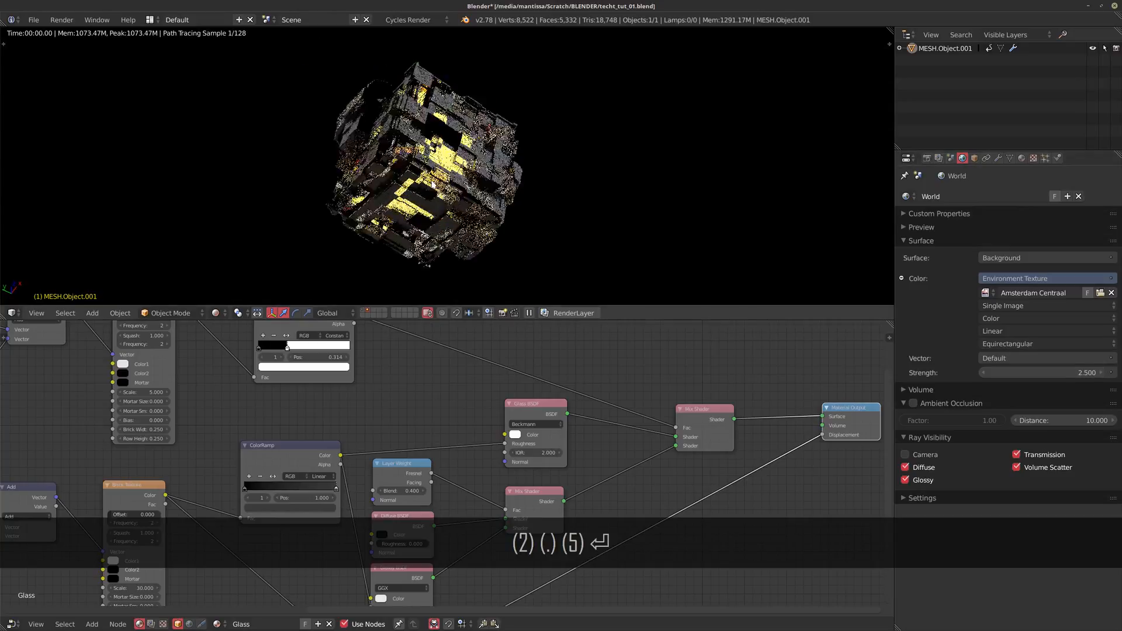
Step: Examine the glowing box object's brick-patterned surface from several angles and the node tree of its Glass material
{"action": "scroll", "coordinate": [498, 199], "scroll_direction": "up", "scroll_amount": 3}
{"action": "middle_click_drag", "start_coordinate": [497, 198], "coordinate": [444, 211]}
{"action": "scroll", "coordinate": [402, 218], "scroll_direction": "up", "scroll_amount": 4}
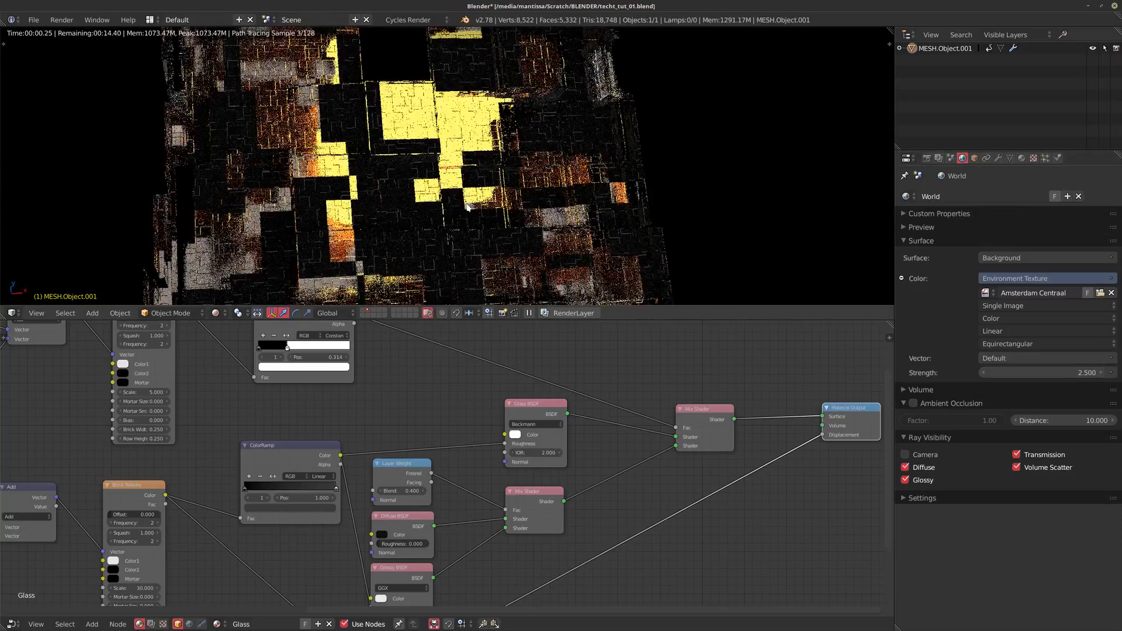
{"action": "scroll", "coordinate": [401, 218], "scroll_direction": "down", "scroll_amount": 3}
{"action": "middle_click_drag", "start_coordinate": [401, 218], "coordinate": [332, 158]}
{"action": "middle_click_drag", "start_coordinate": [434, 122], "coordinate": [432, 233]}
{"action": "scroll", "coordinate": [412, 394], "scroll_direction": "down", "scroll_amount": 3}
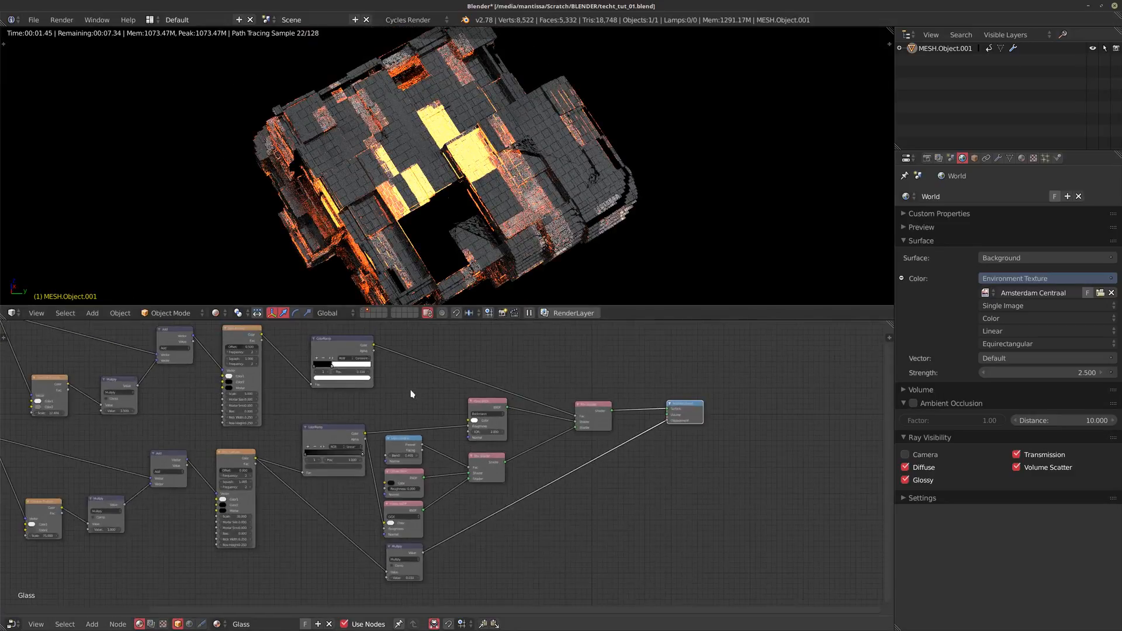
Step: Inspect the texture branches and shader mix in the Glass node tree, and view the glowing box from other sides
{"action": "scroll", "coordinate": [412, 394], "scroll_direction": "down", "scroll_amount": 2}
{"action": "scroll", "coordinate": [422, 422], "scroll_direction": "up", "scroll_amount": 2}
{"action": "middle_click_drag", "start_coordinate": [358, 413], "coordinate": [430, 442]}
{"action": "scroll", "coordinate": [375, 433], "scroll_direction": "up", "scroll_amount": 1}
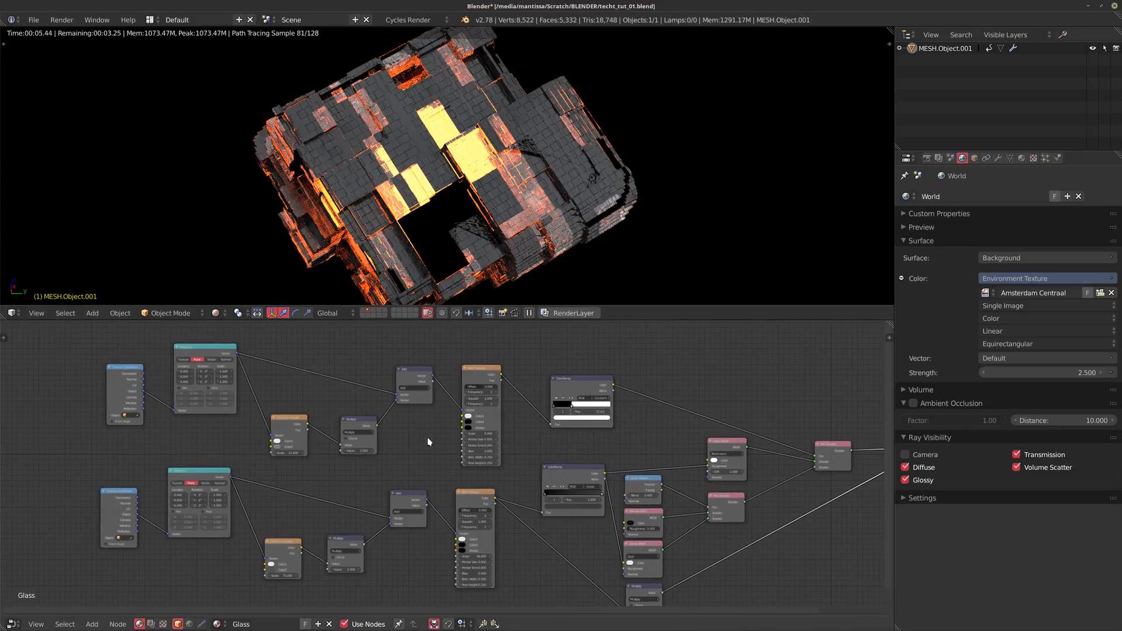
{"action": "scroll", "coordinate": [425, 439], "scroll_direction": "up", "scroll_amount": 1}
{"action": "middle_click_drag", "start_coordinate": [662, 477], "coordinate": [504, 438]}
{"action": "middle_click_drag", "start_coordinate": [491, 399], "coordinate": [416, 398]}
{"action": "scroll", "coordinate": [606, 435], "scroll_direction": "up", "scroll_amount": 2}
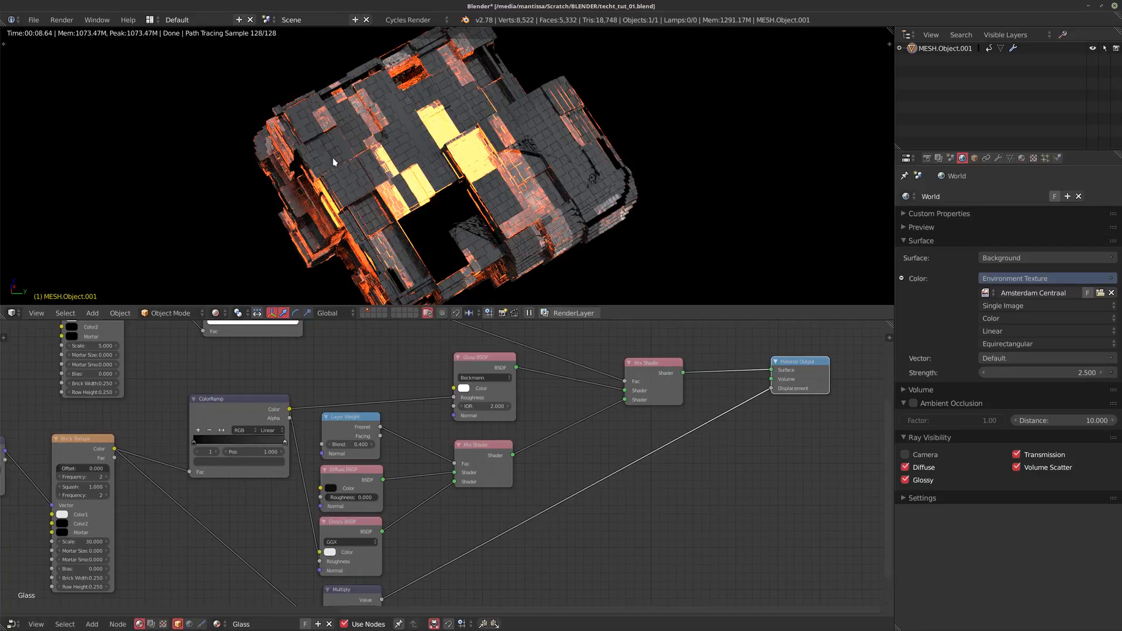
{"action": "middle_click_drag", "start_coordinate": [455, 146], "coordinate": [505, 179]}
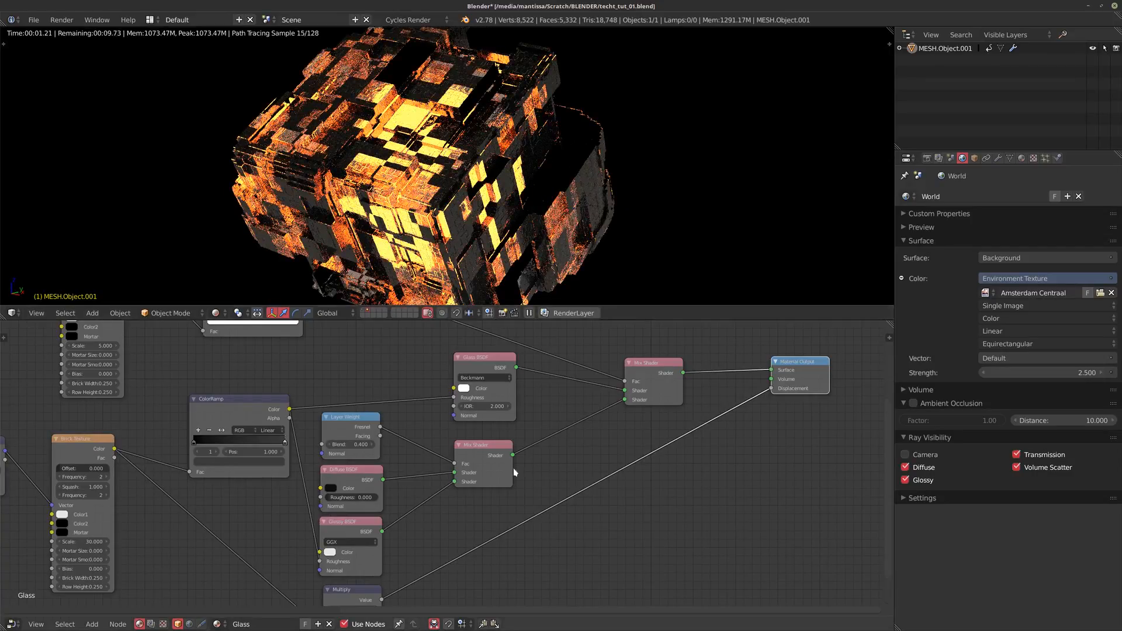
{"action": "middle_click_drag", "start_coordinate": [513, 468], "coordinate": [511, 448]}
{"action": "middle_click_drag", "start_coordinate": [422, 233], "coordinate": [430, 143]}
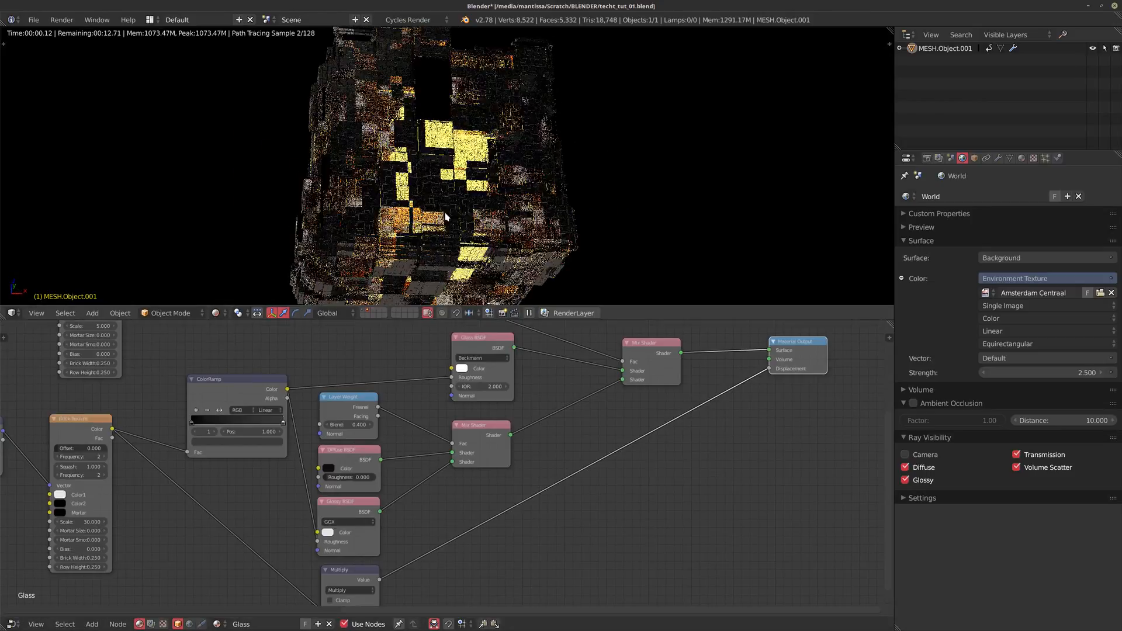
{"action": "middle_click_drag", "start_coordinate": [436, 193], "coordinate": [474, 158]}
{"action": "scroll", "coordinate": [469, 386], "scroll_direction": "down", "scroll_amount": 1}
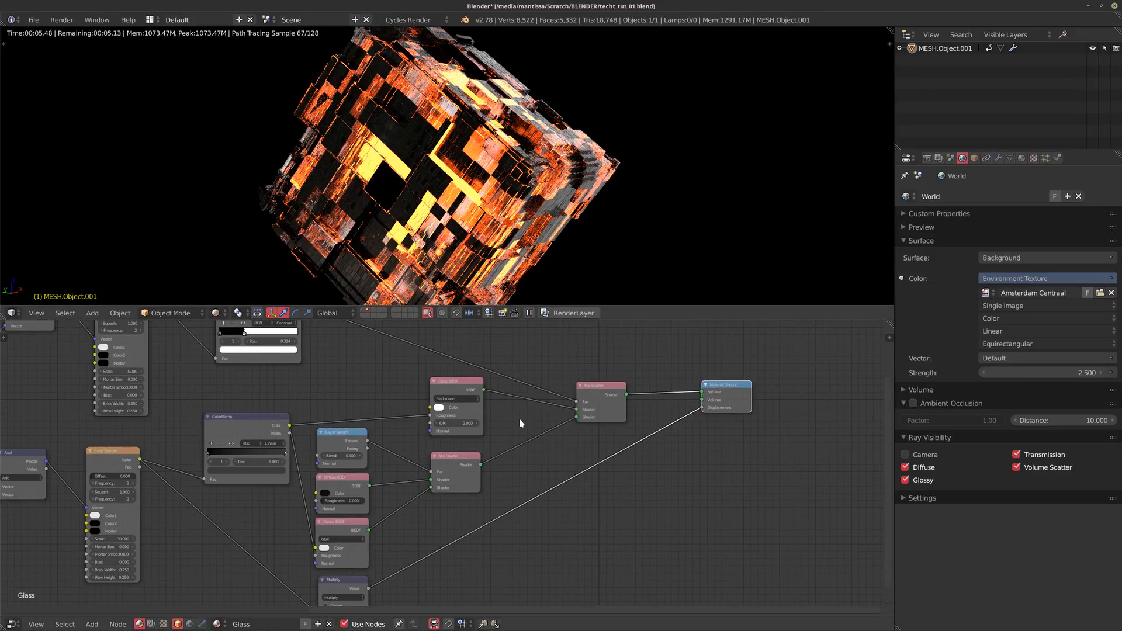
{"action": "scroll", "coordinate": [511, 388], "scroll_direction": "up", "scroll_amount": 2}
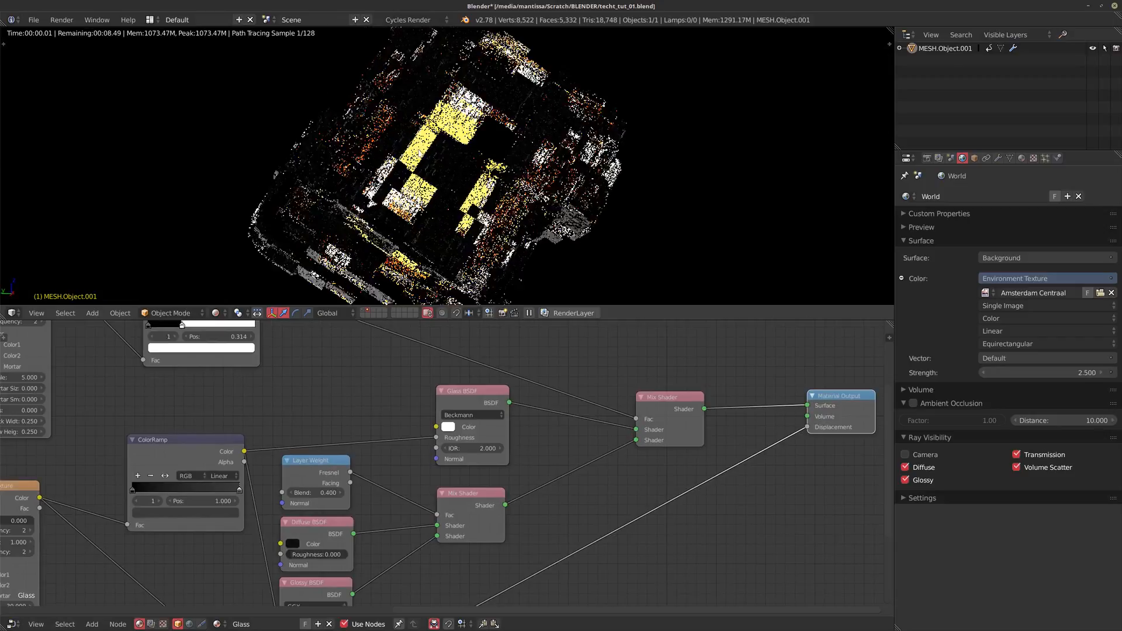
Step: Show the box's Core material and inspect the orange colour of its Emission shader
{"action": "left_click", "coordinate": [1022, 158]}
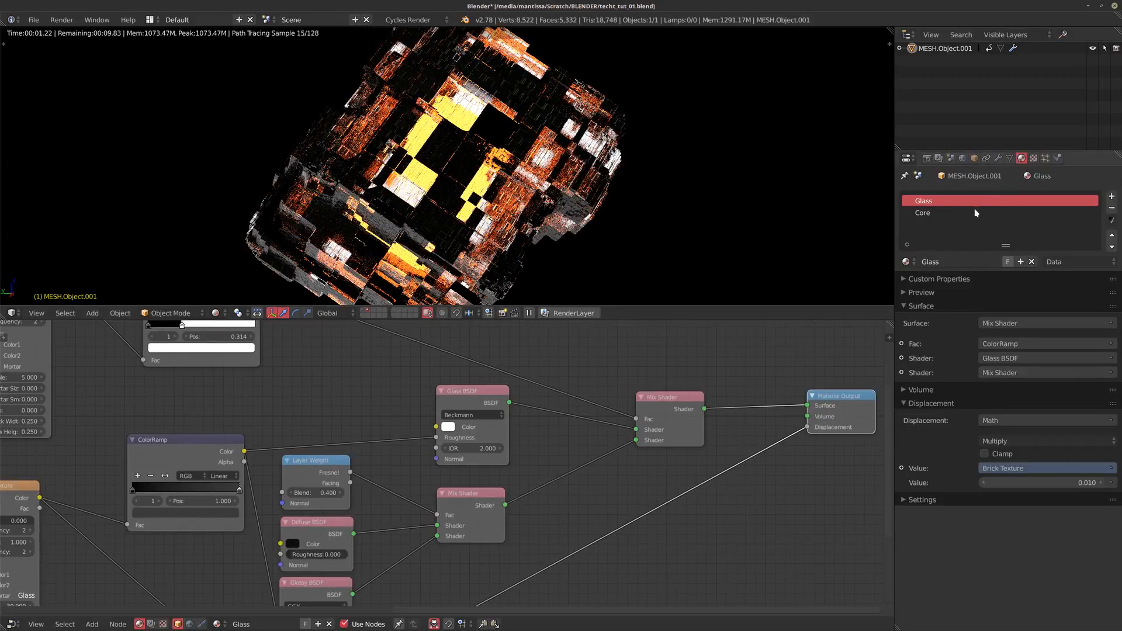
{"action": "left_click", "coordinate": [923, 214]}
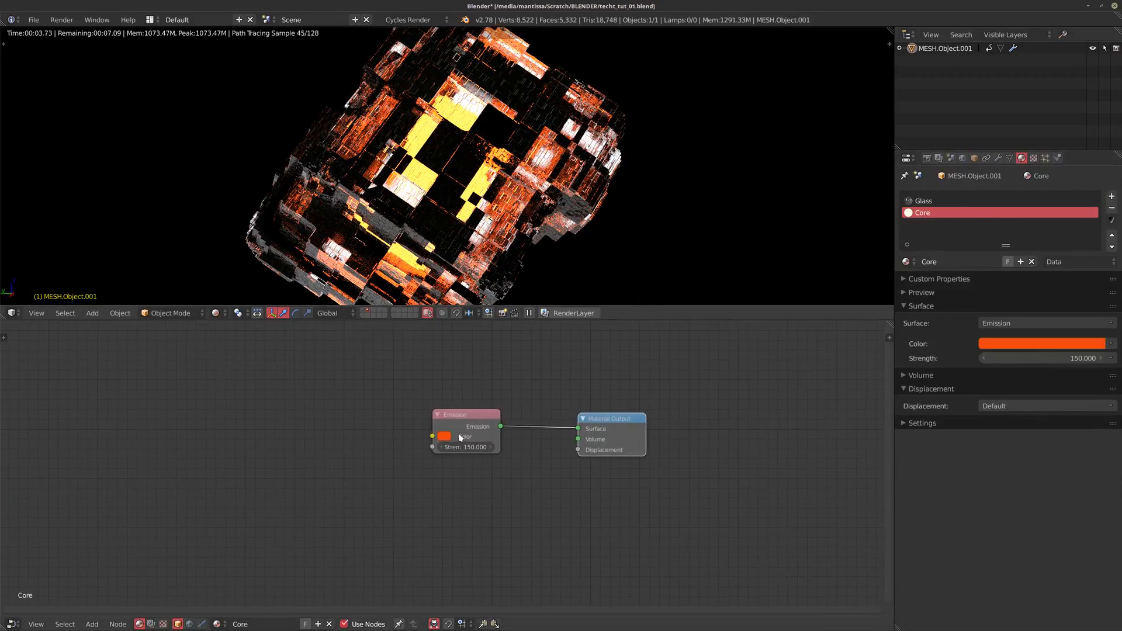
{"action": "left_click", "coordinate": [444, 436]}
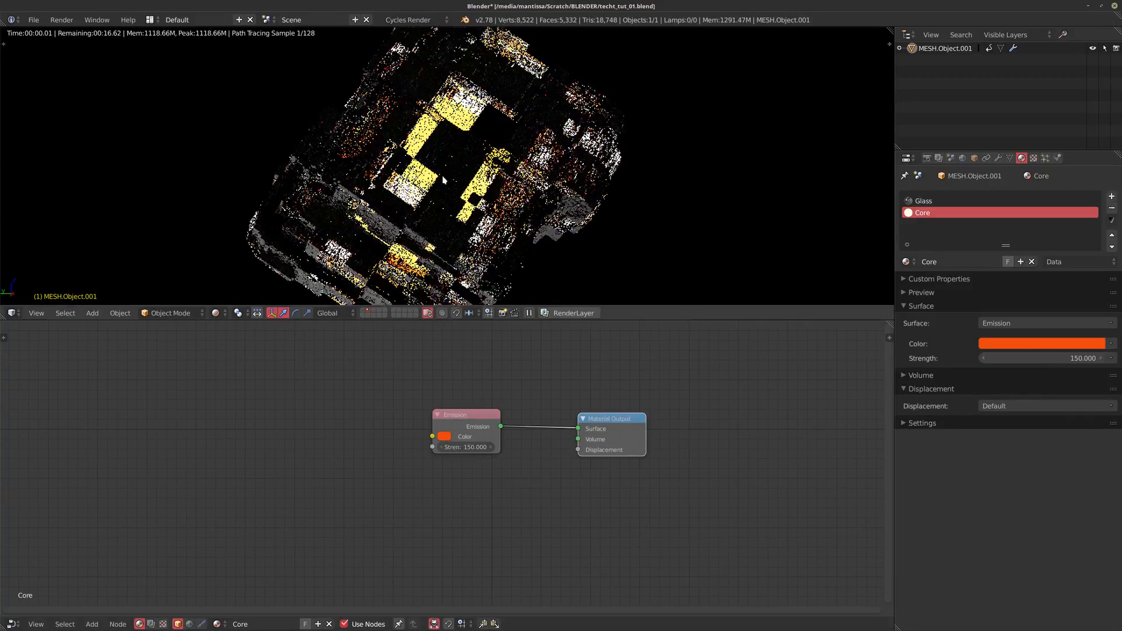
Step: Show only the layer holding MESH.Object.001 and view the glowing box from another side
{"action": "middle_click_drag", "start_coordinate": [443, 180], "coordinate": [451, 220]}
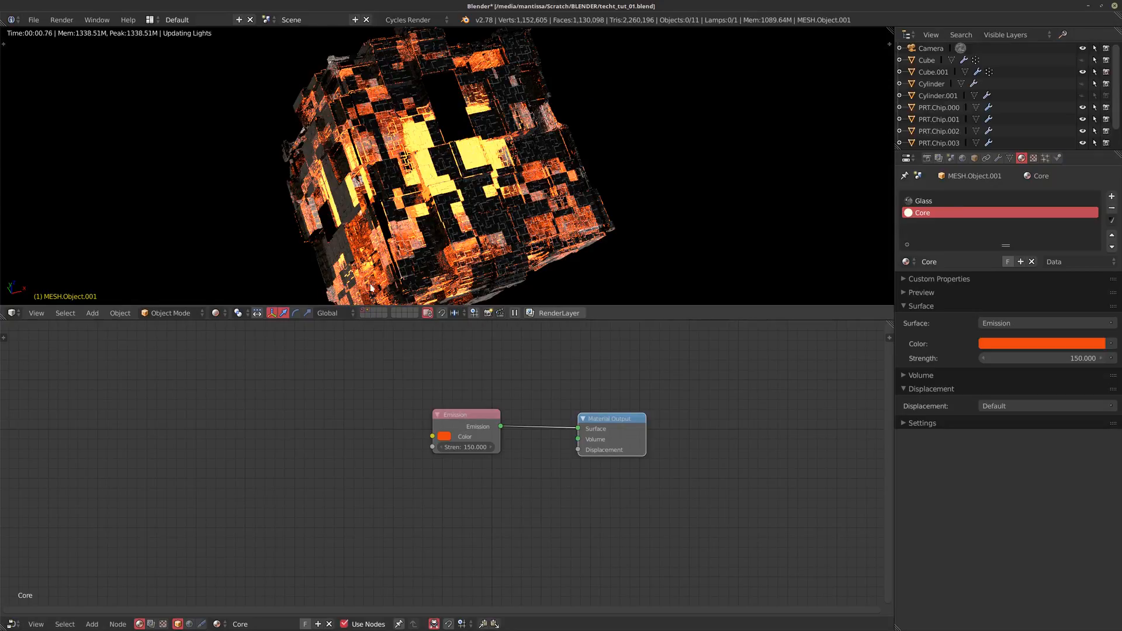
{"action": "left_click", "coordinate": [370, 312]}
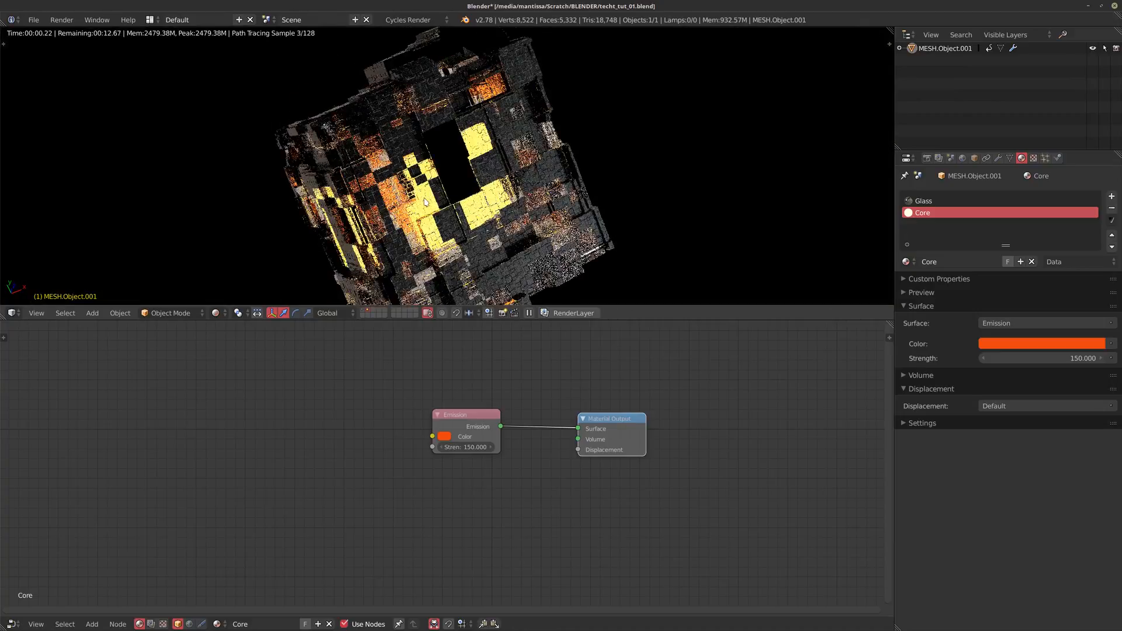
{"action": "middle_click_drag", "start_coordinate": [401, 234], "coordinate": [362, 208]}
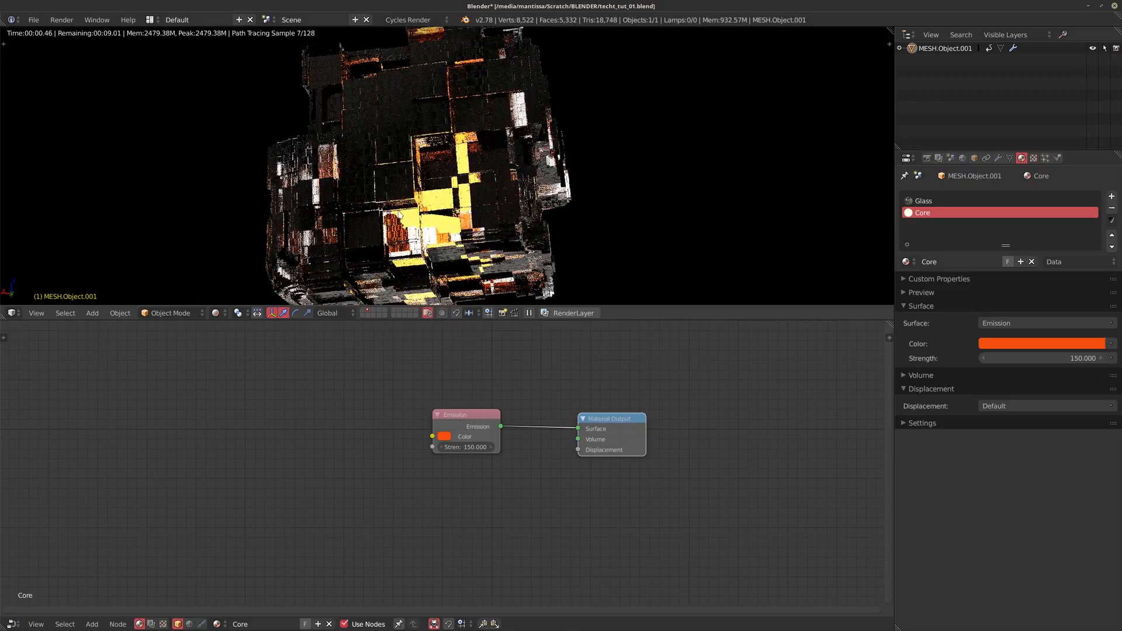
Step: Return to the box's Glass material and review its whole node tree alongside the rendered surface
{"action": "left_click", "coordinate": [935, 201]}
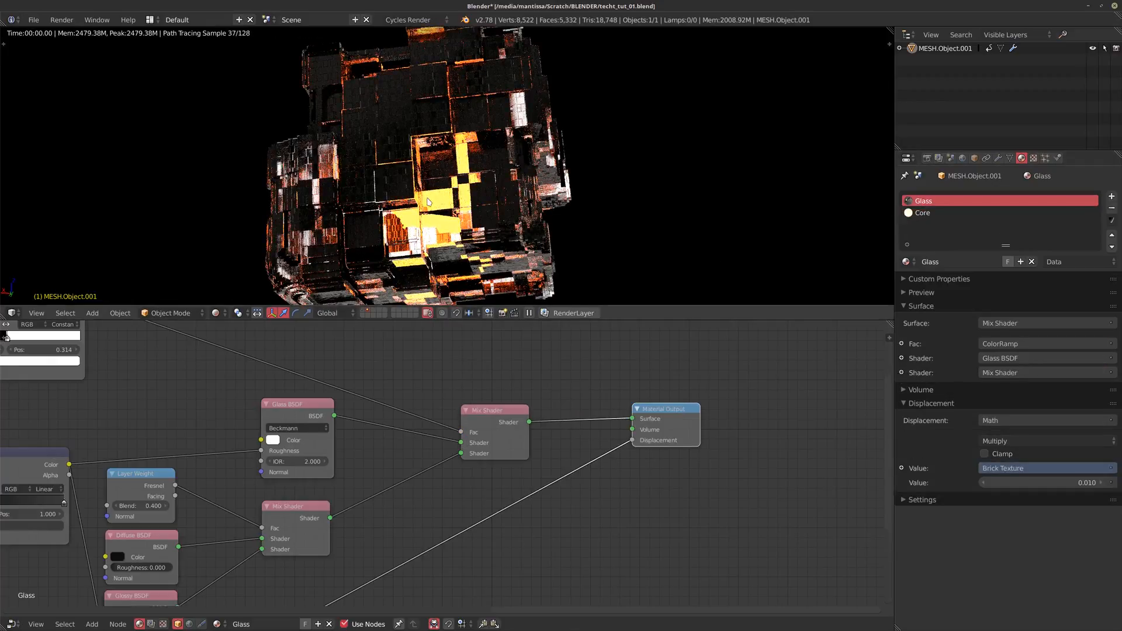
{"action": "scroll", "coordinate": [136, 420], "scroll_direction": "down", "scroll_amount": 5}
{"action": "middle_click_drag", "start_coordinate": [135, 421], "coordinate": [583, 432]}
{"action": "scroll", "coordinate": [403, 401], "scroll_direction": "down", "scroll_amount": 5}
{"action": "scroll", "coordinate": [503, 416], "scroll_direction": "up", "scroll_amount": 2}
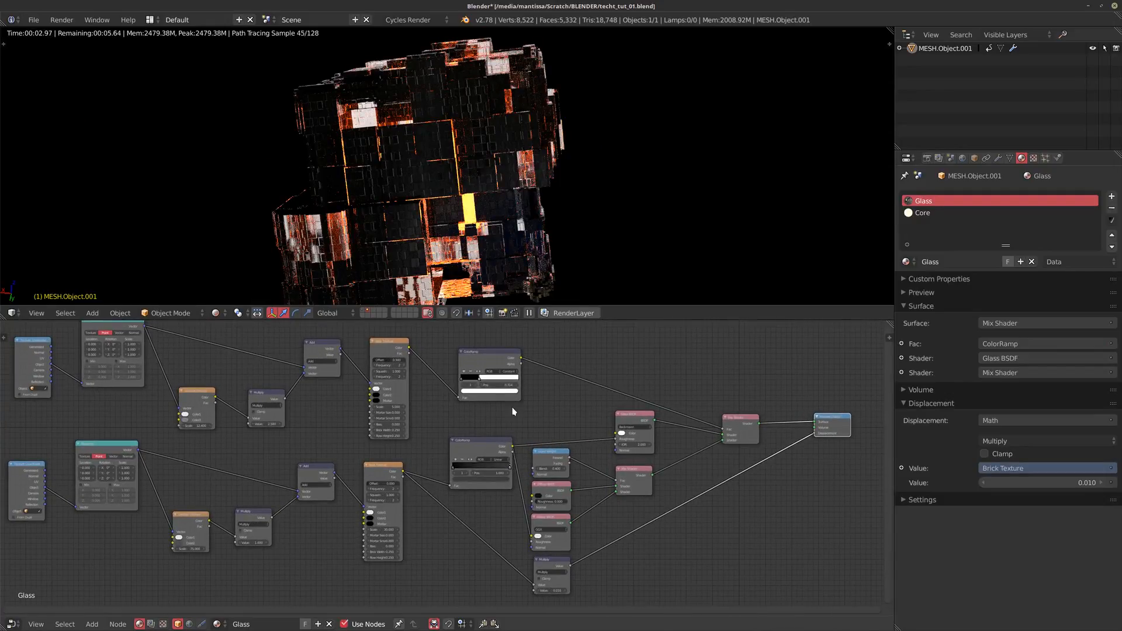
{"action": "scroll", "coordinate": [502, 448], "scroll_direction": "up", "scroll_amount": 2}
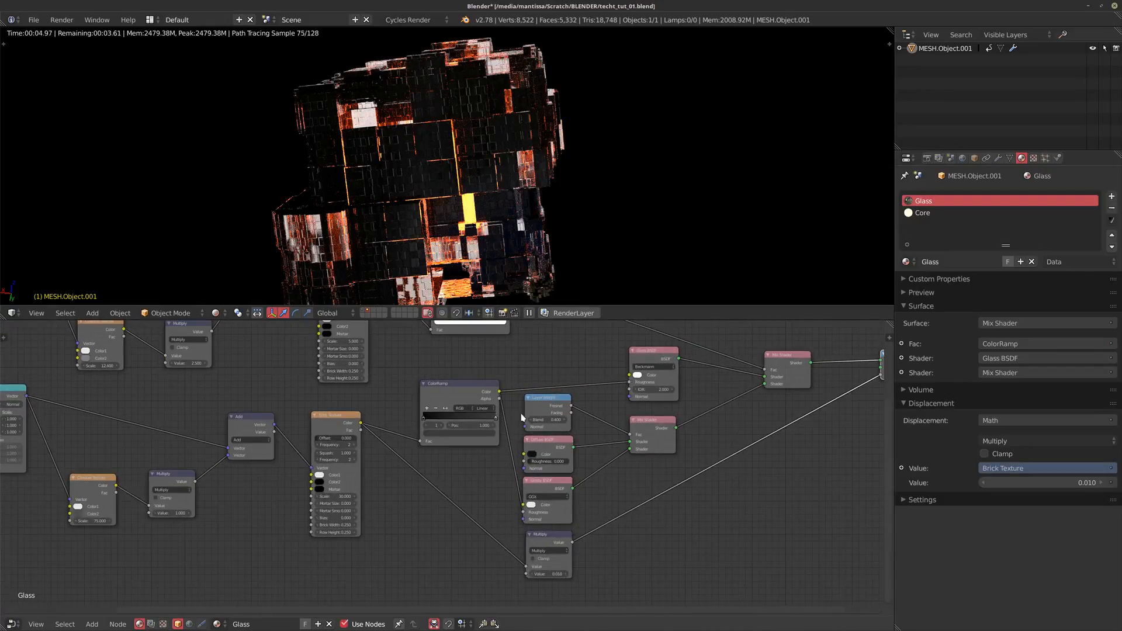
{"action": "middle_click_drag", "start_coordinate": [633, 399], "coordinate": [527, 414]}
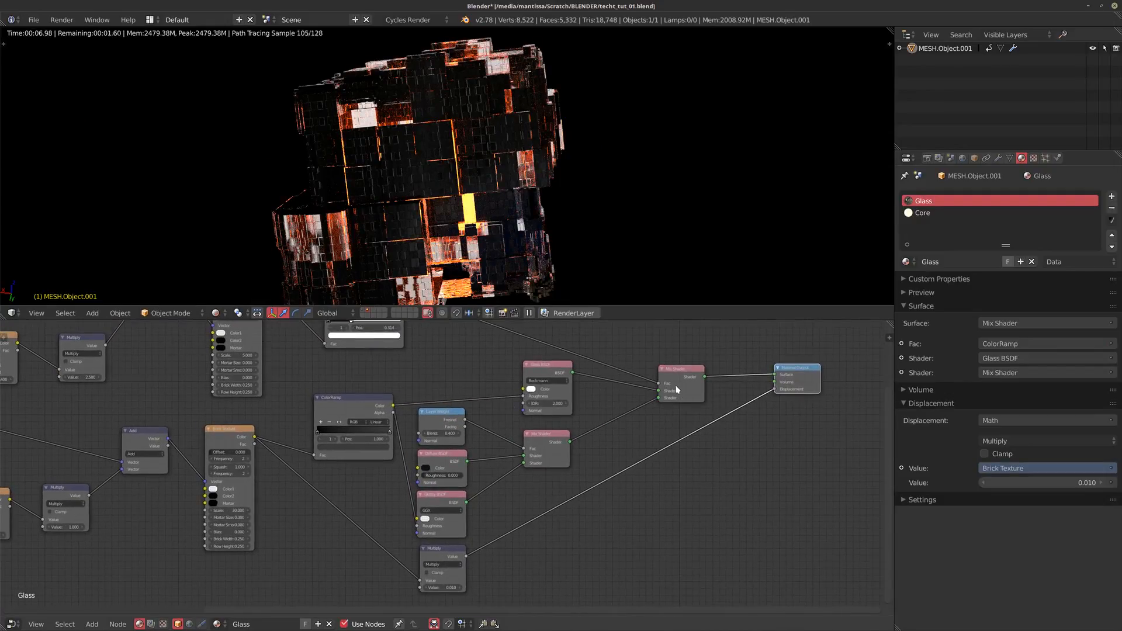
{"action": "middle_click_drag", "start_coordinate": [428, 104], "coordinate": [414, 147]}
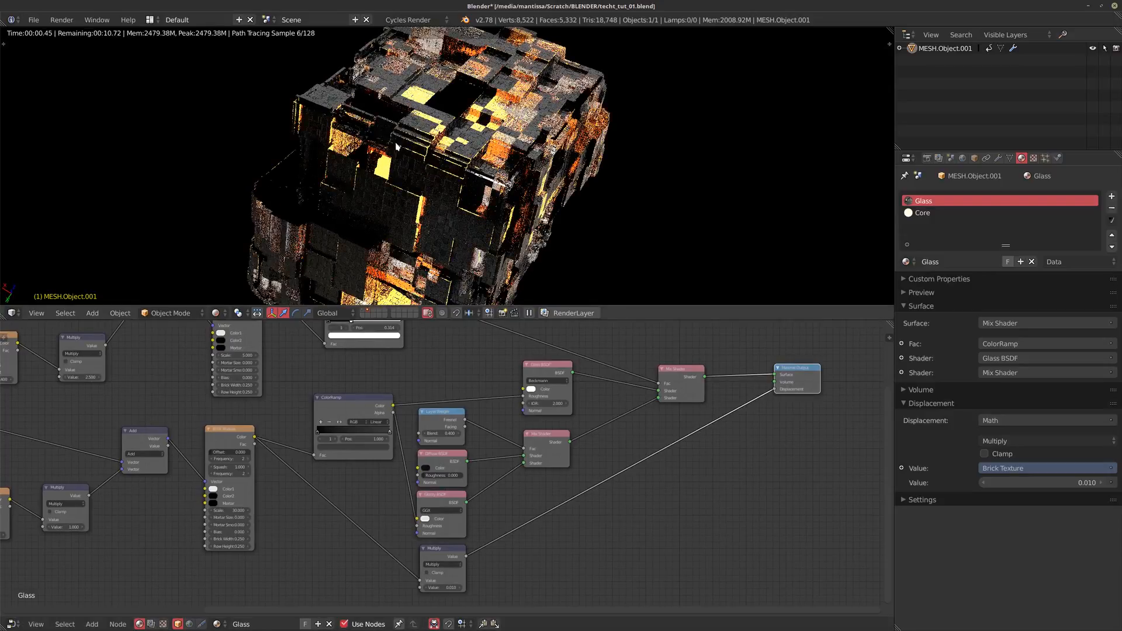
{"action": "middle_click_drag", "start_coordinate": [501, 122], "coordinate": [439, 240]}
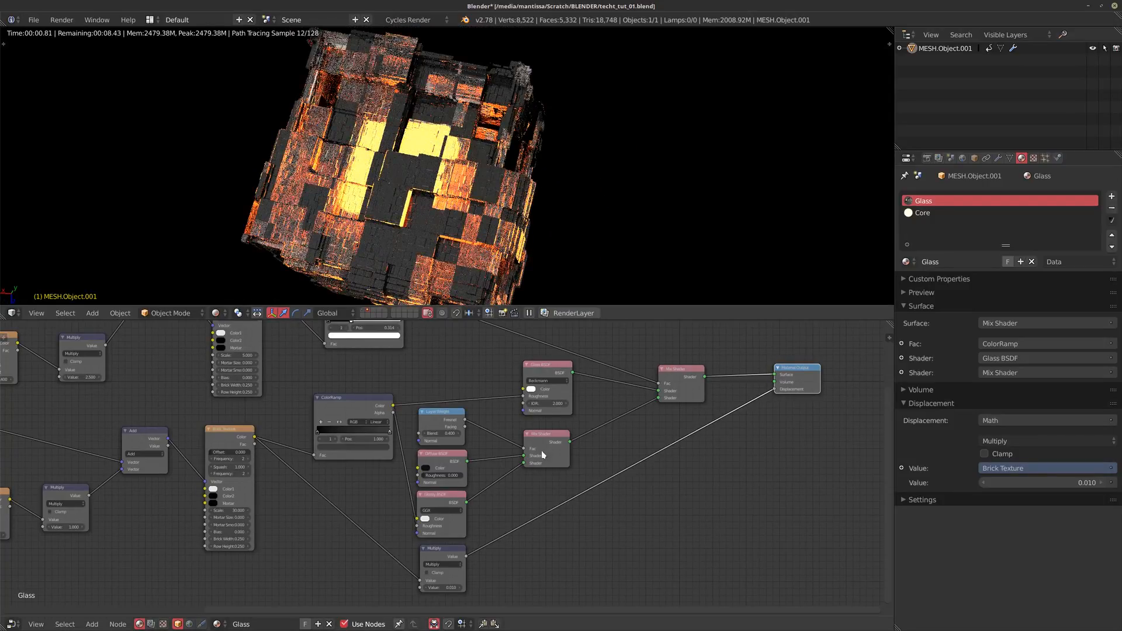
Step: Preview only the Mix Shader that combines the Diffuse and Glossy BSDFs, and examine the box's dark brick surface
{"action": "middle_click_drag", "start_coordinate": [484, 414], "coordinate": [541, 419]}
{"action": "scroll", "coordinate": [540, 417], "scroll_direction": "up", "scroll_amount": 3}
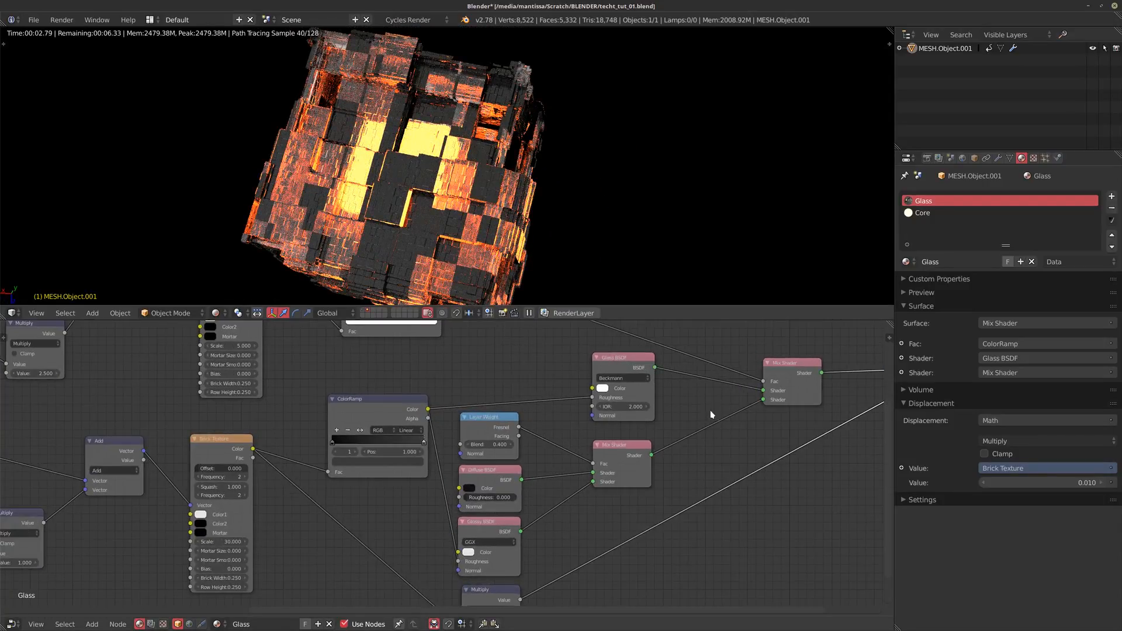
{"action": "middle_click_drag", "start_coordinate": [608, 473], "coordinate": [575, 432]}
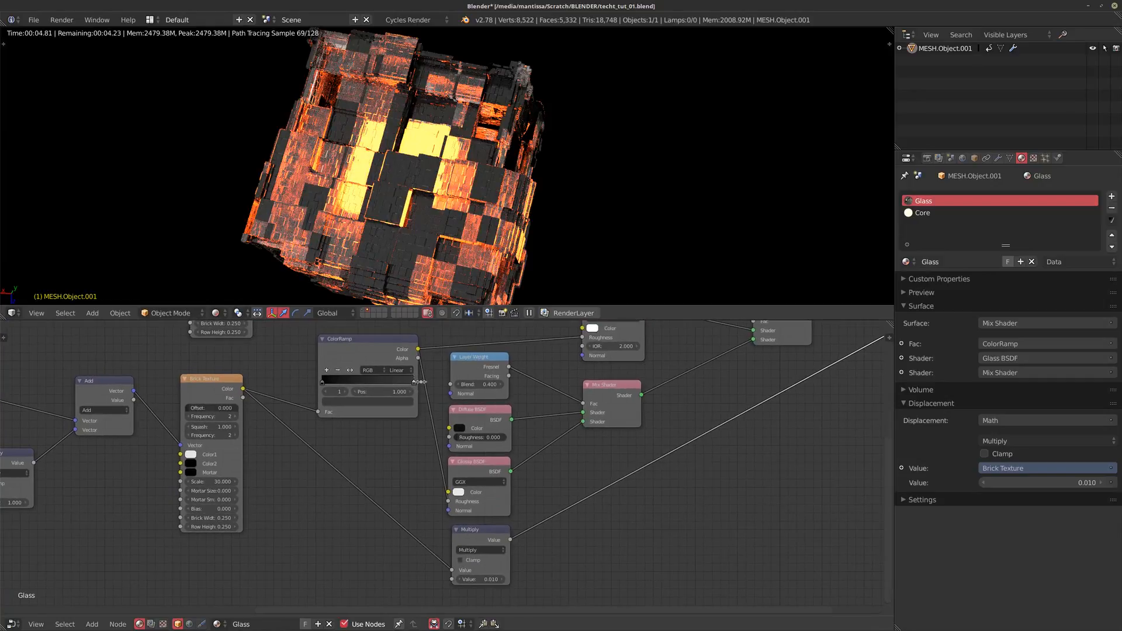
{"action": "middle_click_drag", "start_coordinate": [670, 393], "coordinate": [643, 394]}
{"action": "left_click", "coordinate": [574, 406], "text": "ctrl+shift"}
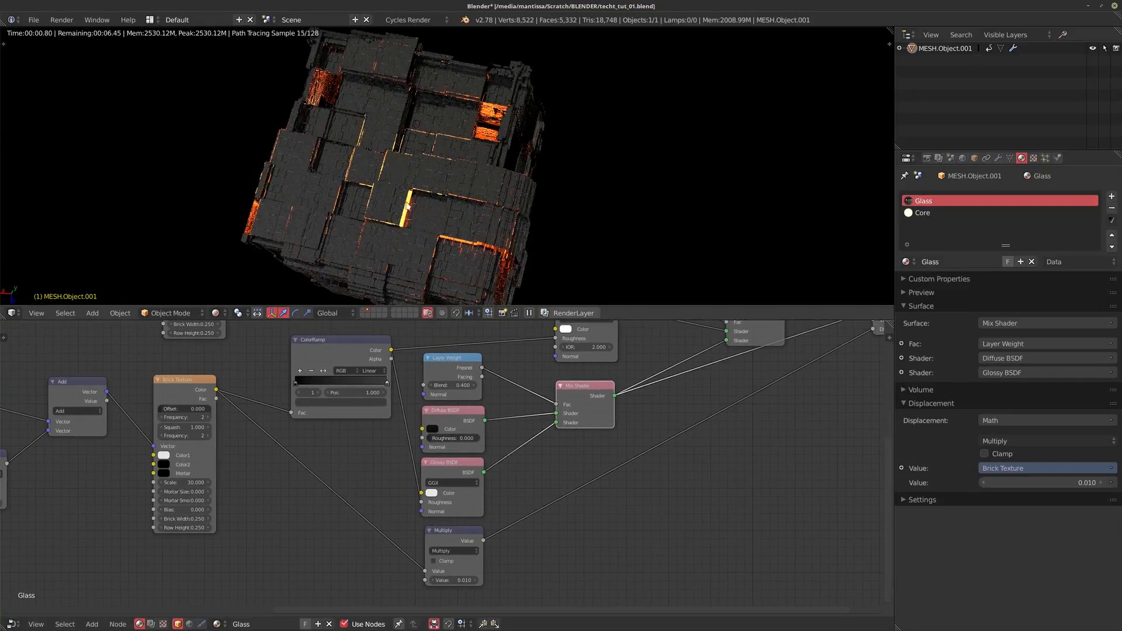
{"action": "middle_click_drag", "start_coordinate": [405, 203], "coordinate": [431, 215]}
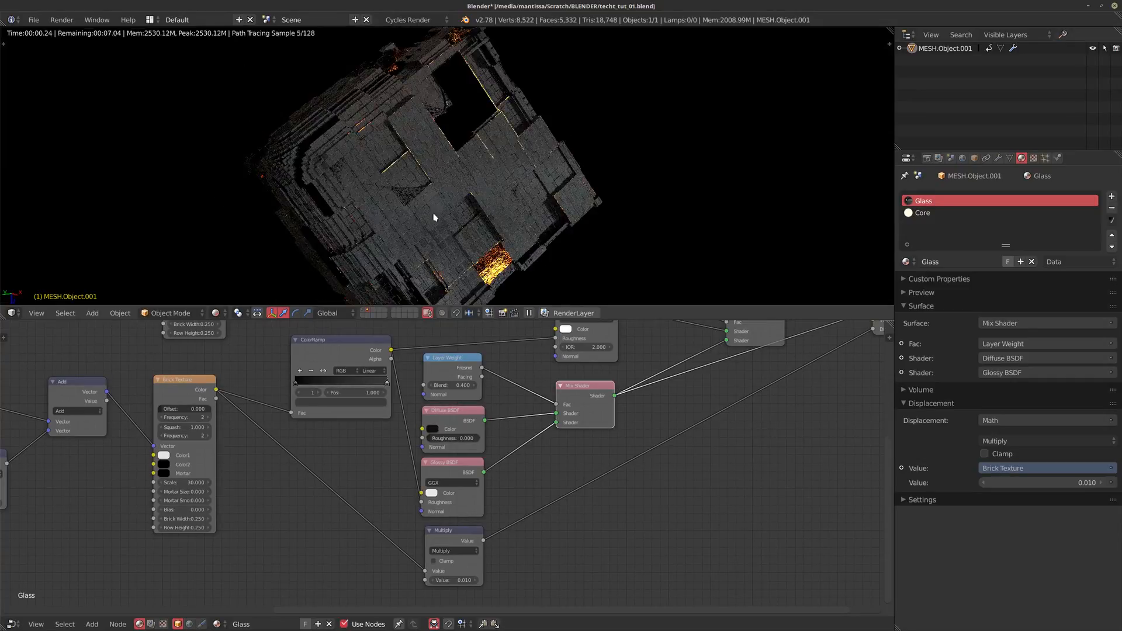
{"action": "scroll", "coordinate": [451, 200], "scroll_direction": "up", "scroll_amount": 2}
Step: Preview the scale 5 Brick Texture's colour output on the box and view its large blocks from another angle
{"action": "middle_click_drag", "start_coordinate": [366, 407], "coordinate": [571, 451]}
{"action": "scroll", "coordinate": [571, 450], "scroll_direction": "down", "scroll_amount": 4}
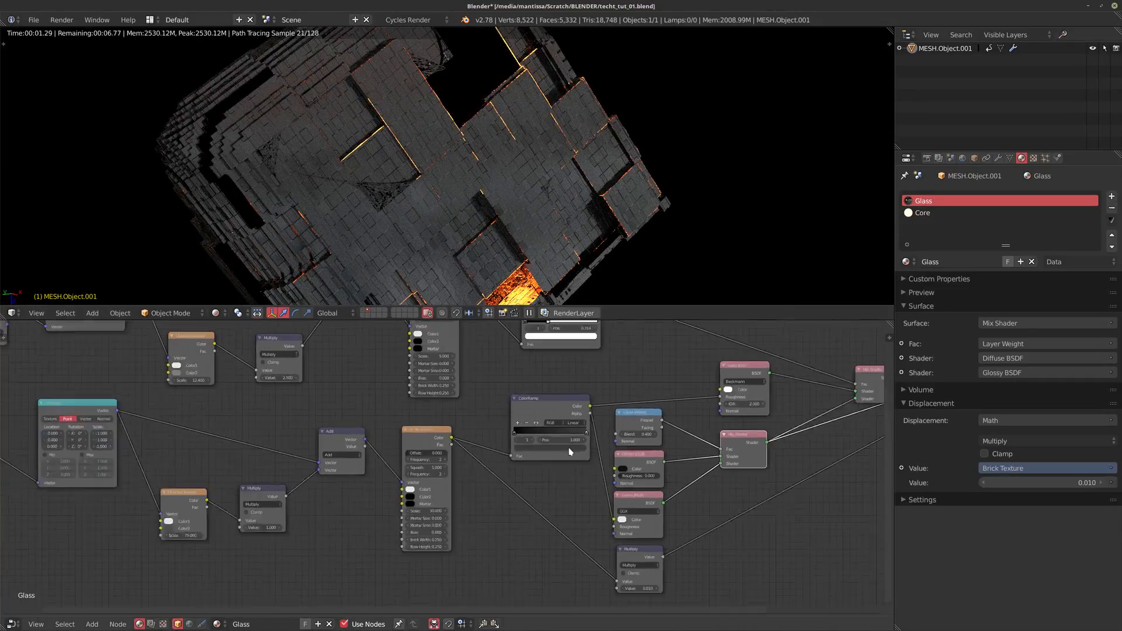
{"action": "middle_click_drag", "start_coordinate": [451, 394], "coordinate": [420, 449]}
{"action": "middle_click_drag", "start_coordinate": [461, 413], "coordinate": [485, 440]}
{"action": "scroll", "coordinate": [436, 368], "scroll_direction": "up", "scroll_amount": 3}
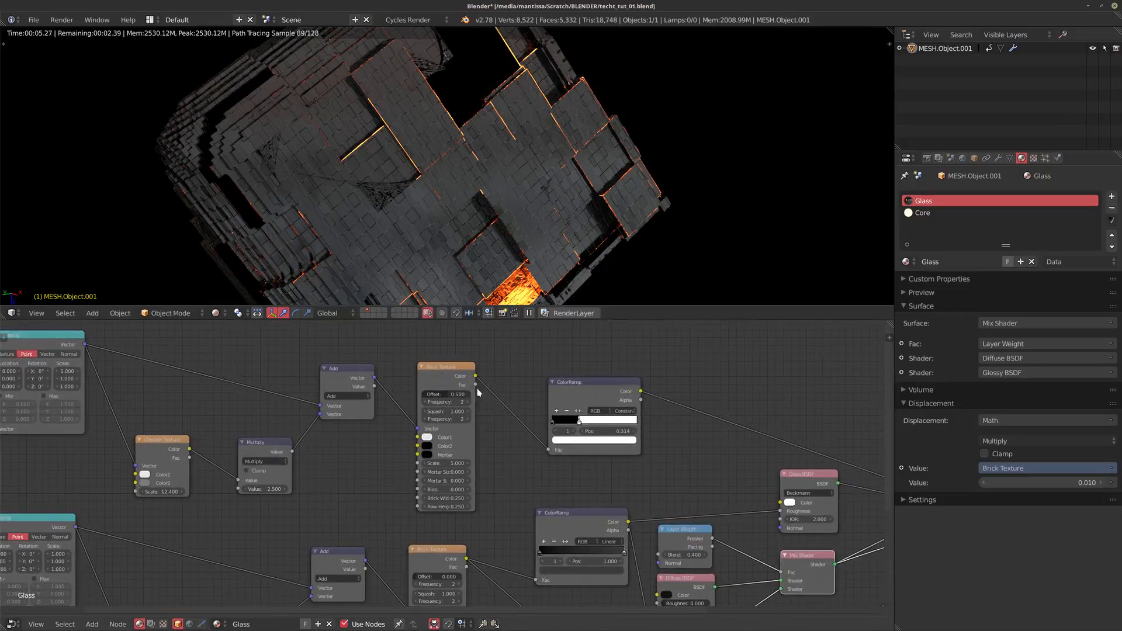
{"action": "middle_click_drag", "start_coordinate": [478, 390], "coordinate": [446, 376]}
{"action": "left_click", "coordinate": [417, 367], "text": "ctrl+shift"}
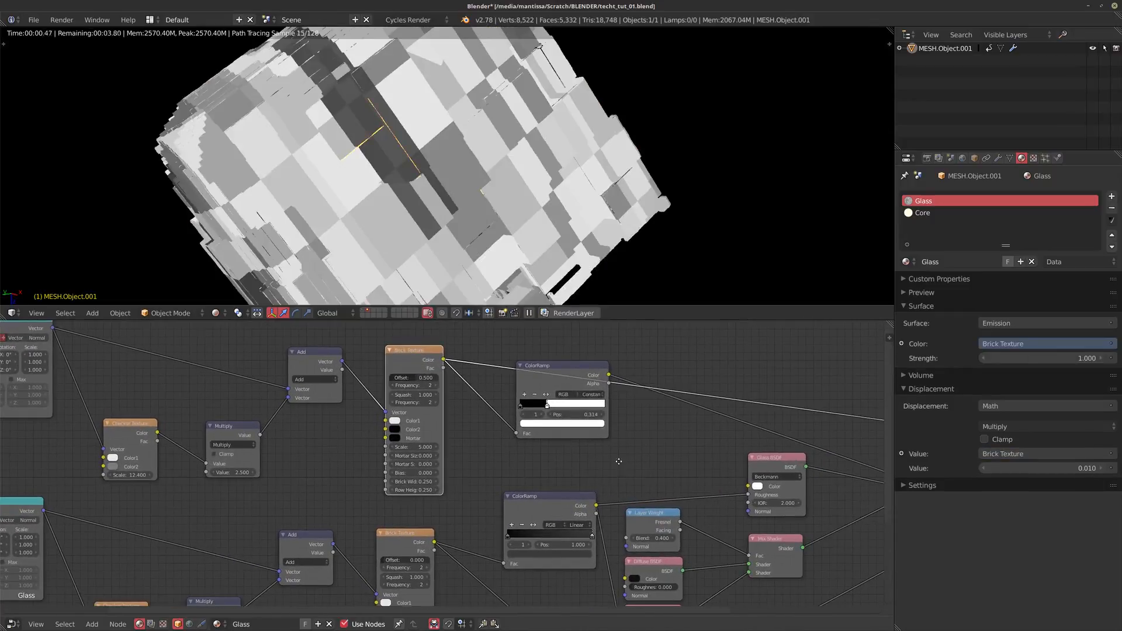
{"action": "middle_click_drag", "start_coordinate": [621, 458], "coordinate": [398, 408]}
{"action": "middle_click_drag", "start_coordinate": [316, 176], "coordinate": [363, 192]}
{"action": "scroll", "coordinate": [350, 365], "scroll_direction": "up", "scroll_amount": 3, "text": "shift"}
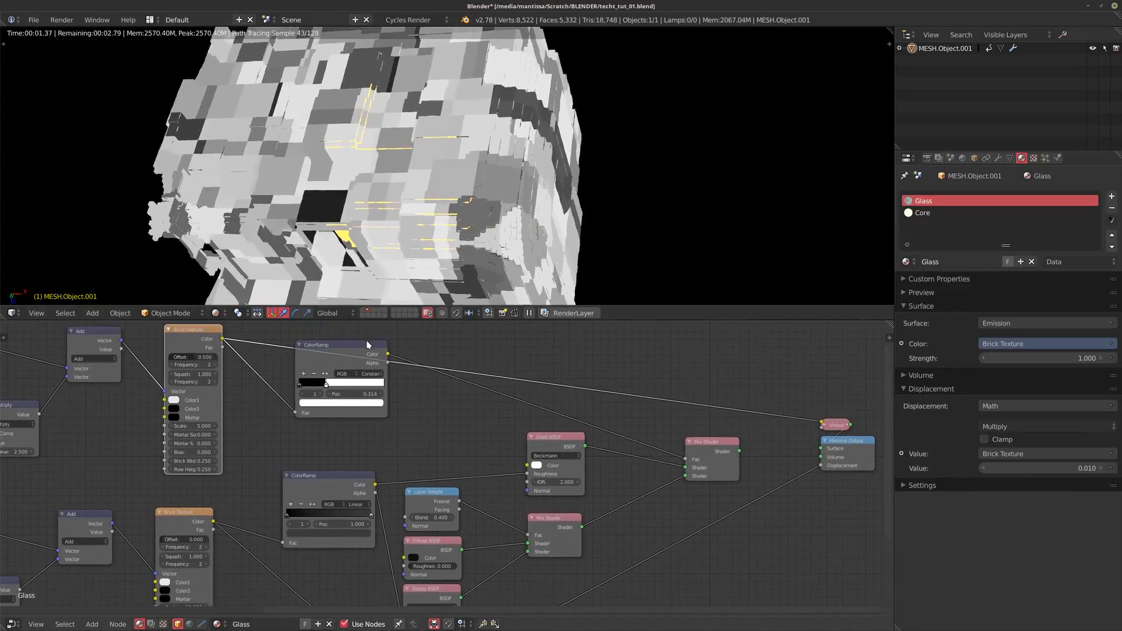
Step: Preview the constant ColorRamp fed by the scale 5 Brick Texture as a black-and-white mask on the box
{"action": "left_click", "coordinate": [358, 355], "text": "ctrl+shift"}
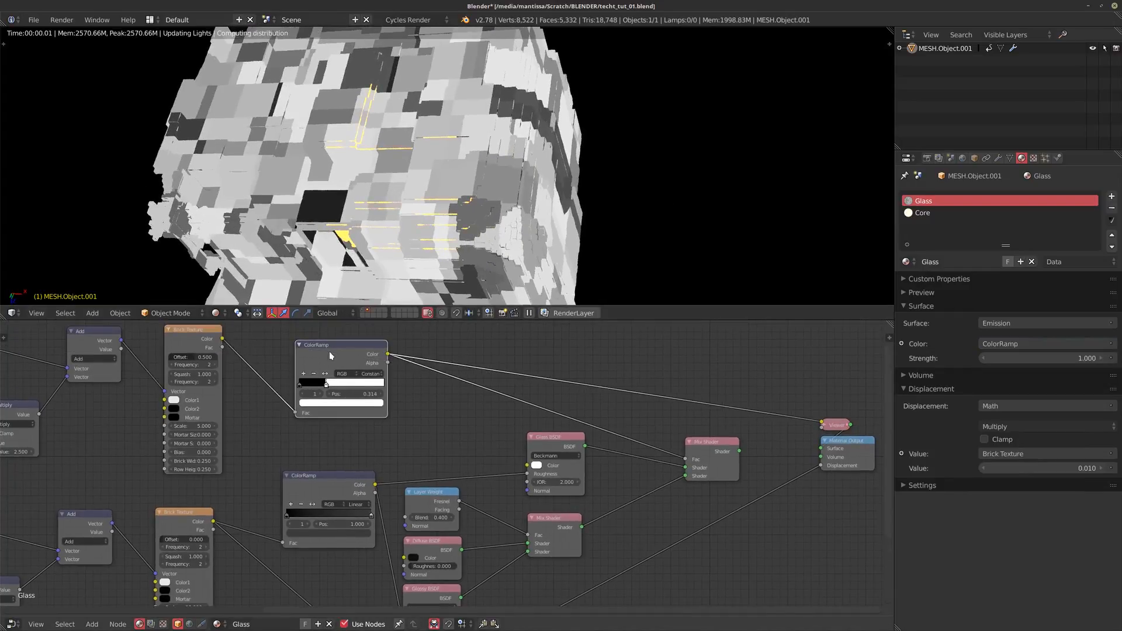
{"action": "middle_click_drag", "start_coordinate": [368, 234], "coordinate": [380, 222]}
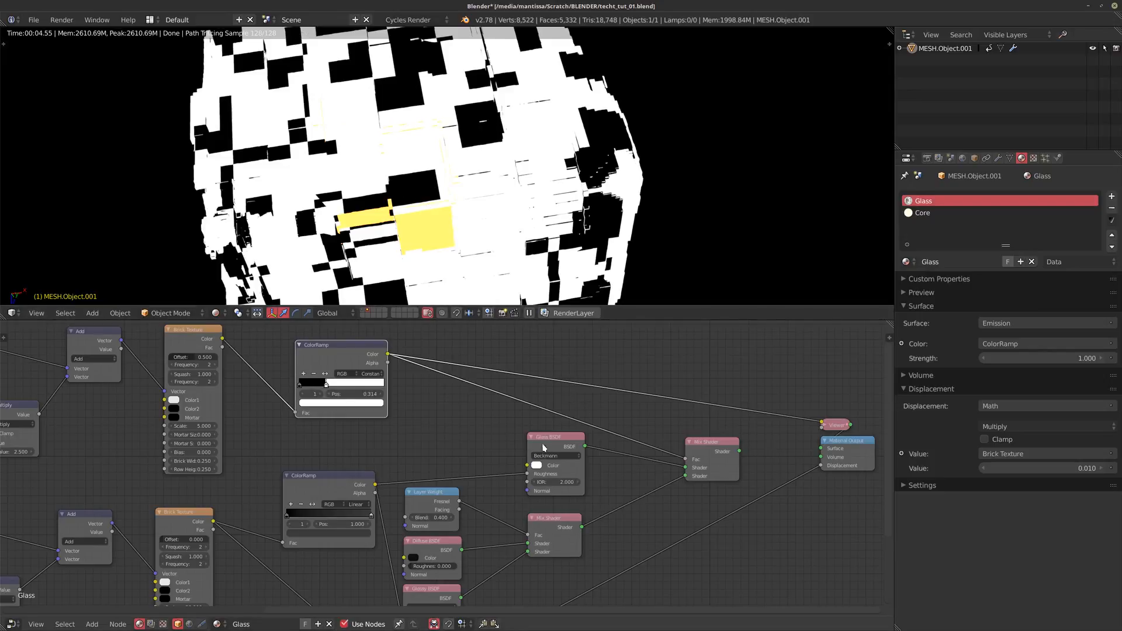
{"action": "middle_click_drag", "start_coordinate": [543, 449], "coordinate": [538, 418]}
Step: Preview the scale 30 Brick Texture's colour output on the box and inspect the nodes feeding its vector
{"action": "scroll", "coordinate": [388, 396], "scroll_direction": "down", "scroll_amount": 2}
{"action": "mouse_move", "coordinate": [395, 420]}
{"action": "middle_mouse_down"}
{"action": "mouse_move", "coordinate": [388, 396]}
{"action": "mouse_move", "coordinate": [381, 433]}
{"action": "mouse_move", "coordinate": [403, 406]}
{"action": "middle_mouse_up"}
{"action": "middle_click_drag", "start_coordinate": [264, 417], "coordinate": [448, 400]}
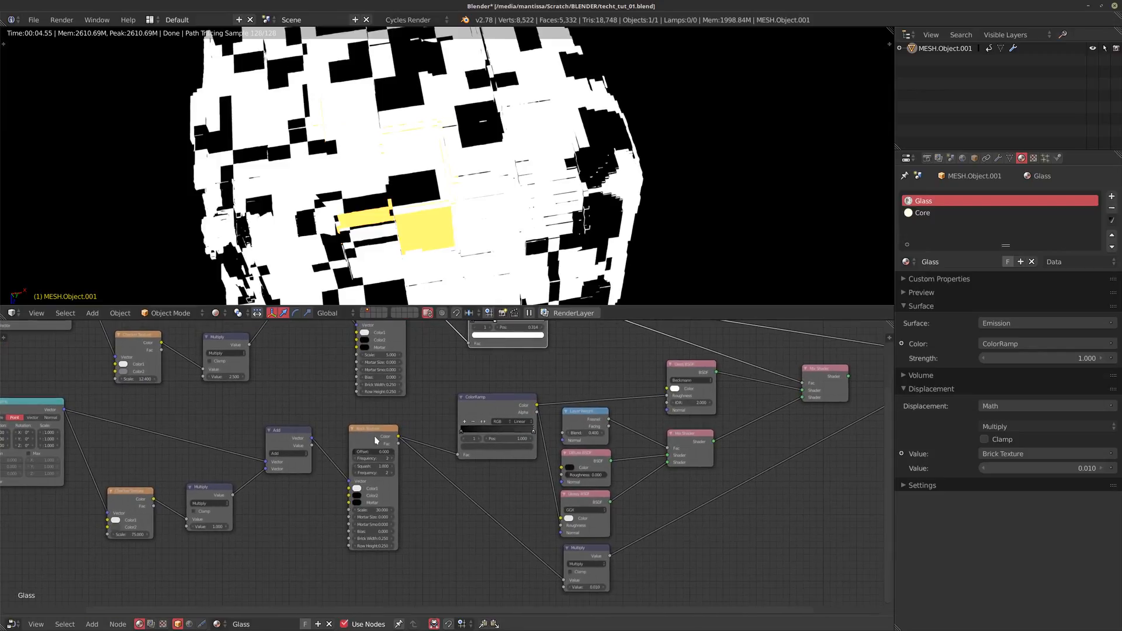
{"action": "left_click", "coordinate": [376, 440], "text": "ctrl+shift"}
{"action": "middle_click_drag", "start_coordinate": [376, 440], "coordinate": [391, 423]}
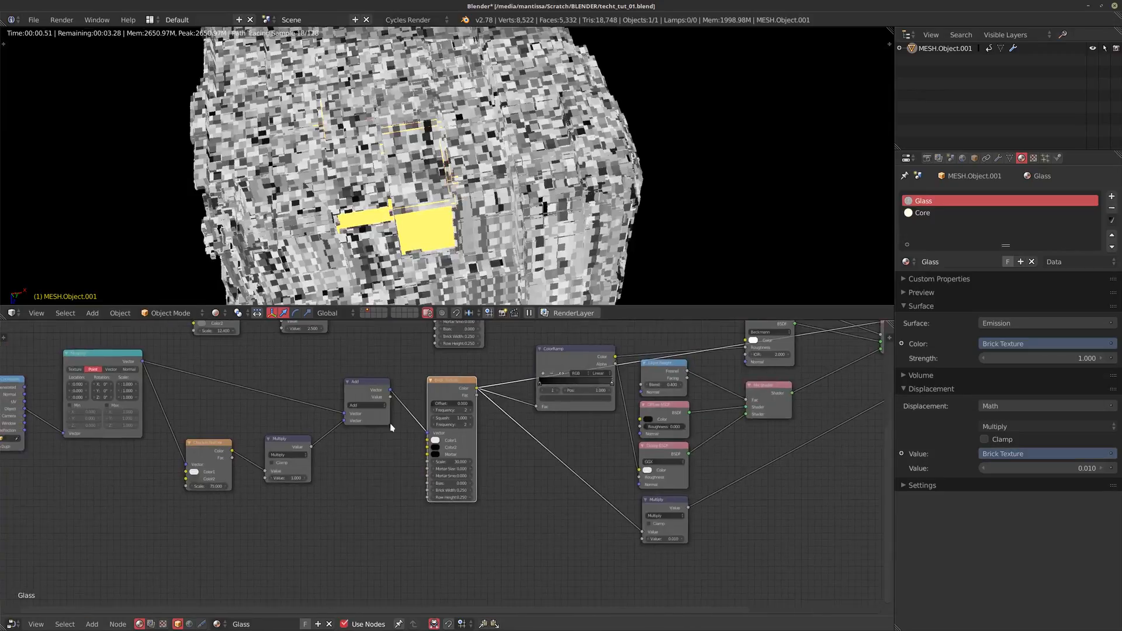
{"action": "scroll", "coordinate": [465, 459], "scroll_direction": "up", "scroll_amount": 1}
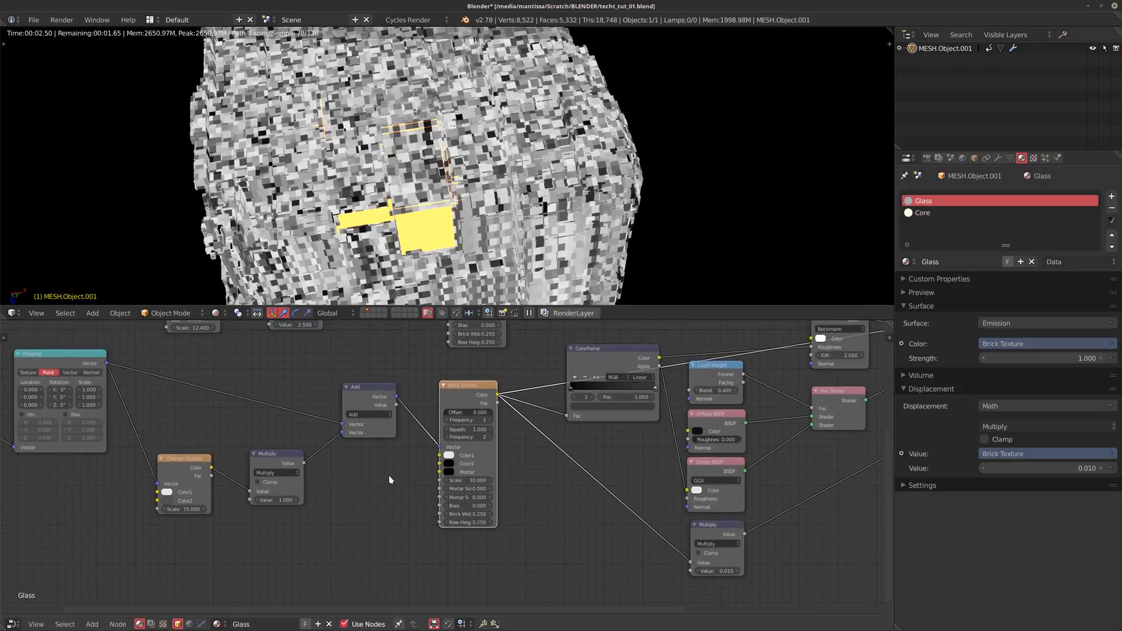
{"action": "middle_click_drag", "start_coordinate": [356, 447], "coordinate": [341, 467]}
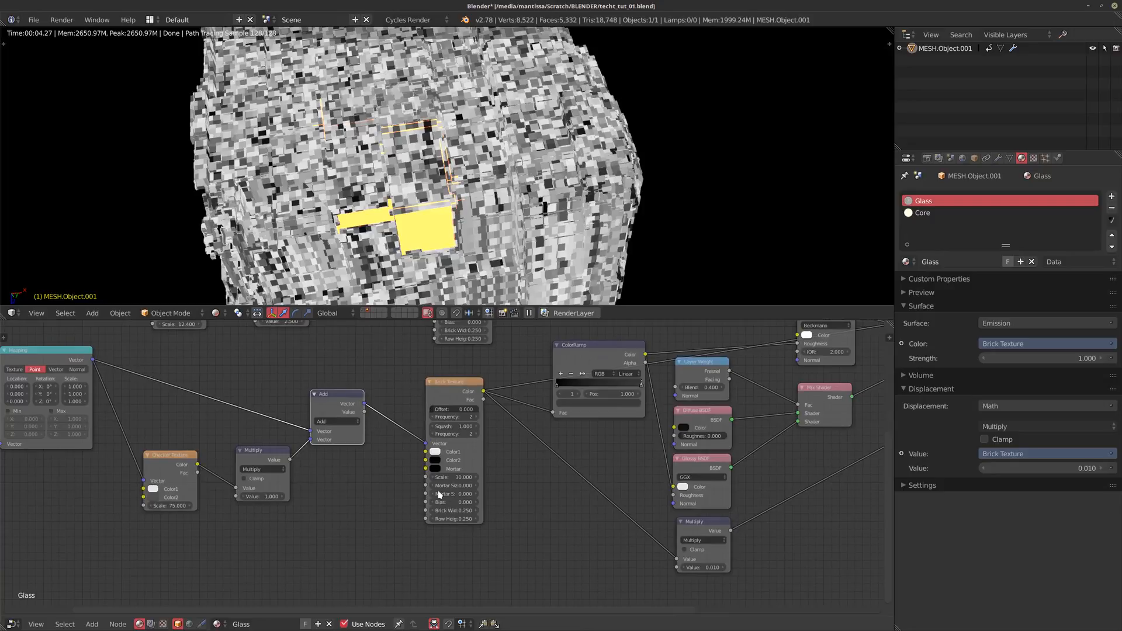
Step: Move the scale 30 Brick Texture node slightly closer to its Add node
{"action": "left_click_drag", "start_coordinate": [458, 389], "coordinate": [433, 396]}
{"action": "middle_click_drag", "start_coordinate": [499, 423], "coordinate": [446, 435]}
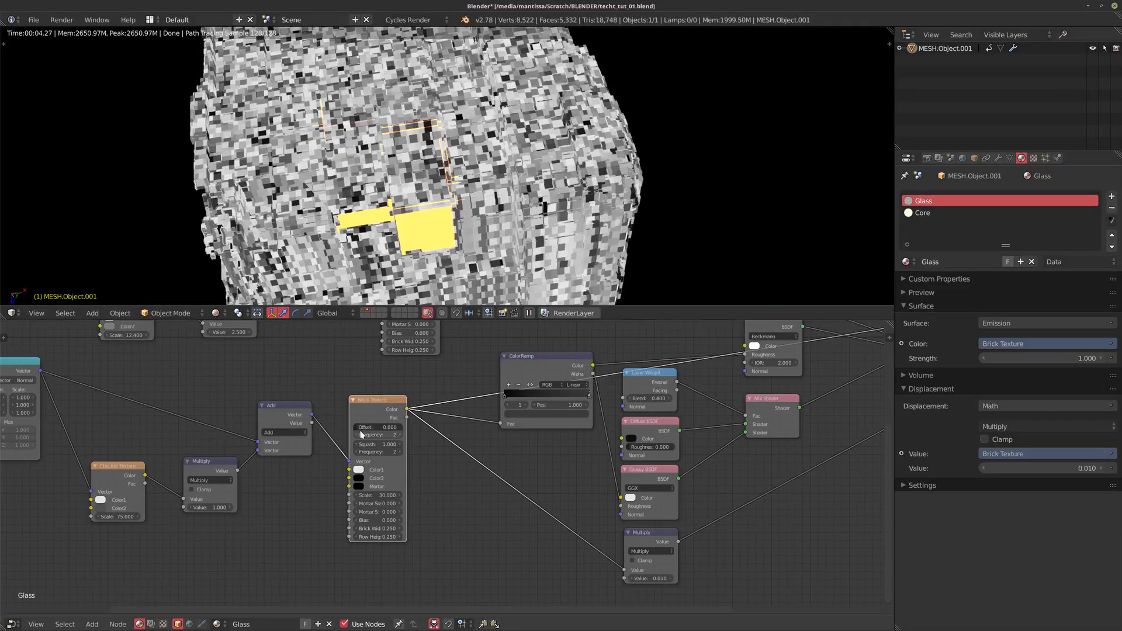
Step: Preview the linear ColorRamp fed by the scale 30 Brick Texture on the box
{"action": "middle_click_drag", "start_coordinate": [453, 412], "coordinate": [349, 434]}
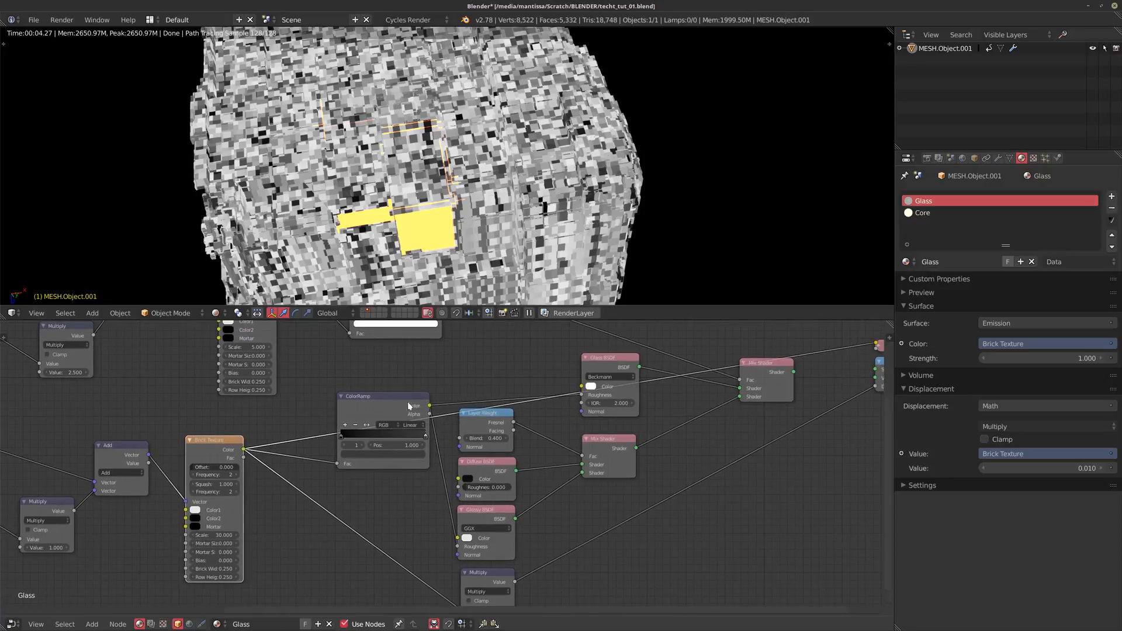
{"action": "left_click", "coordinate": [377, 408], "text": "ctrl+shift"}
{"action": "middle_click_drag", "start_coordinate": [626, 454], "coordinate": [565, 438]}
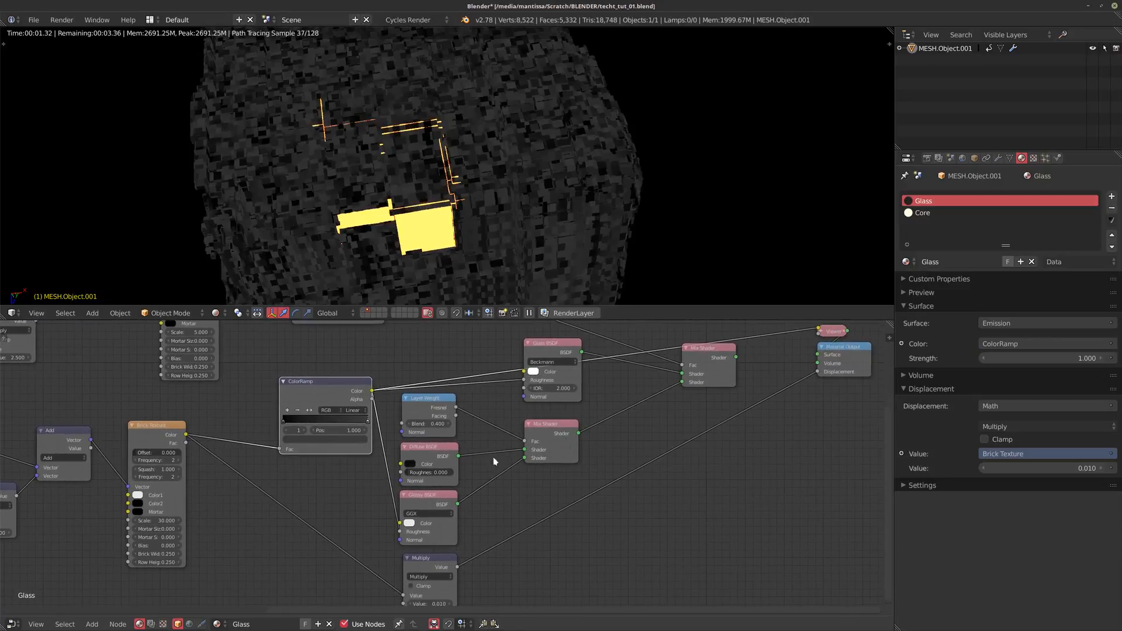
Step: Preview the Mix Shader that blends the Diffuse and Glossy BSDFs on the box and inspect it from several angles
{"action": "left_click", "coordinate": [550, 437], "text": "ctrl+shift"}
{"action": "middle_click_drag", "start_coordinate": [493, 180], "coordinate": [358, 223]}
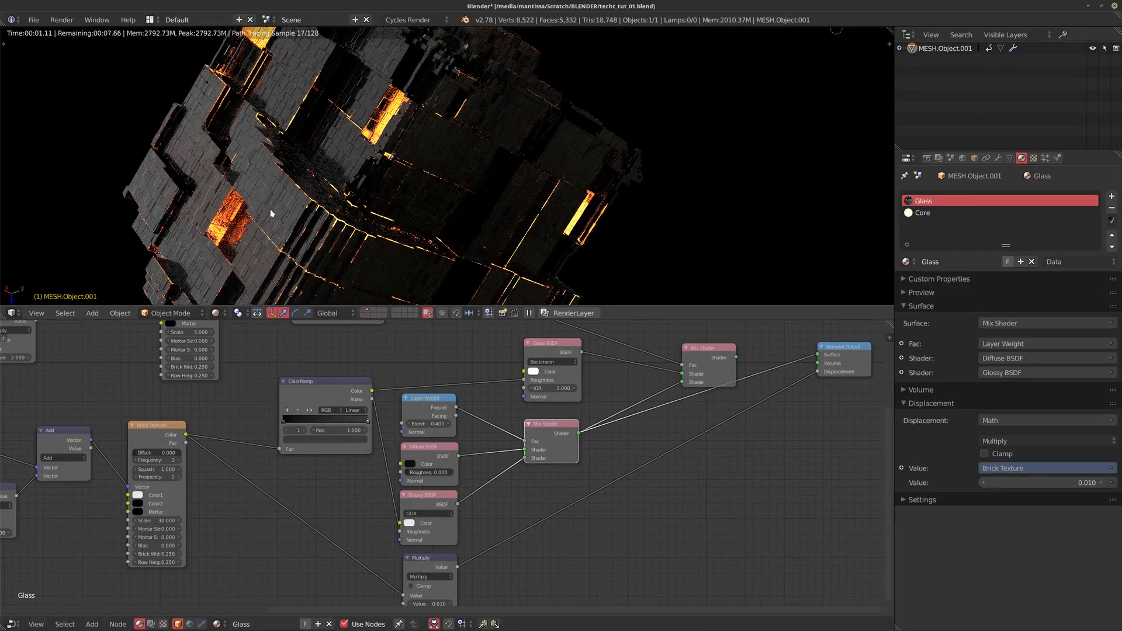
{"action": "middle_click_drag", "start_coordinate": [272, 212], "coordinate": [274, 203]}
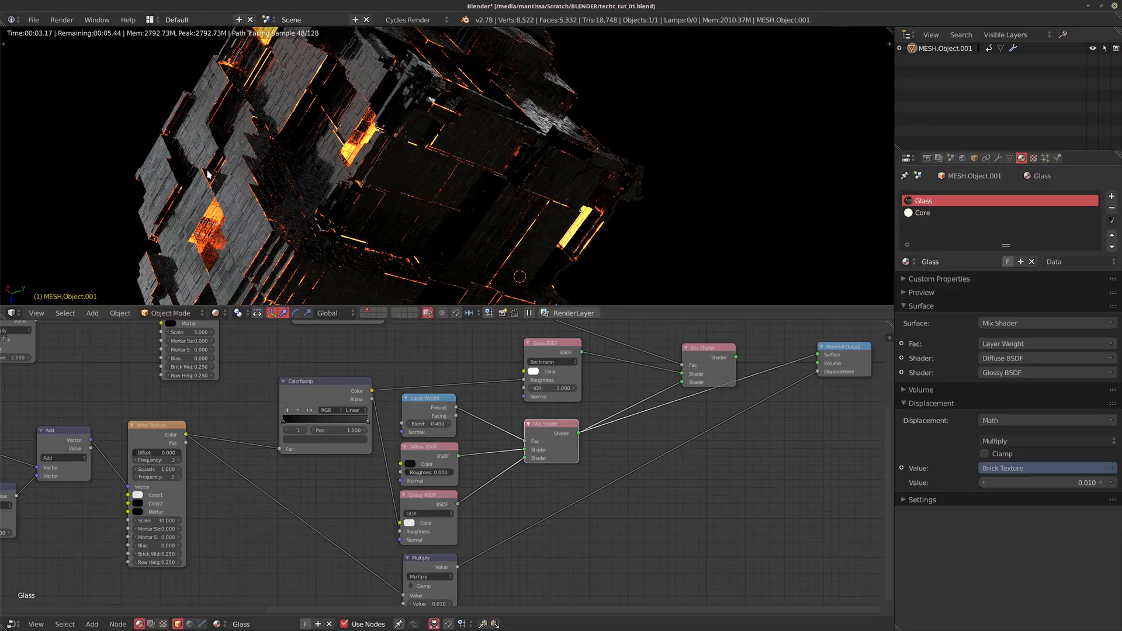
{"action": "middle_click_drag", "start_coordinate": [589, 411], "coordinate": [493, 386]}
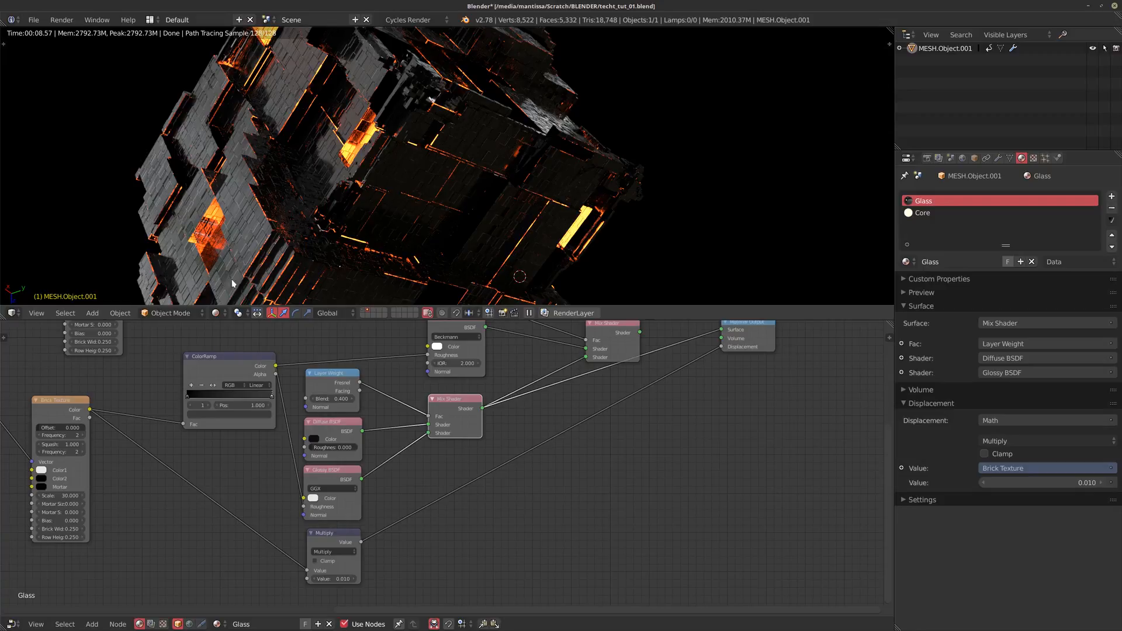
{"action": "mouse_move", "coordinate": [463, 176]}
{"action": "middle_mouse_down"}
{"action": "mouse_move", "coordinate": [373, 197]}
{"action": "mouse_move", "coordinate": [369, 180]}
{"action": "mouse_move", "coordinate": [399, 191]}
{"action": "middle_mouse_up"}
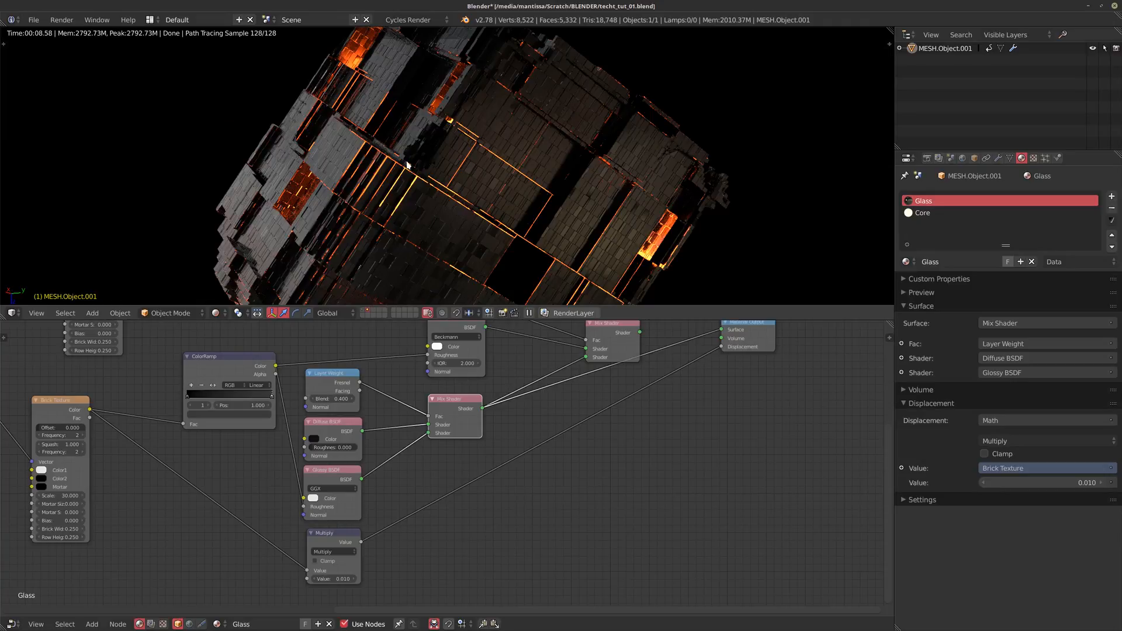
{"action": "middle_click_drag", "start_coordinate": [407, 165], "coordinate": [425, 178]}
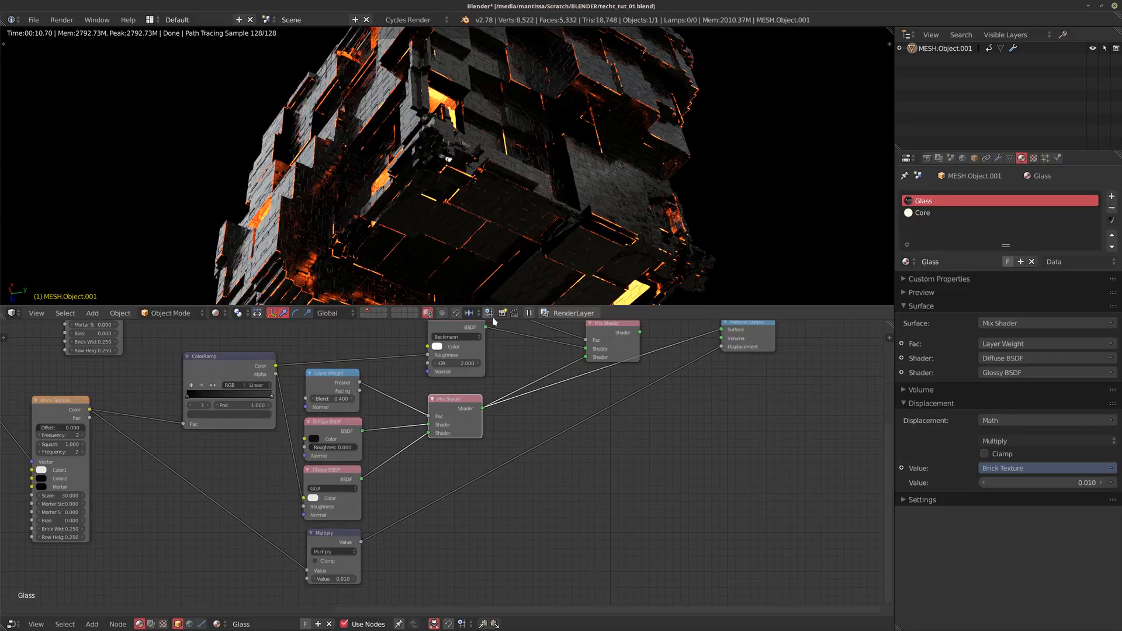
Step: Move the linear ColorRamp node slightly closer to the scale 30 Brick Texture
{"action": "left_click_drag", "start_coordinate": [239, 369], "coordinate": [226, 373]}
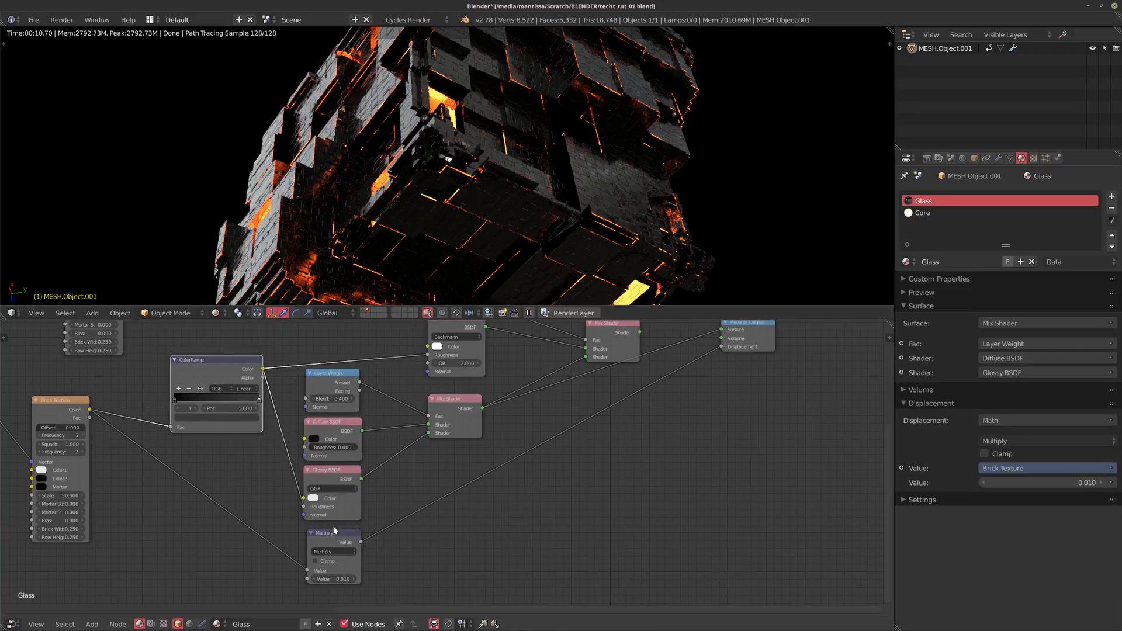
{"action": "middle_click_drag", "start_coordinate": [415, 541], "coordinate": [428, 536]}
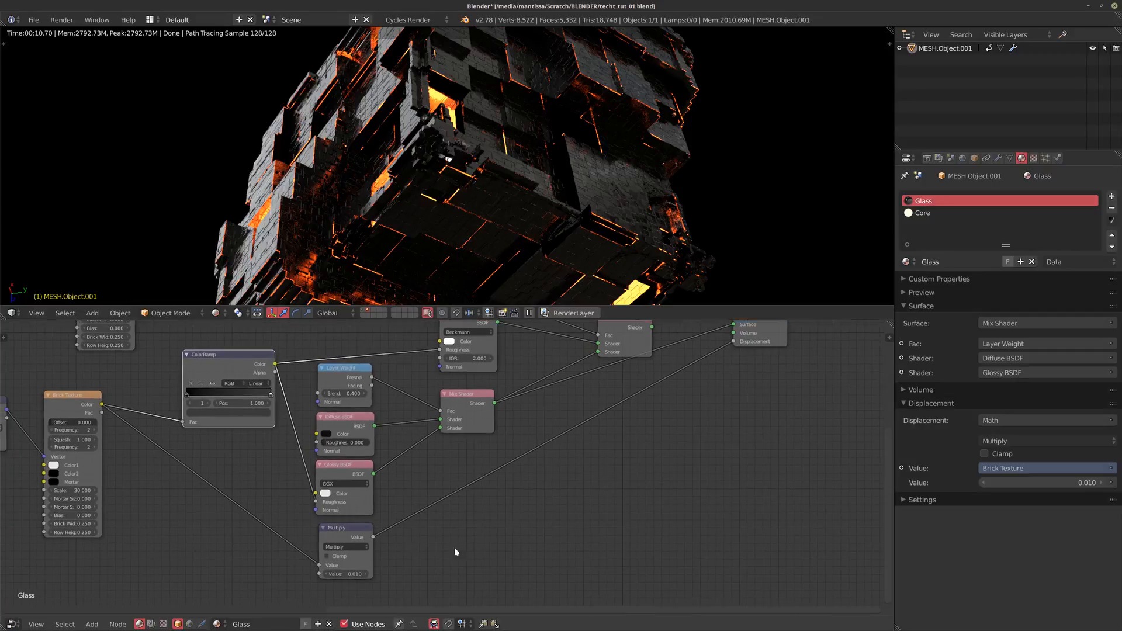
Step: Connect the final Mix Shader, combining glass with the diffuse-glossy mix, to the material's surface output and inspect the box up close
{"action": "middle_click_drag", "start_coordinate": [361, 161], "coordinate": [396, 189]}
{"action": "middle_click_drag", "start_coordinate": [397, 189], "coordinate": [411, 194]}
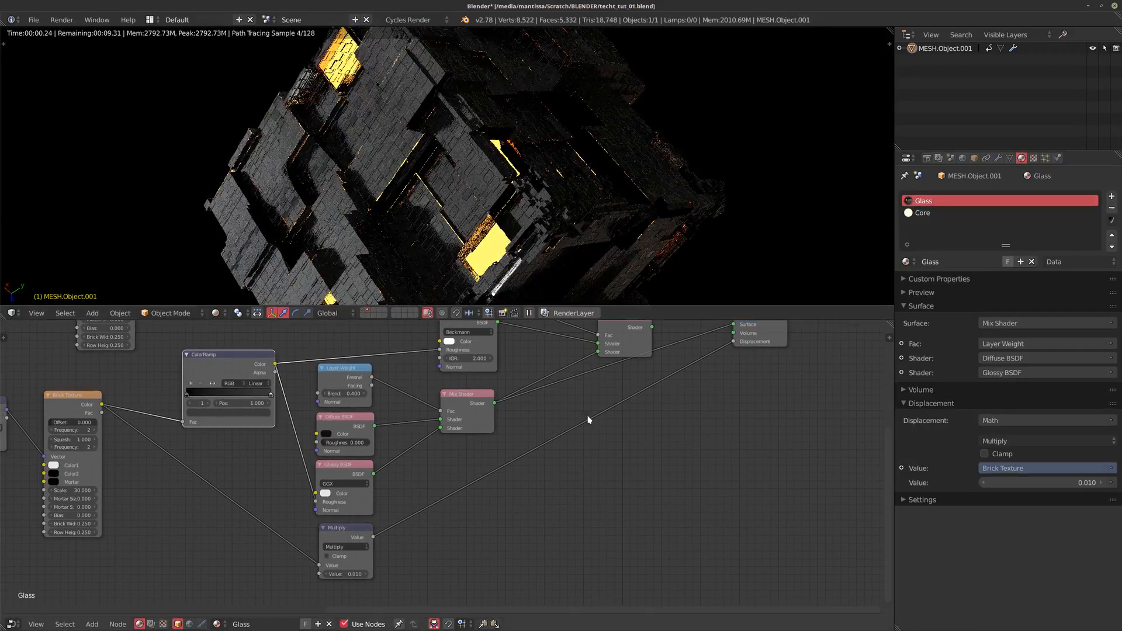
{"action": "middle_click_drag", "start_coordinate": [589, 419], "coordinate": [591, 436]}
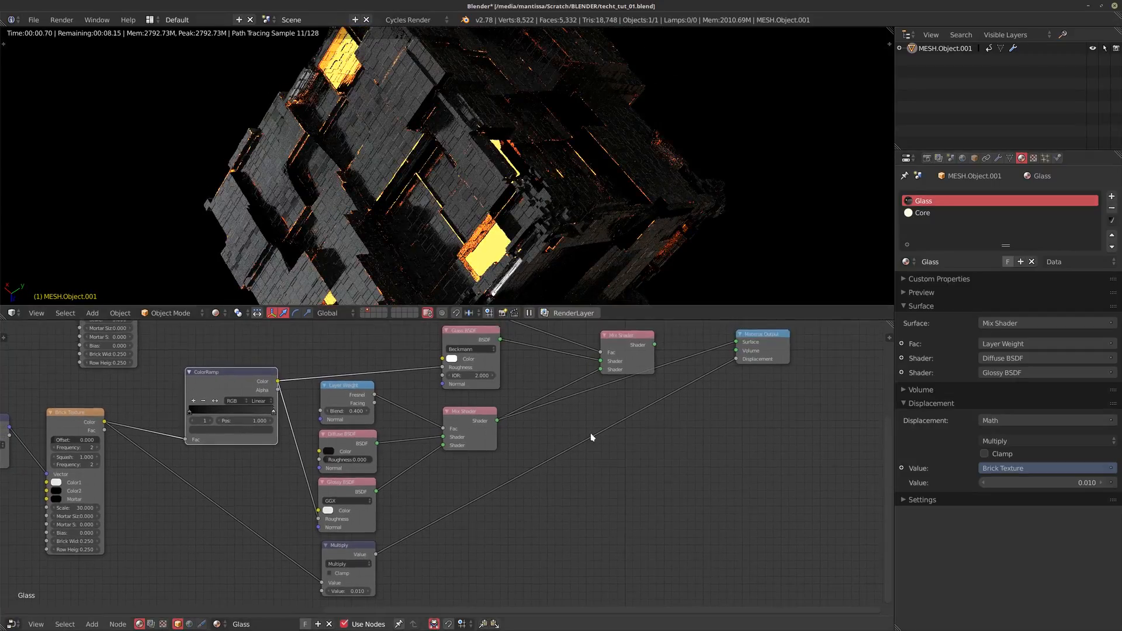
{"action": "scroll", "coordinate": [591, 436], "scroll_direction": "down", "scroll_amount": 2}
{"action": "left_click", "coordinate": [636, 374], "text": "ctrl+shift"}
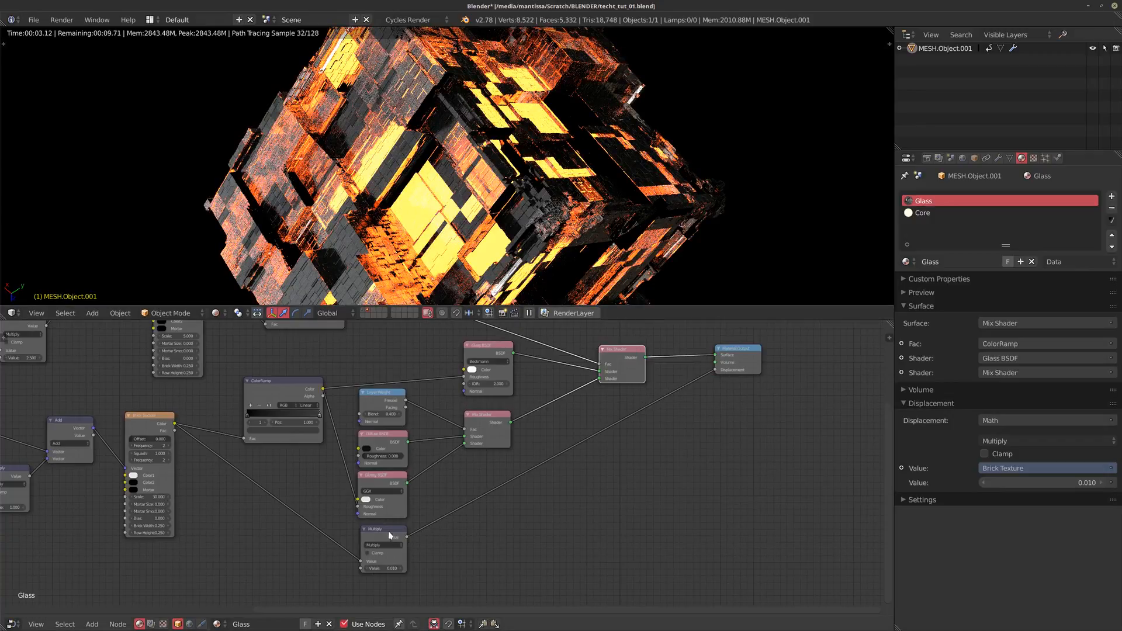
{"action": "middle_click_drag", "start_coordinate": [526, 122], "coordinate": [657, 200]}
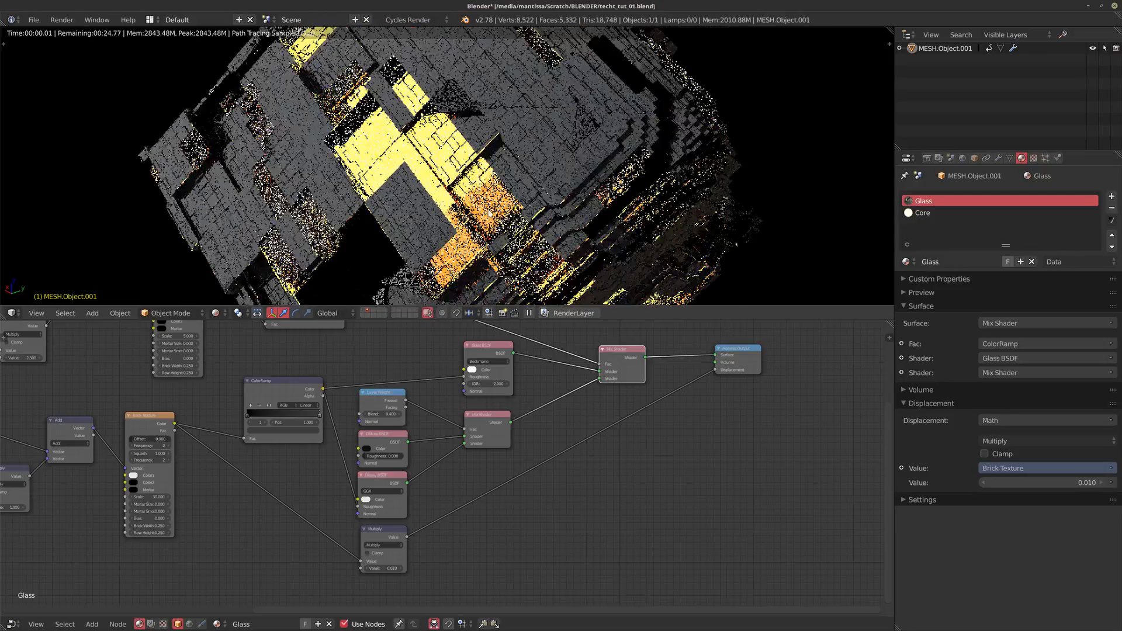
{"action": "scroll", "coordinate": [495, 212], "scroll_direction": "up", "scroll_amount": 4}
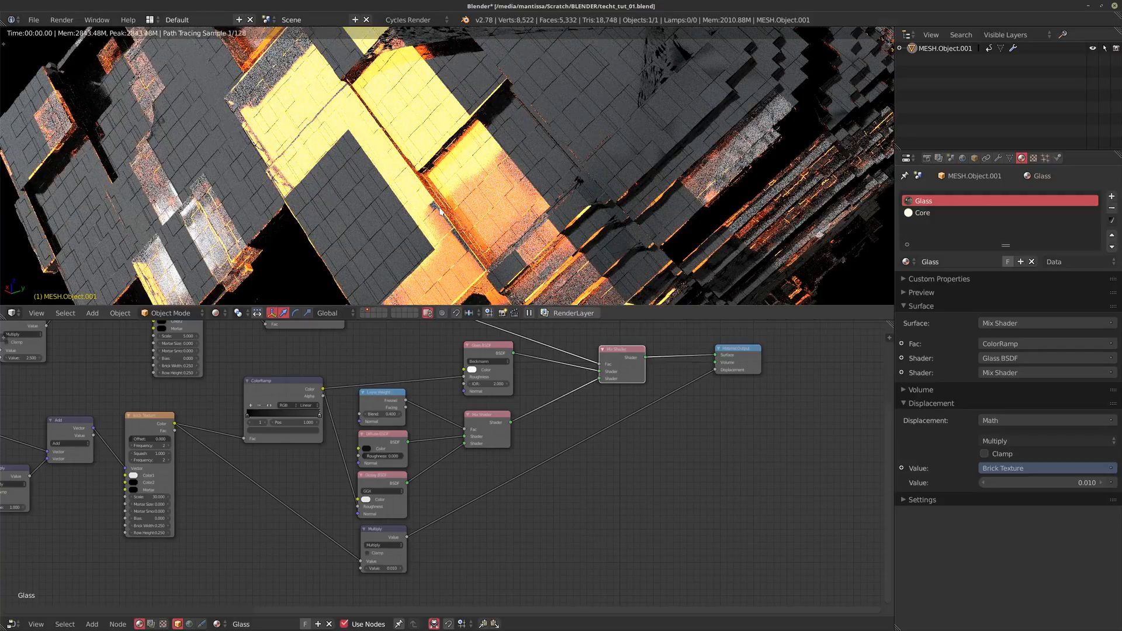
{"action": "scroll", "coordinate": [447, 215], "scroll_direction": "down", "scroll_amount": 4}
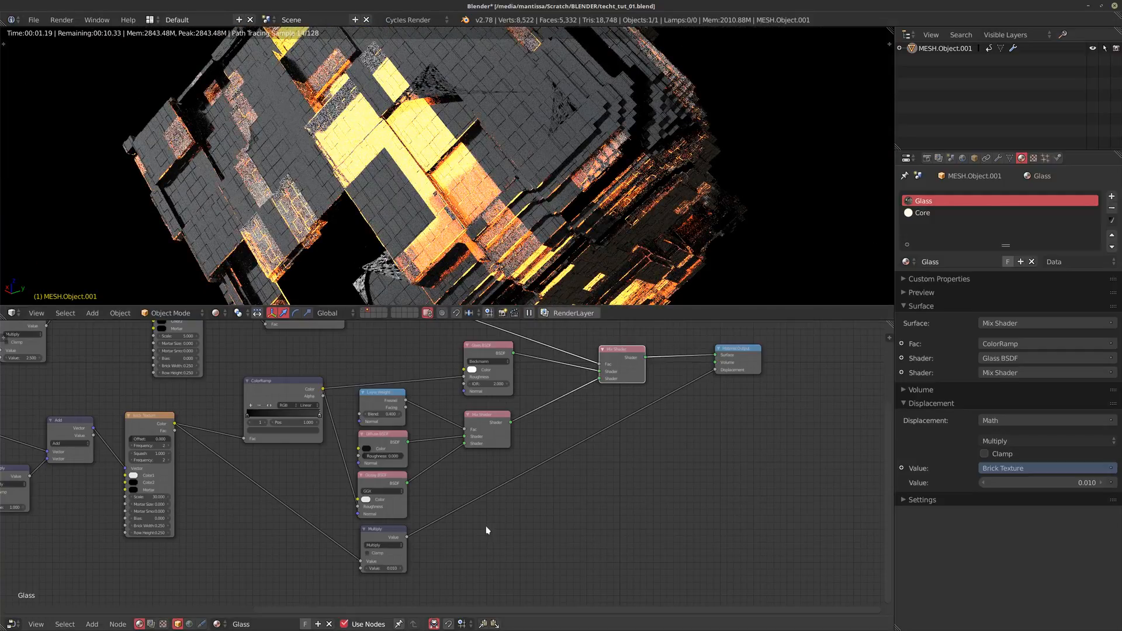
Step: Set the displacement Multiply node's value to 0.5 and inspect the brick relief on the box
{"action": "left_click", "coordinate": [382, 568]}
{"action": "type", "text": ".5"}
{"action": "key", "text": "Return"}
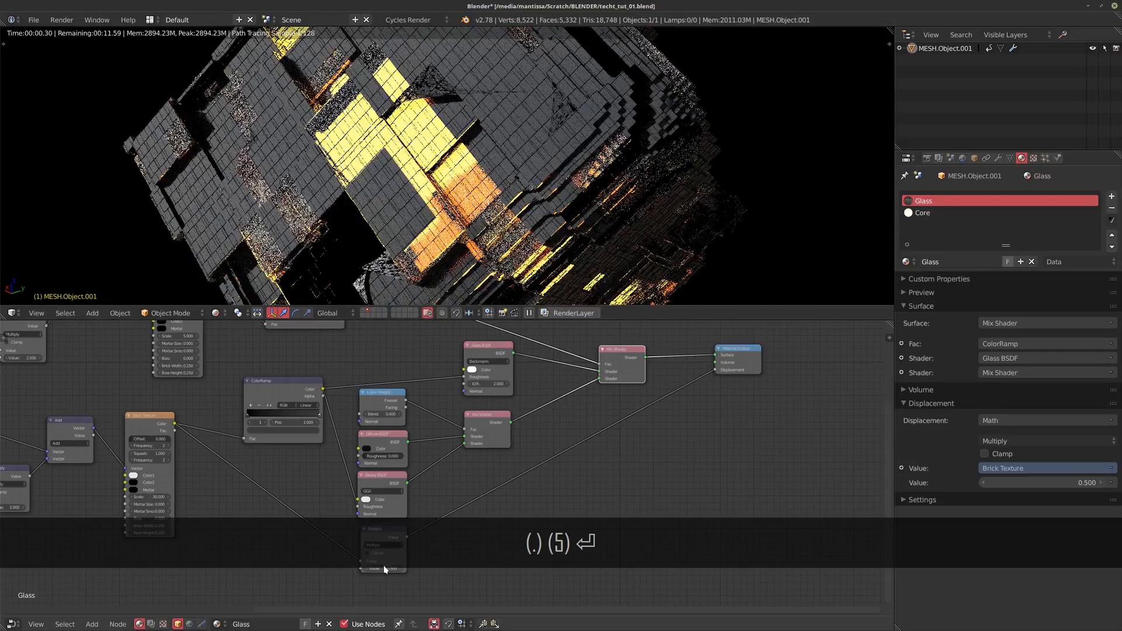
{"action": "middle_click_drag", "start_coordinate": [493, 178], "coordinate": [570, 239]}
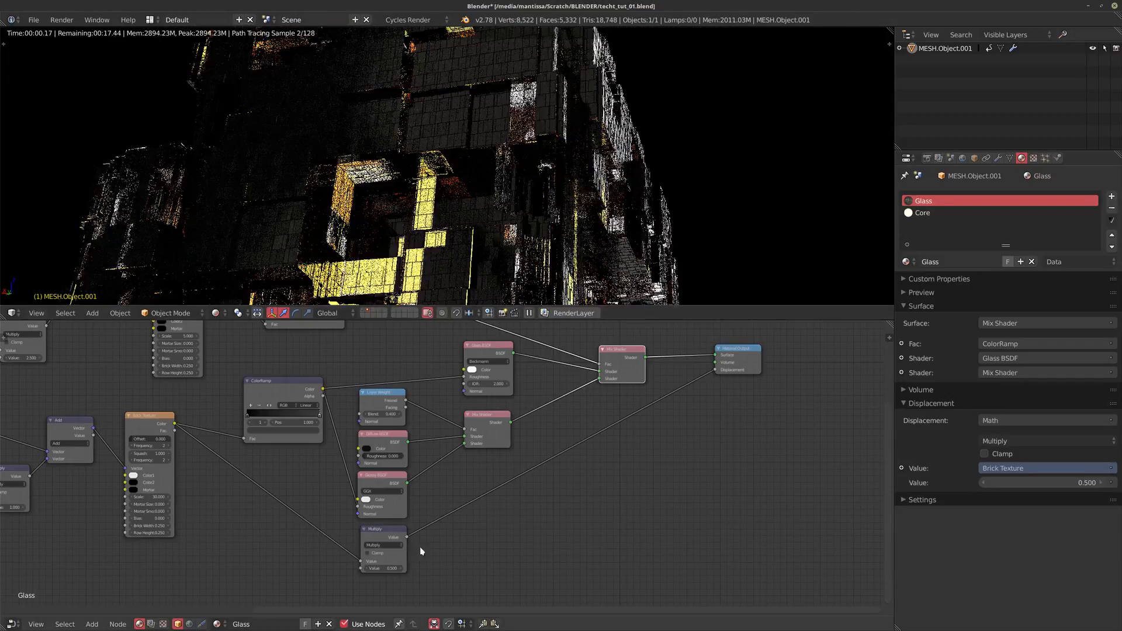
Step: Set the displacement Multiply node's value to 0.01 and inspect the box surface from several angles
{"action": "left_click", "coordinate": [382, 568]}
{"action": "type", "text": ".01"}
{"action": "key", "text": "Return"}
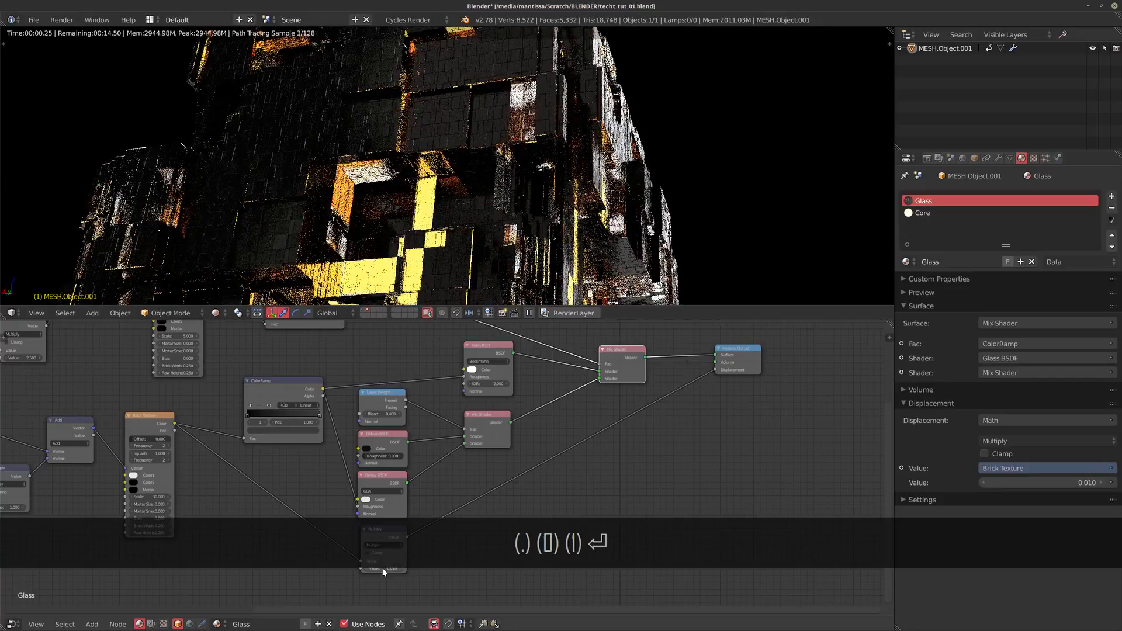
{"action": "middle_click_drag", "start_coordinate": [444, 175], "coordinate": [532, 173]}
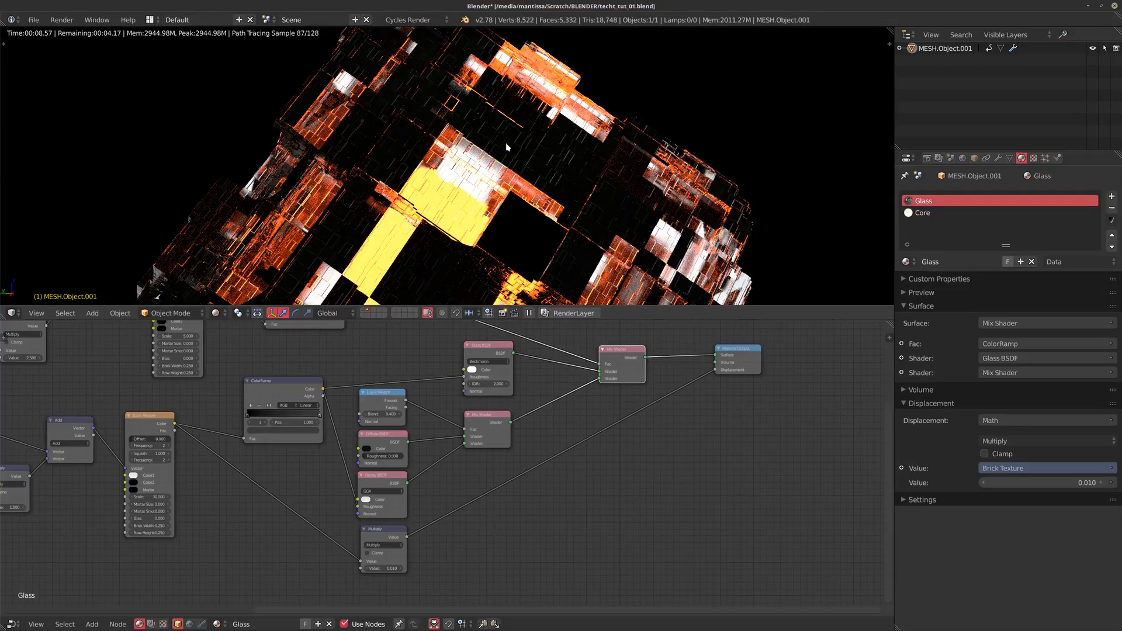
{"action": "middle_click_drag", "start_coordinate": [506, 147], "coordinate": [405, 116]}
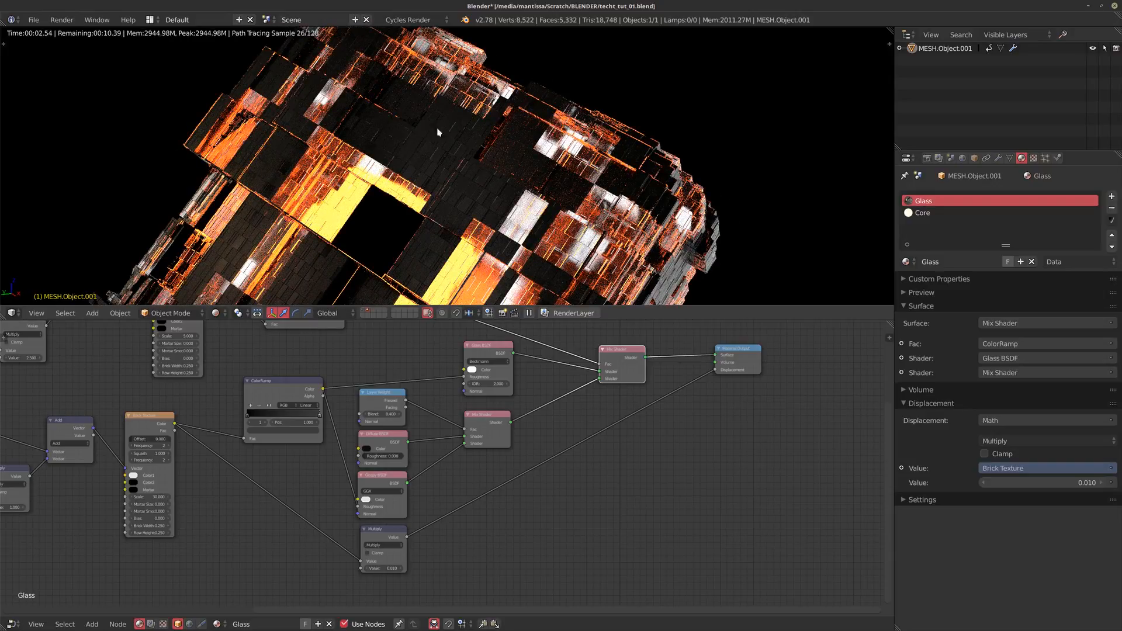
{"action": "middle_click_drag", "start_coordinate": [613, 158], "coordinate": [338, 201]}
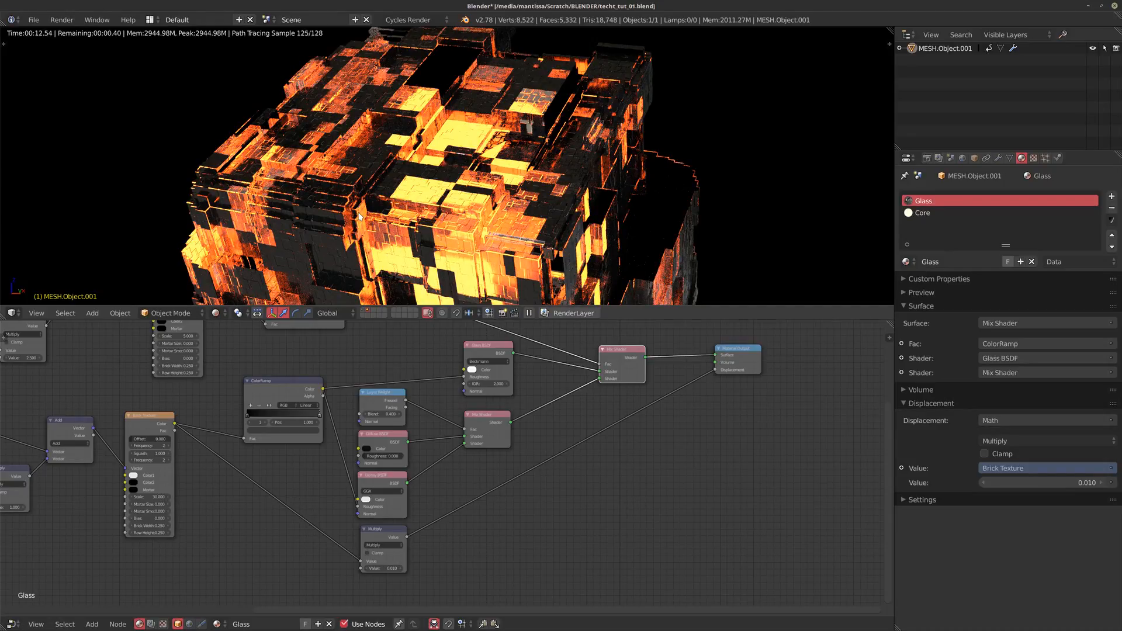
Step: Shift the displacement Multiply node slightly away from the Glossy BSDF and view the box from other sides
{"action": "left_click_drag", "start_coordinate": [374, 532], "coordinate": [377, 536]}
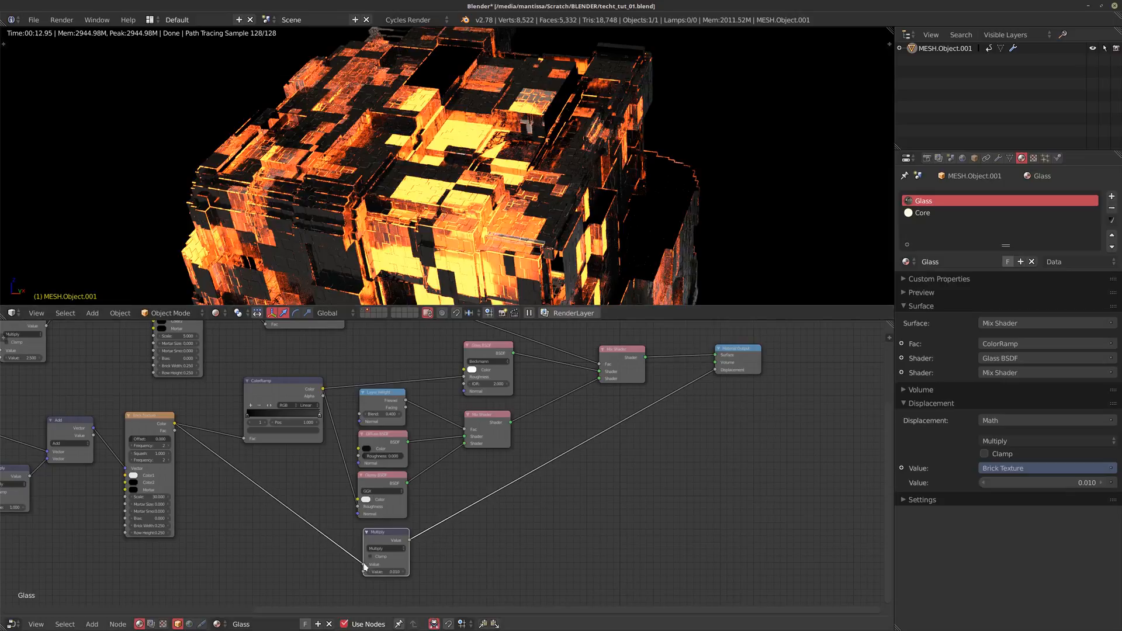
{"action": "middle_click_drag", "start_coordinate": [433, 175], "coordinate": [483, 179]}
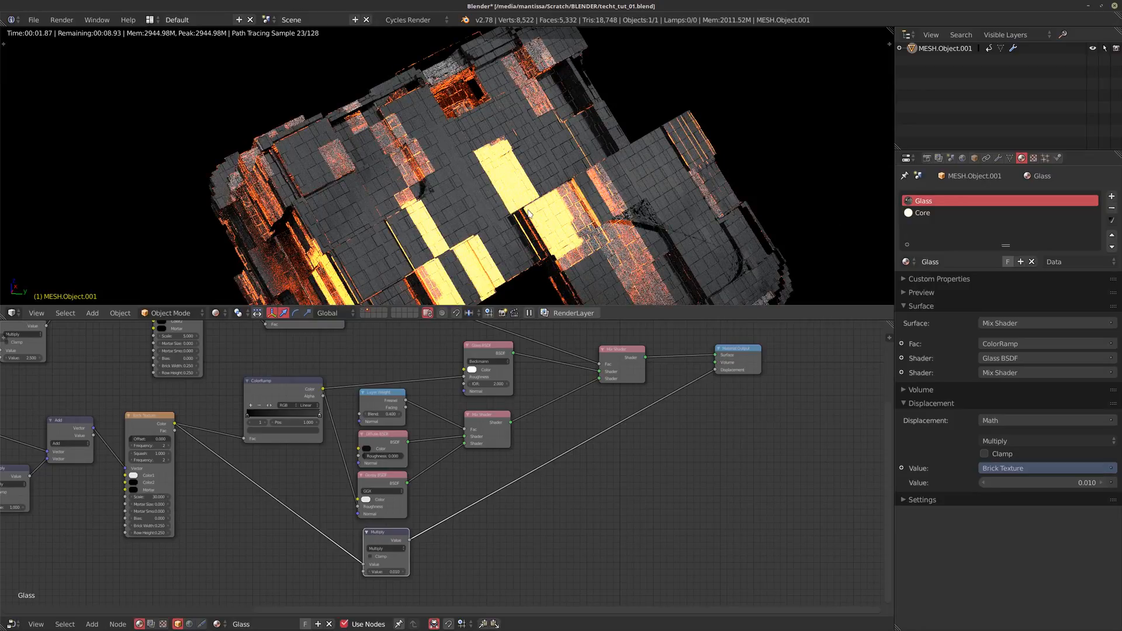
{"action": "middle_click_drag", "start_coordinate": [465, 204], "coordinate": [691, 204]}
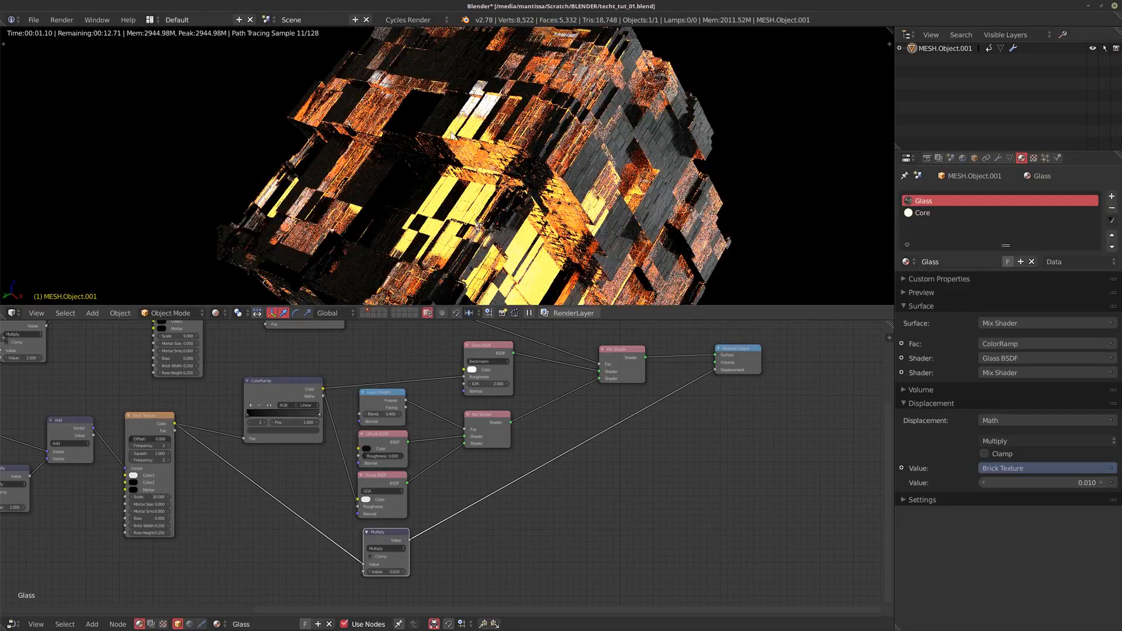
Step: Review the complete Glass node tree with both Brick Texture branches and compare it with the rendered box
{"action": "scroll", "coordinate": [421, 393], "scroll_direction": "down", "scroll_amount": 3}
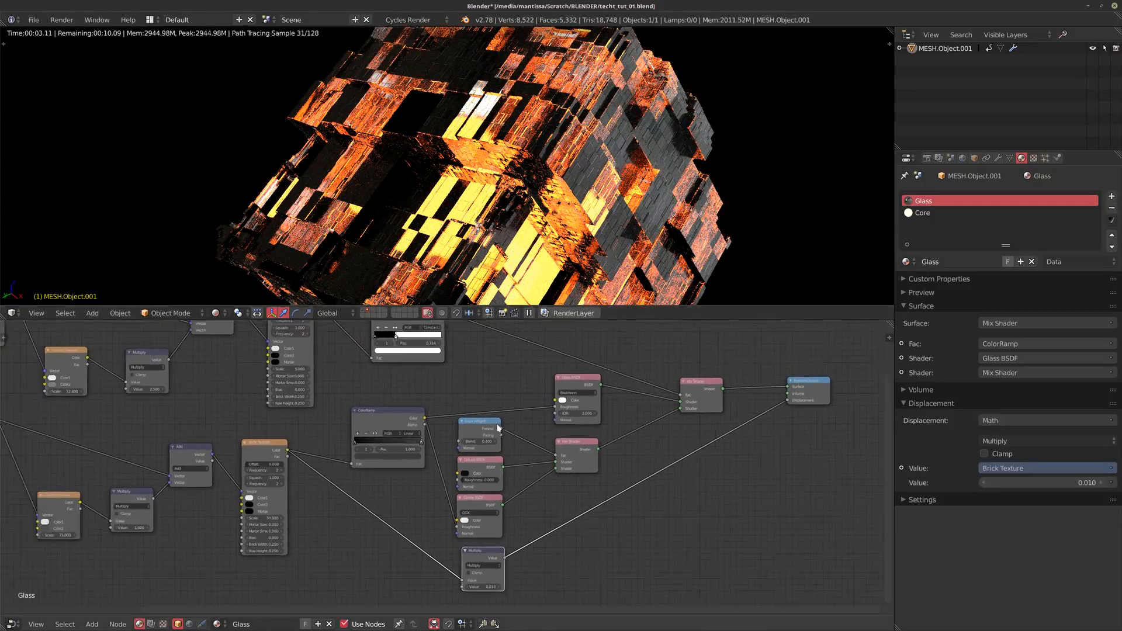
{"action": "middle_click_drag", "start_coordinate": [498, 433], "coordinate": [498, 433]}
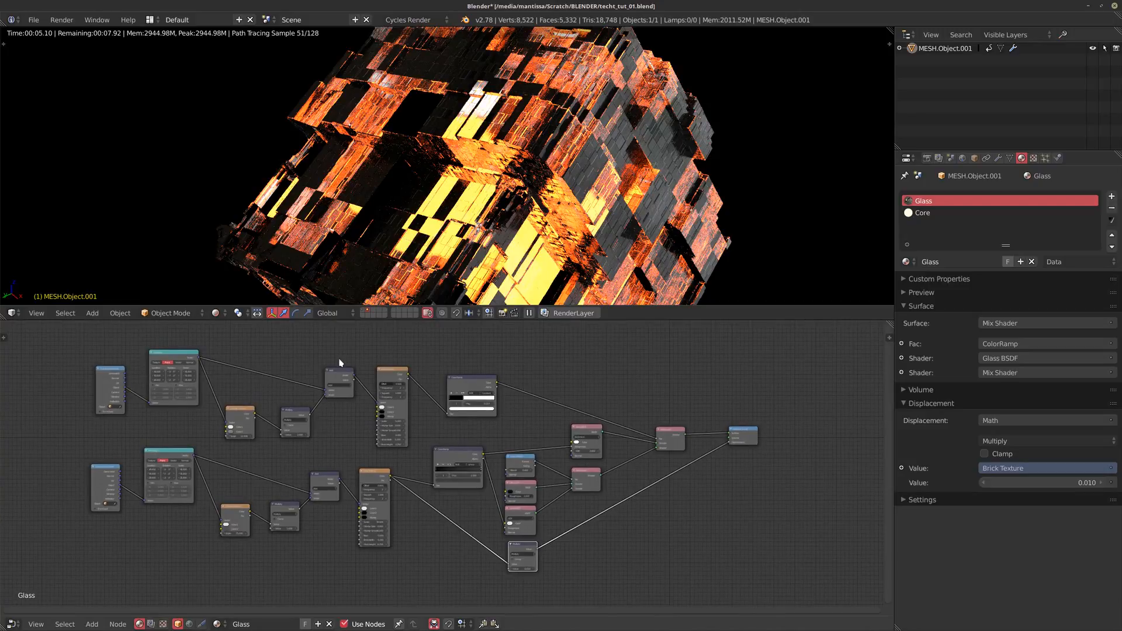
{"action": "scroll", "coordinate": [365, 403], "scroll_direction": "up", "scroll_amount": 2}
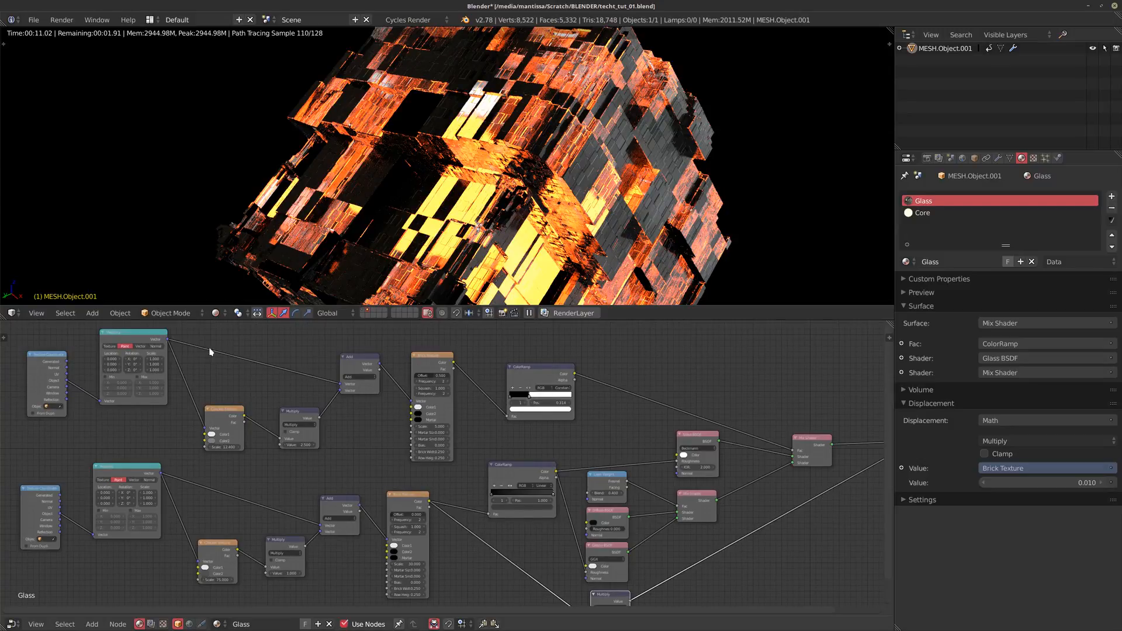
{"action": "scroll", "coordinate": [396, 379], "scroll_direction": "down", "scroll_amount": 4}
{"action": "scroll", "coordinate": [409, 388], "scroll_direction": "up", "scroll_amount": 3}
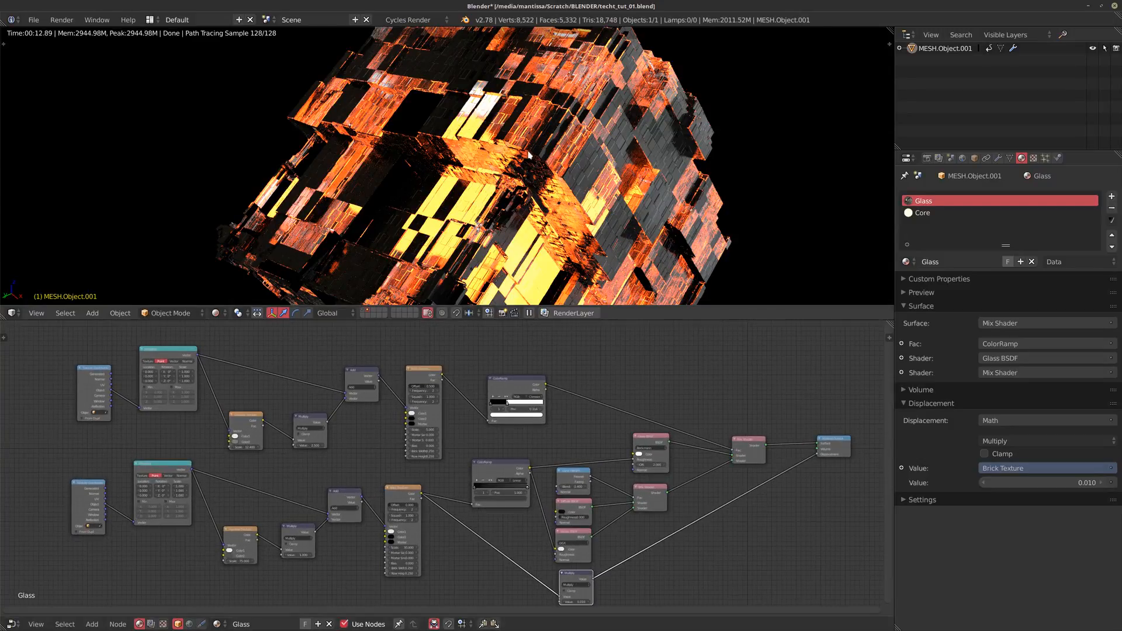
{"action": "mouse_move", "coordinate": [515, 191]}
{"action": "middle_mouse_down"}
{"action": "mouse_move", "coordinate": [389, 194]}
{"action": "mouse_move", "coordinate": [501, 192]}
{"action": "middle_mouse_up"}
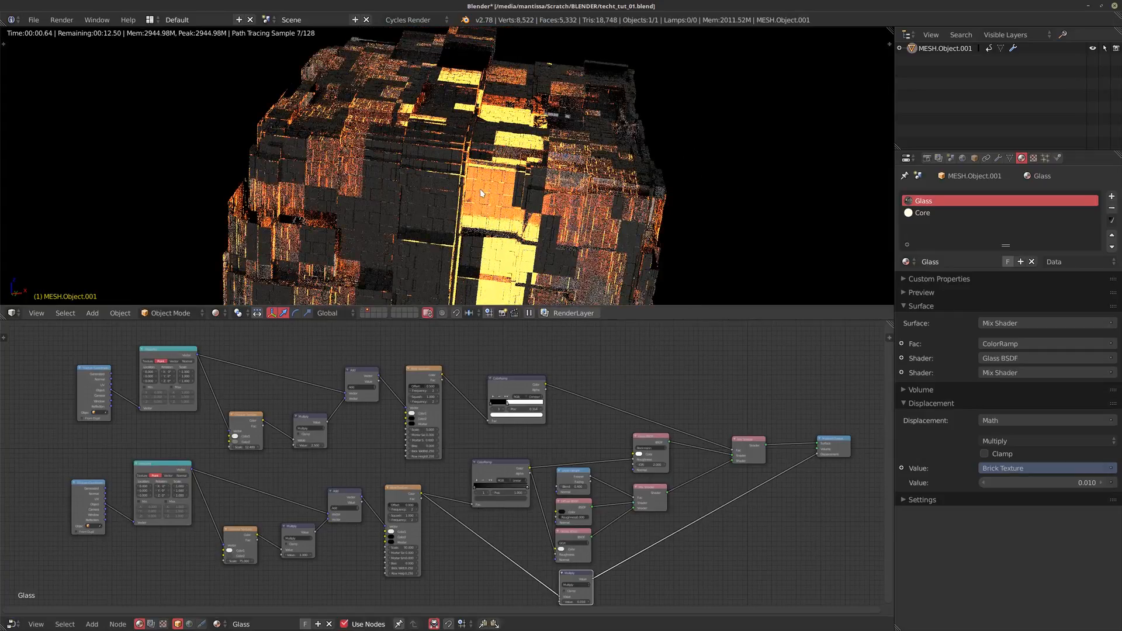
{"action": "middle_click_drag", "start_coordinate": [640, 182], "coordinate": [358, 194]}
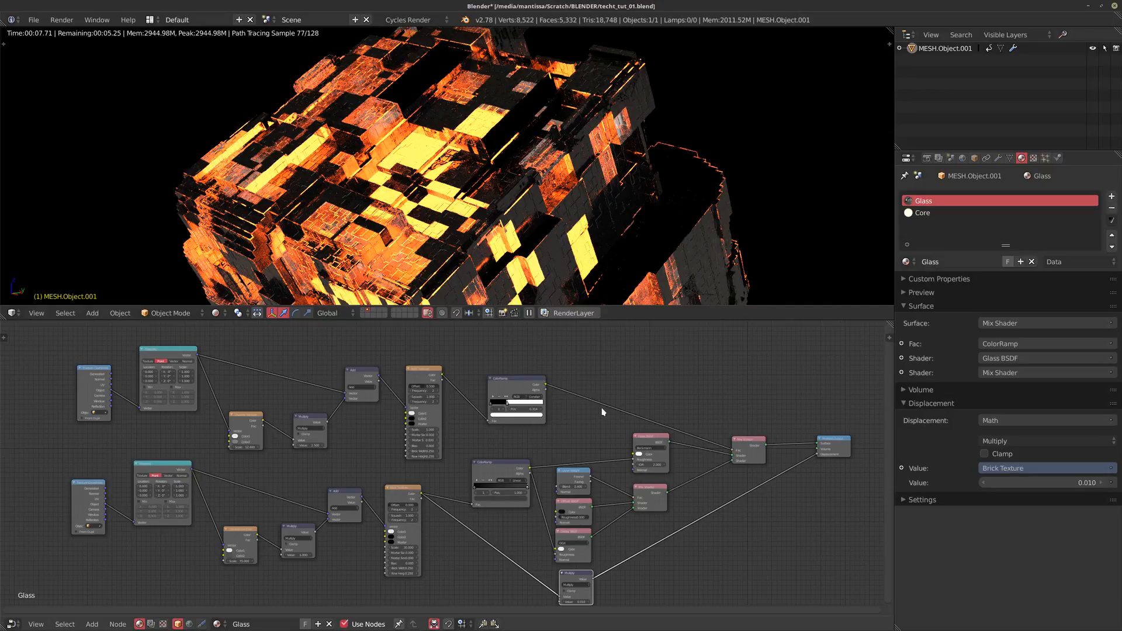
{"action": "scroll", "coordinate": [603, 412], "scroll_direction": "down", "scroll_amount": 1}
{"action": "scroll", "coordinate": [426, 464], "scroll_direction": "up", "scroll_amount": 1}
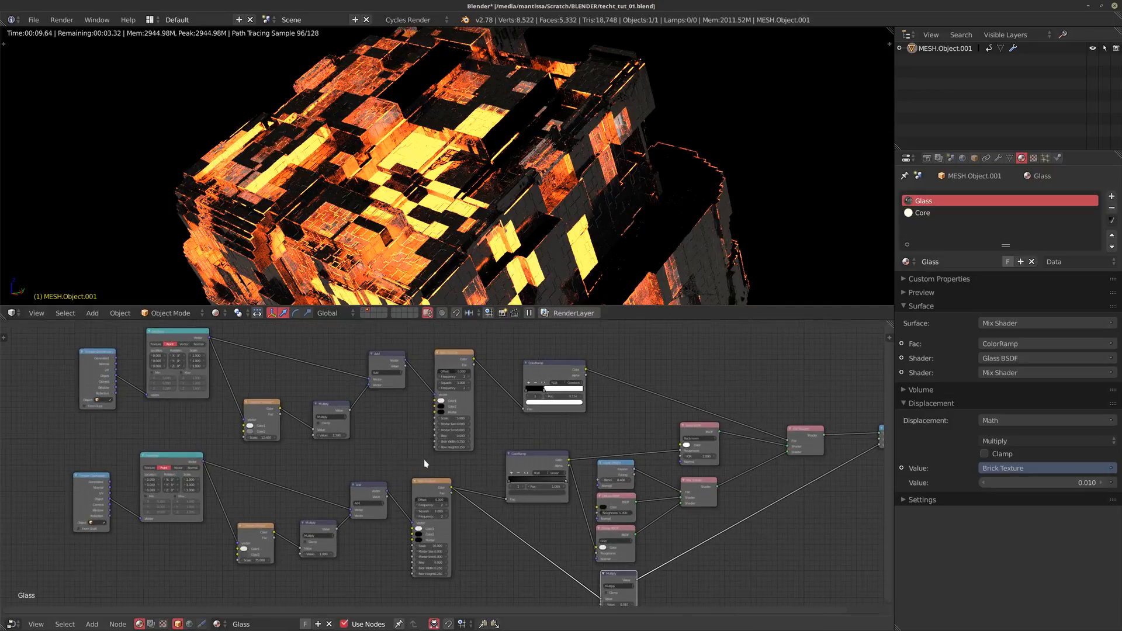
{"action": "scroll", "coordinate": [350, 439], "scroll_direction": "up", "scroll_amount": 2}
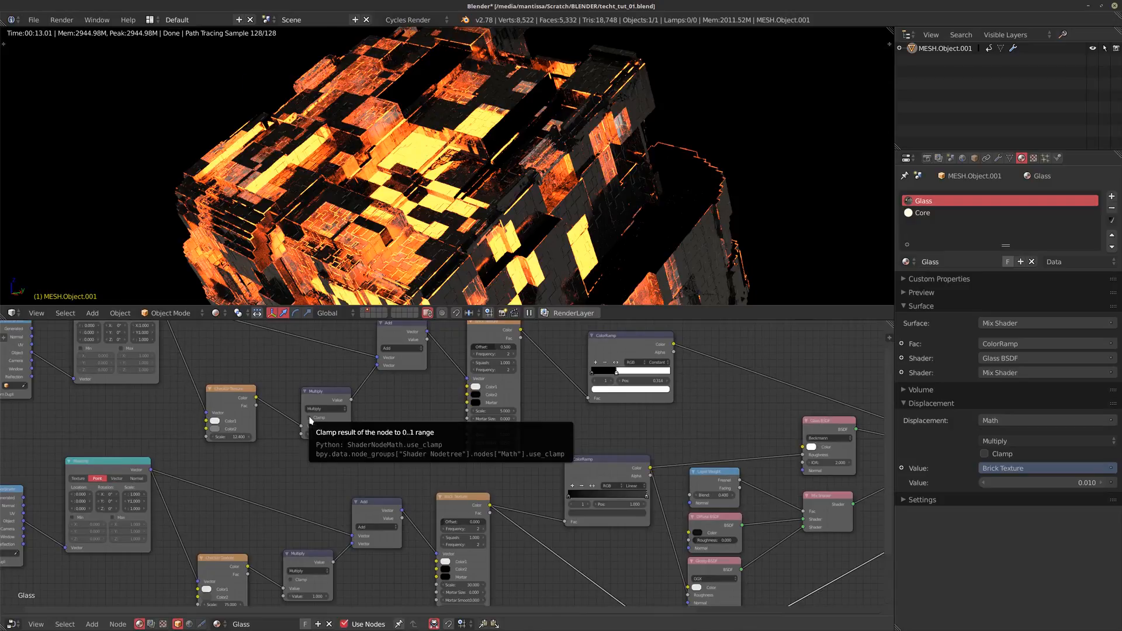
{"action": "middle_click_drag", "start_coordinate": [526, 402], "coordinate": [526, 415]}
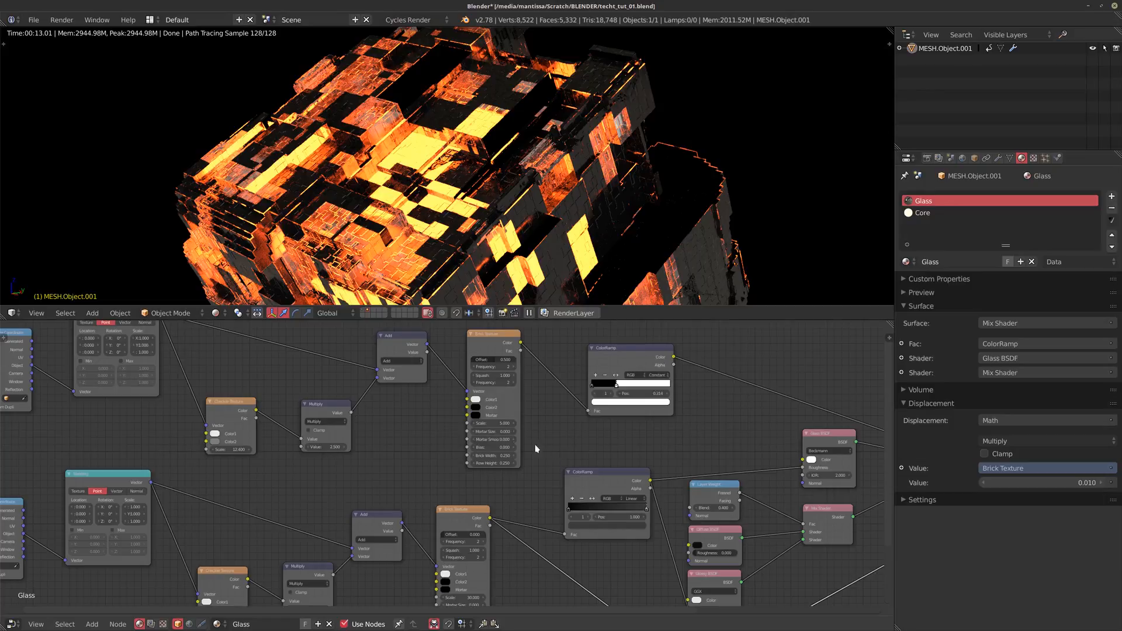
{"action": "scroll", "coordinate": [526, 450], "scroll_direction": "down", "scroll_amount": 3}
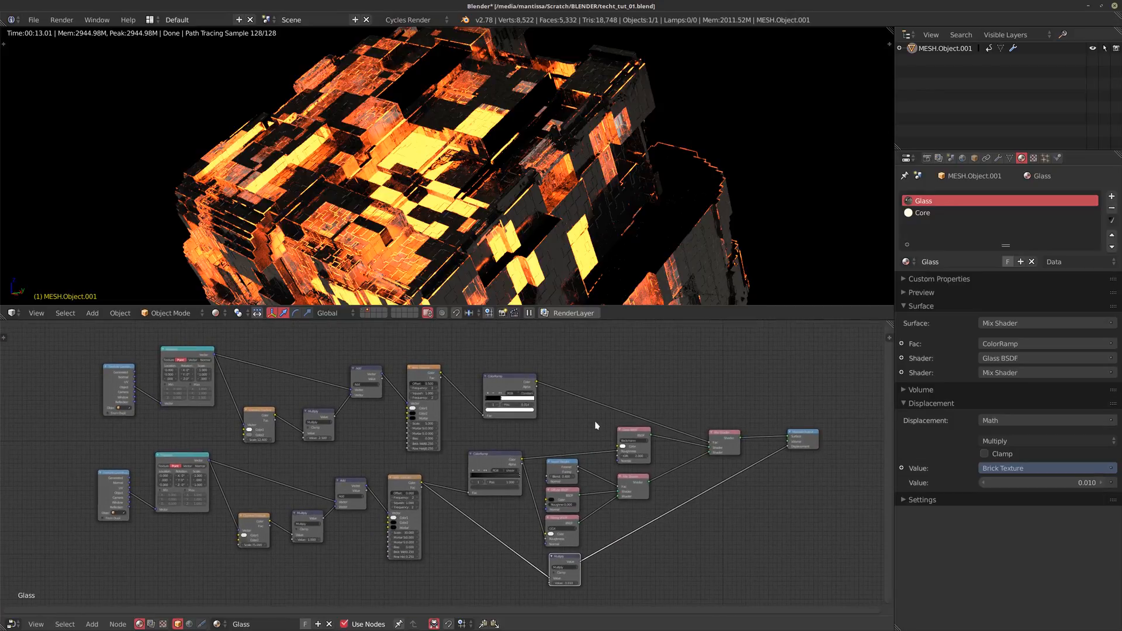
{"action": "middle_click_drag", "start_coordinate": [561, 426], "coordinate": [571, 421]}
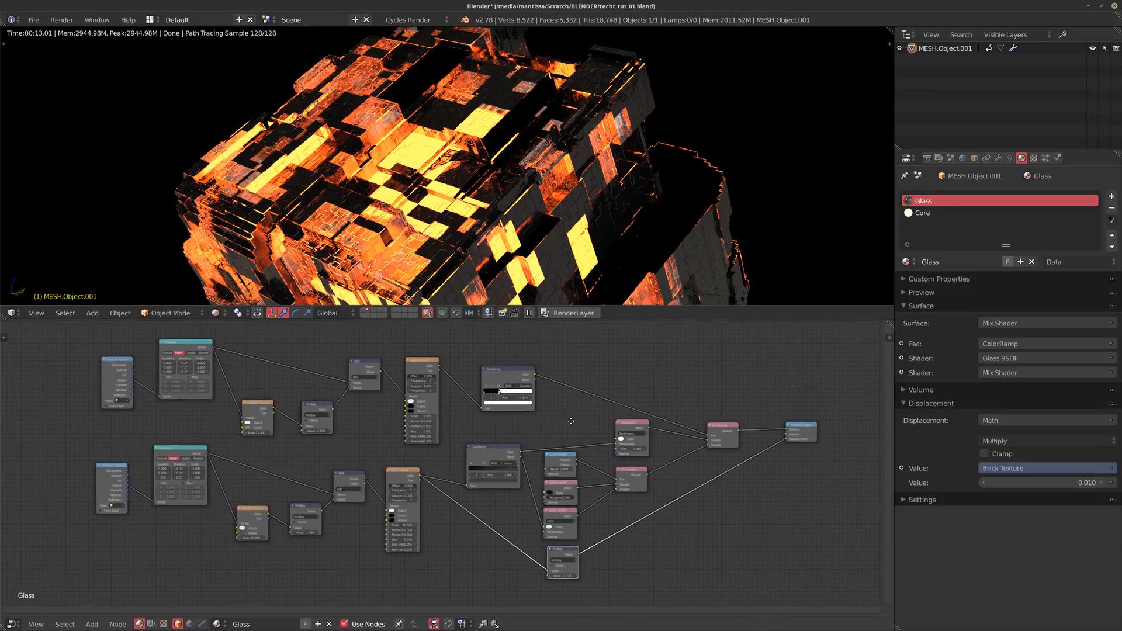